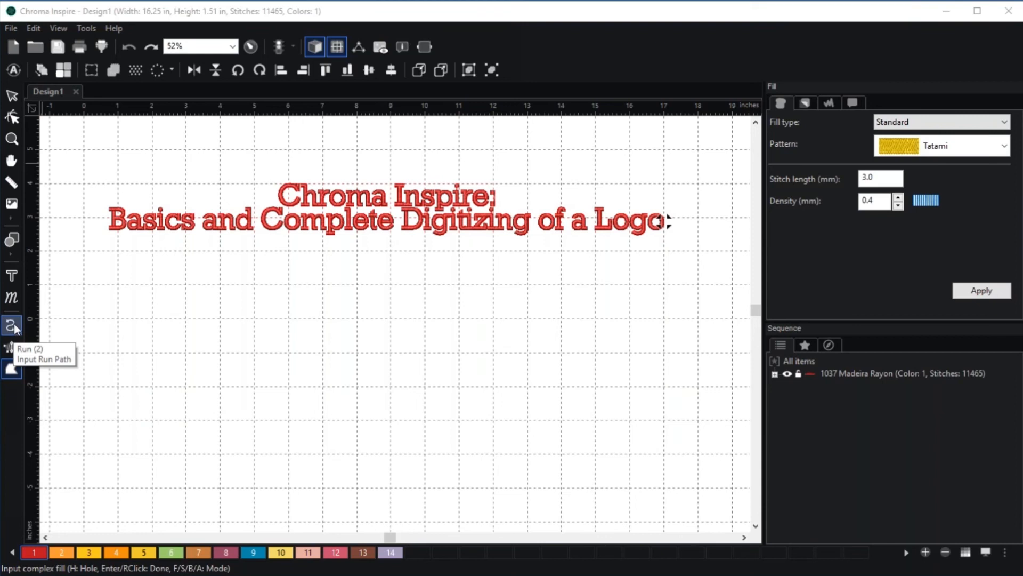
Digitize an open zigzag run path with five straight points below the title, about 2.5 in wide
{"action": "left_click", "coordinate": [15, 329]}
{"action": "left_click", "coordinate": [135, 403]}
{"action": "left_click", "coordinate": [181, 302]}
{"action": "left_click", "coordinate": [165, 379]}
{"action": "left_click", "coordinate": [220, 286]}
{"action": "left_click", "coordinate": [220, 351]}
{"action": "right_click", "coordinate": [220, 352]}
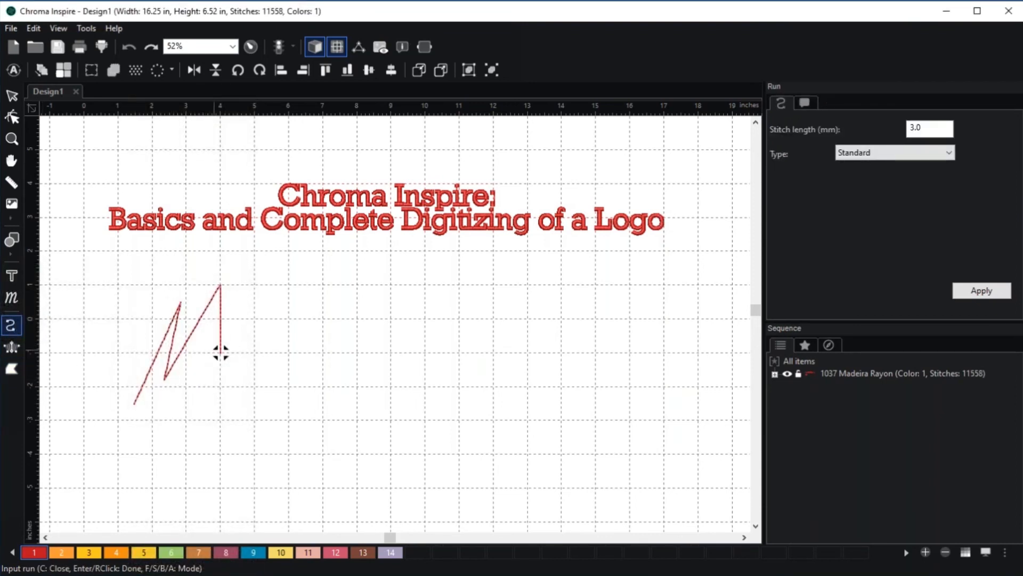
Digitize a classic satin column about 0.6 in wide and 1.4 in tall beside the zigzag run path
{"action": "scroll", "coordinate": [220, 351], "scroll_direction": "up", "scroll_amount": 2}
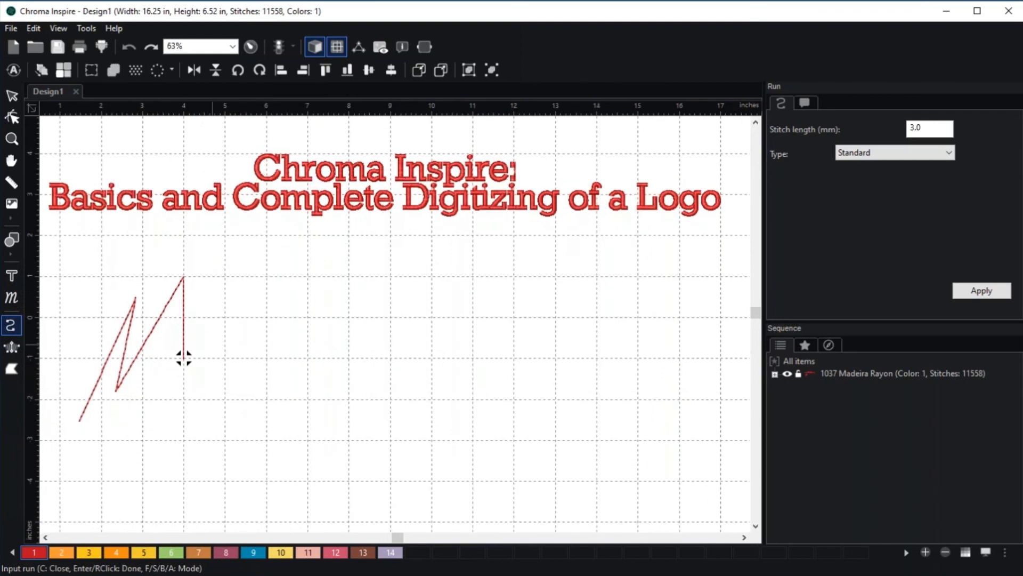
{"action": "left_click", "coordinate": [12, 348]}
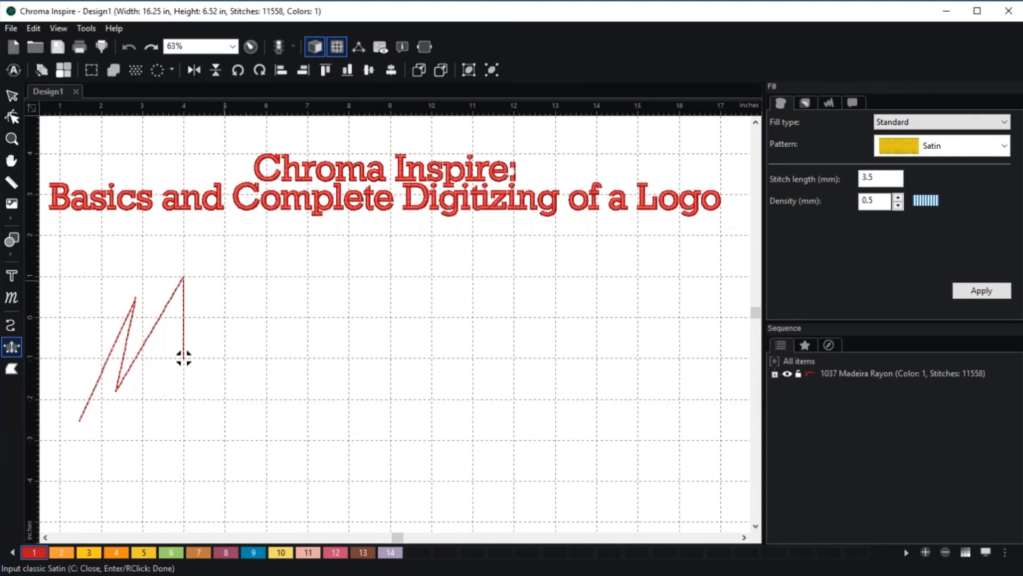
{"action": "left_click", "coordinate": [249, 276]}
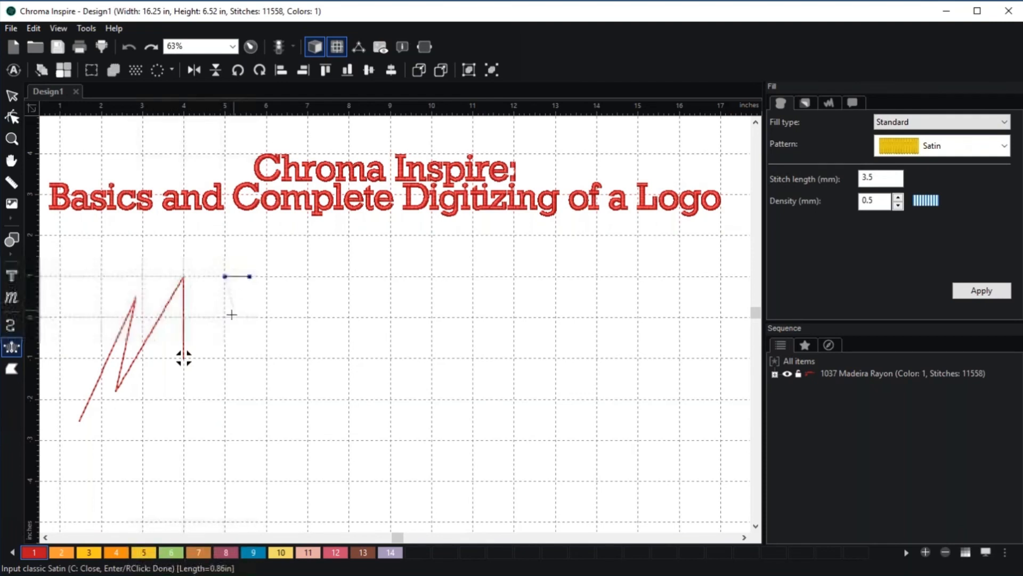
{"action": "left_click", "coordinate": [223, 334]}
{"action": "left_click", "coordinate": [250, 333]}
{"action": "key", "text": "Return"}
Digitize a four-cornered complex fill shape about 3 in wide beside the satin column, using the Tatami pattern
{"action": "scroll", "coordinate": [249, 333], "scroll_direction": "up", "scroll_amount": 3}
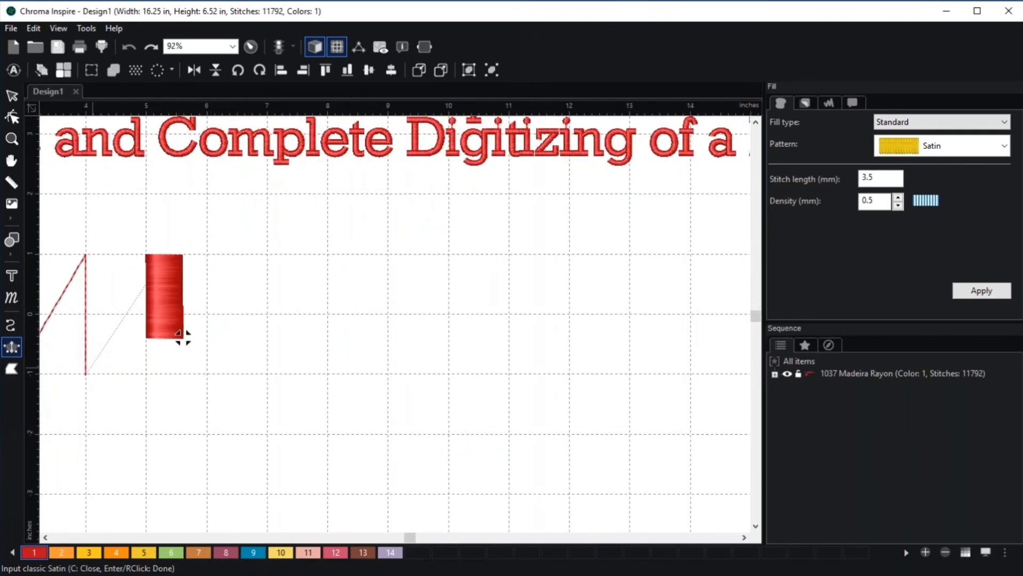
{"action": "left_click", "coordinate": [12, 369]}
{"action": "left_click", "coordinate": [235, 352]}
{"action": "left_click", "coordinate": [324, 229]}
{"action": "left_click", "coordinate": [421, 354]}
{"action": "left_click", "coordinate": [259, 443]}
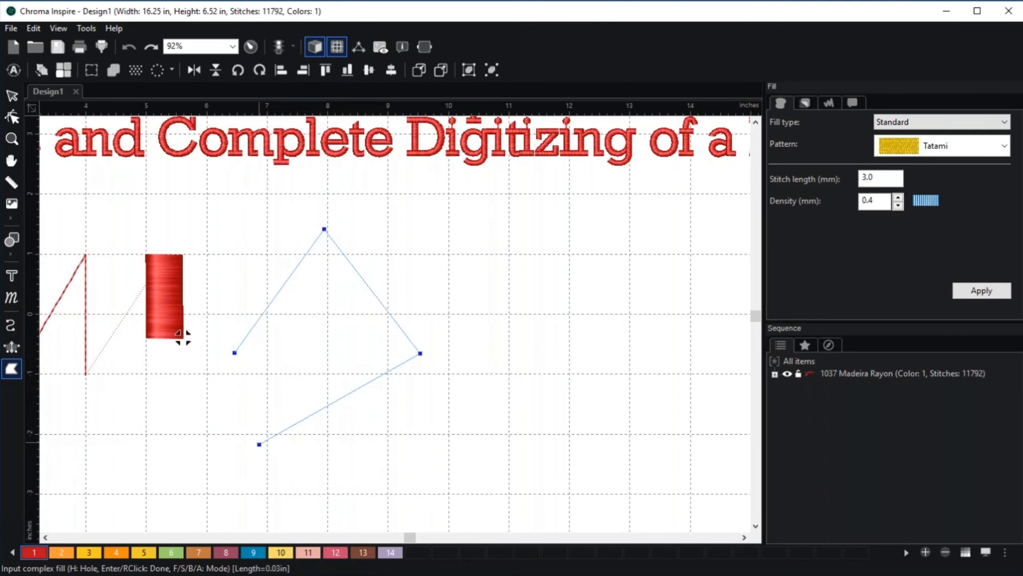
{"action": "right_click", "coordinate": [410, 342]}
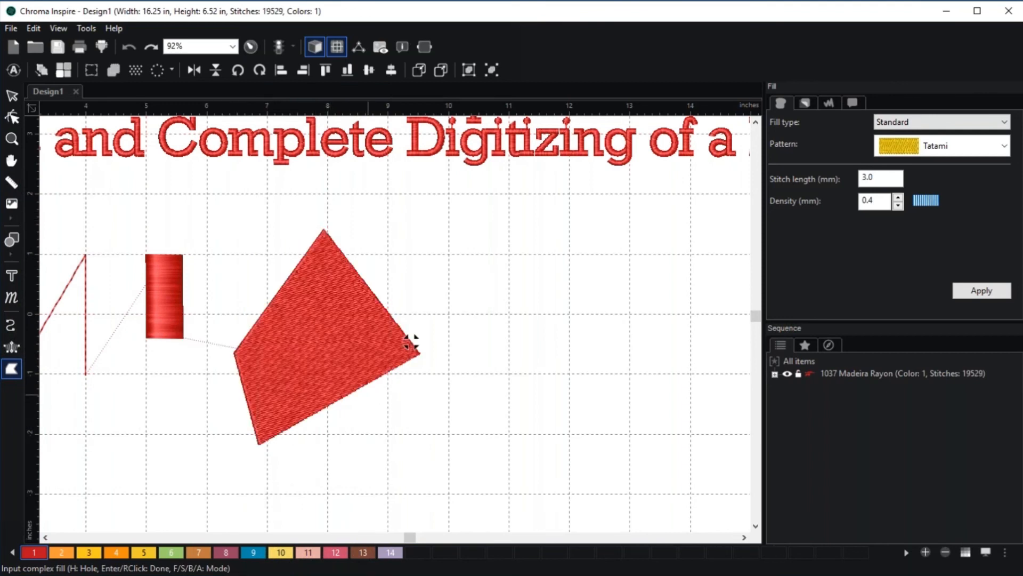
Create a new blank design
{"action": "scroll", "coordinate": [411, 343], "scroll_direction": "down", "scroll_amount": 2}
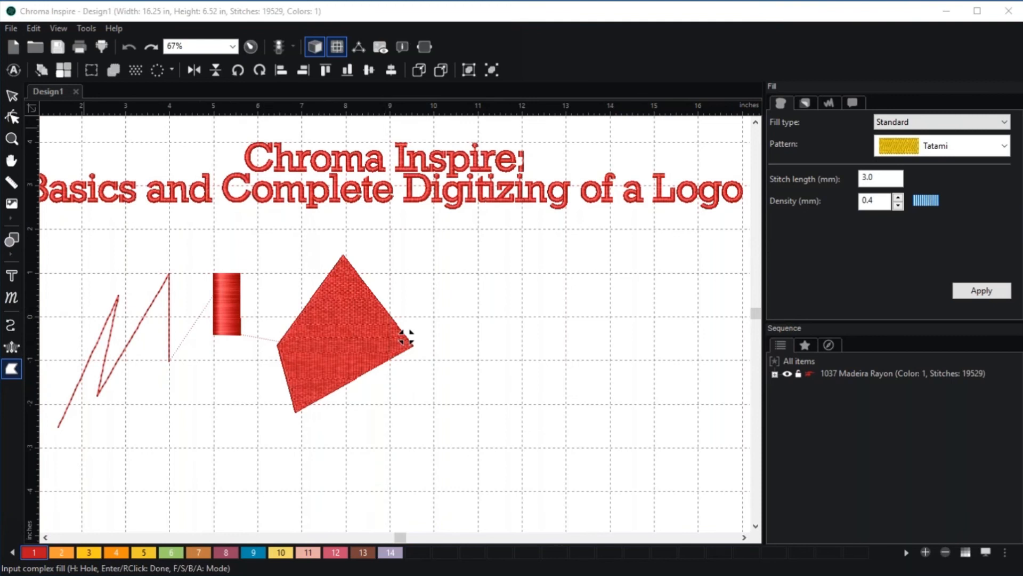
{"action": "left_click", "coordinate": [13, 29]}
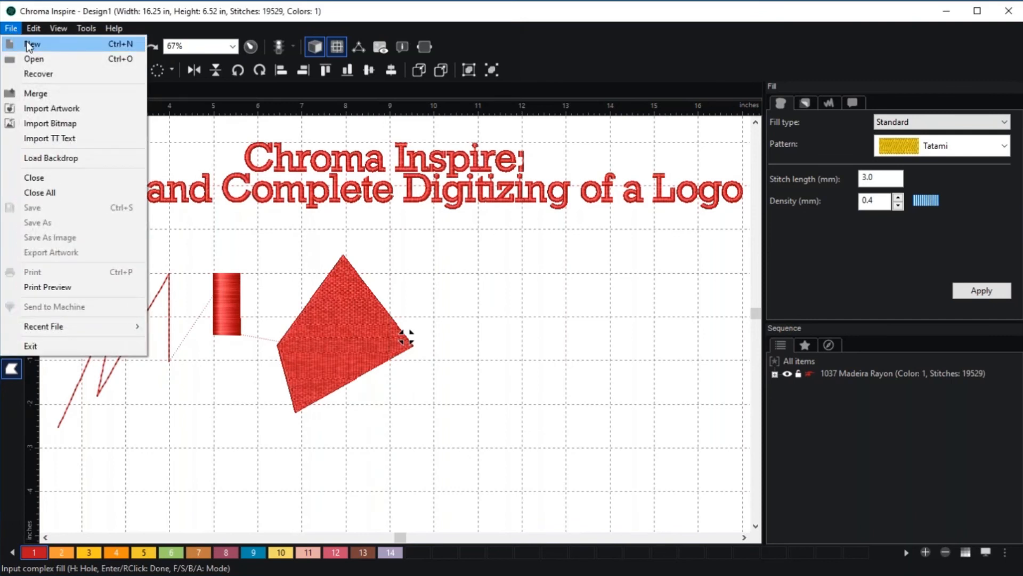
{"action": "left_click", "coordinate": [29, 45]}
{"action": "scroll", "coordinate": [334, 264], "scroll_direction": "down", "scroll_amount": 2}
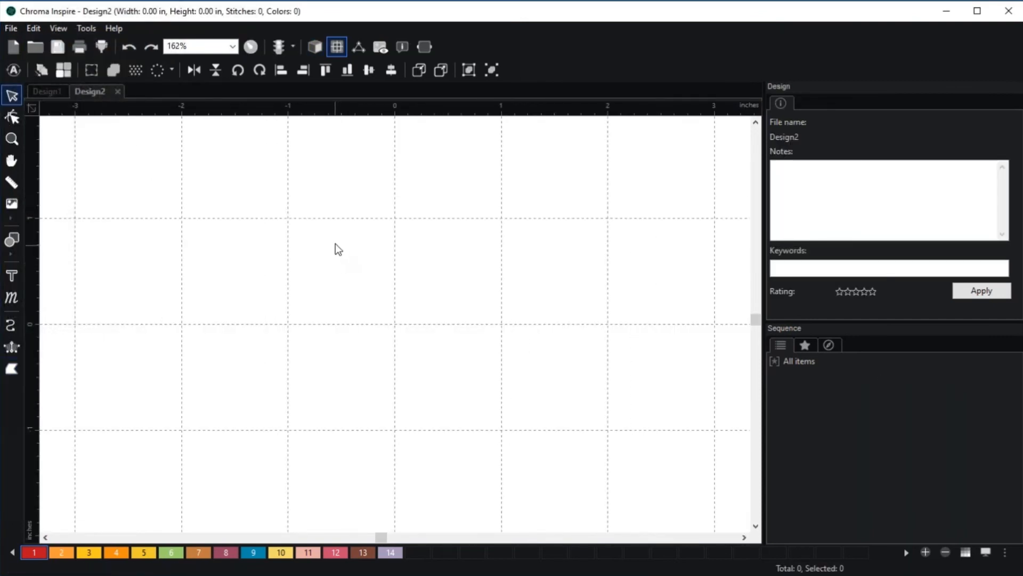
Open the general options at the environment settings and move the dialog aside
{"action": "left_click", "coordinate": [86, 29]}
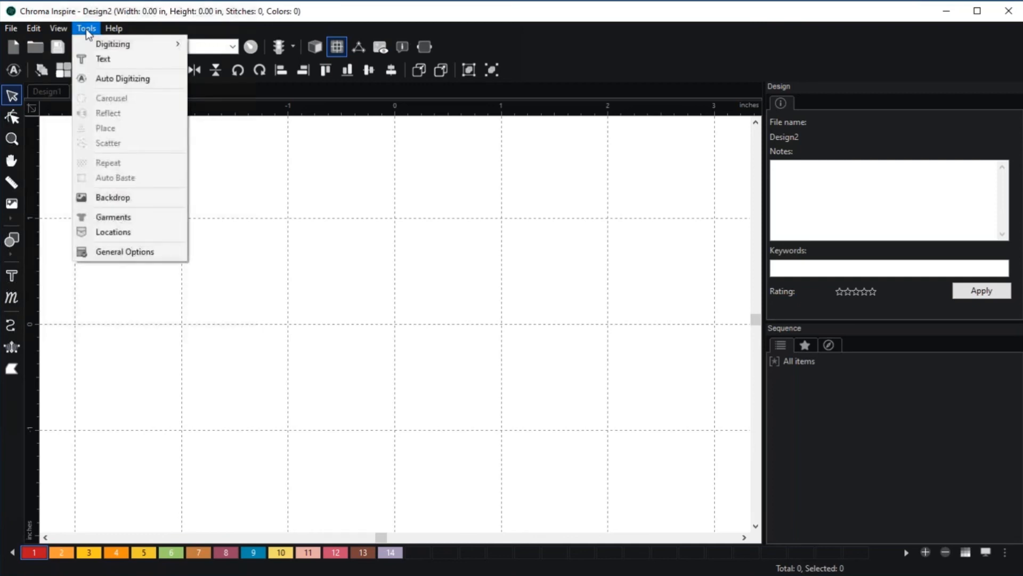
{"action": "left_click", "coordinate": [117, 251]}
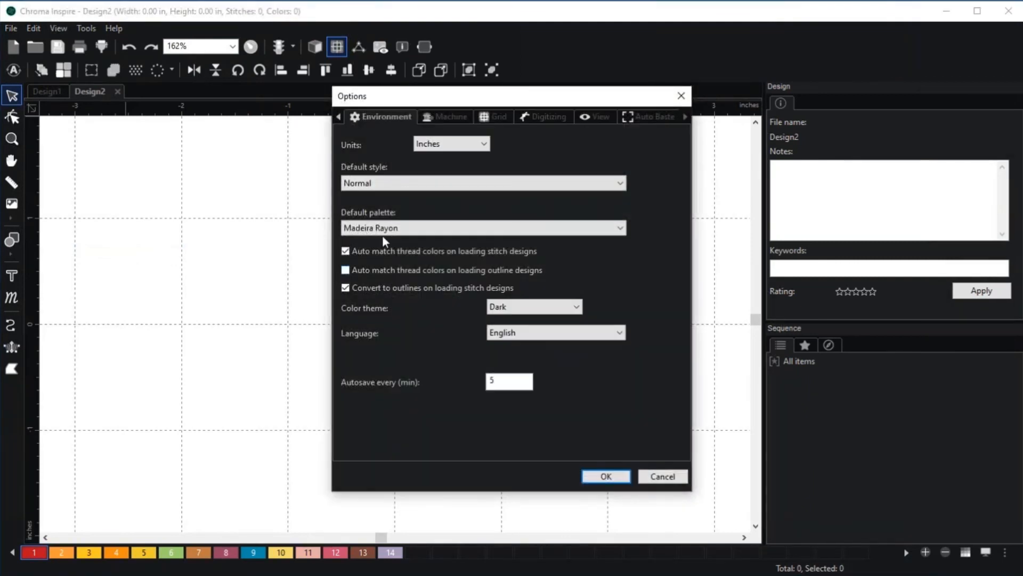
{"action": "left_click_drag", "start_coordinate": [520, 102], "coordinate": [431, 107]}
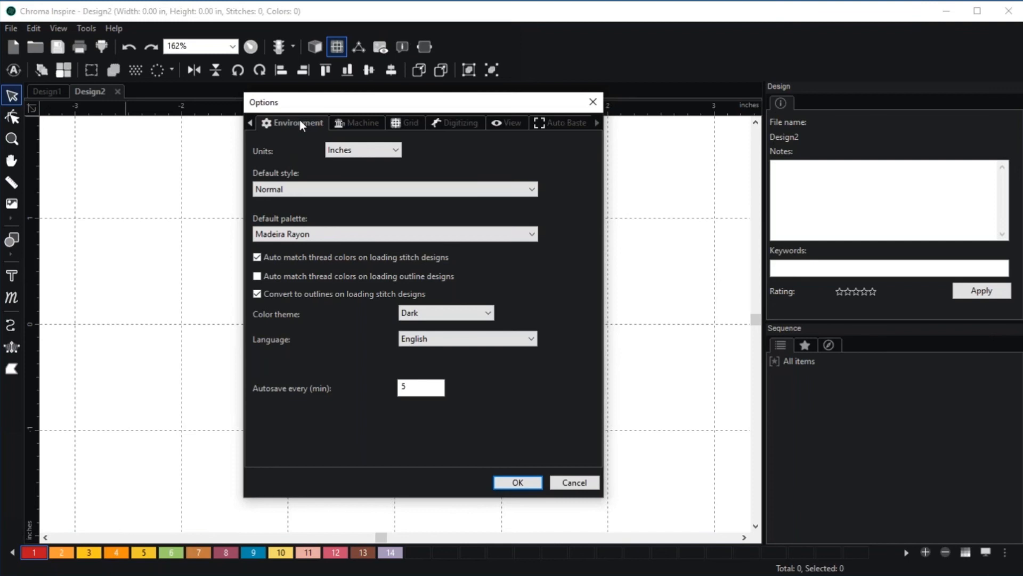
Try Metric as the measurement units and restore Inches
{"action": "left_click", "coordinate": [382, 157]}
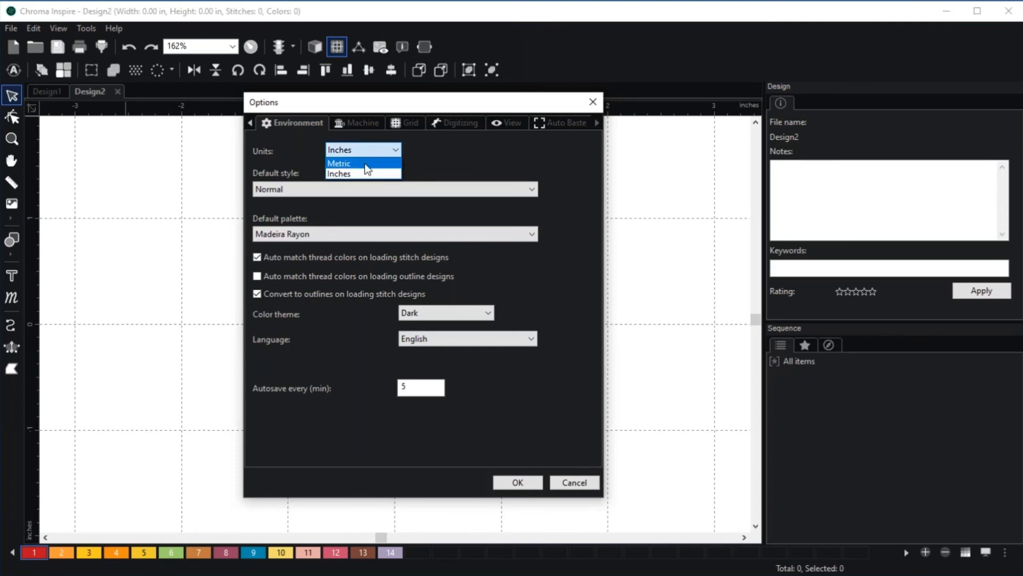
{"action": "left_click", "coordinate": [364, 163]}
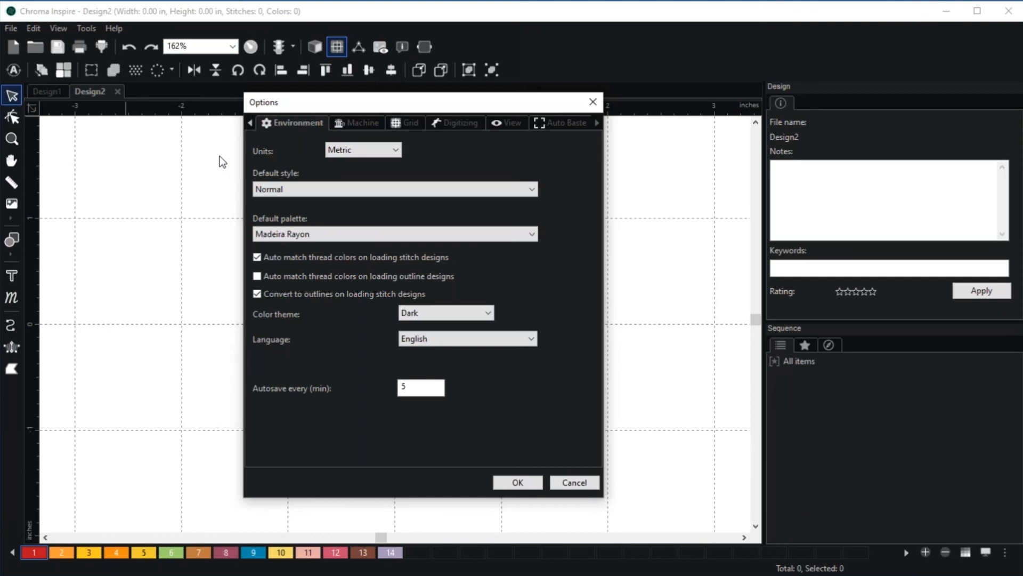
{"action": "left_click", "coordinate": [362, 149]}
{"action": "left_click", "coordinate": [400, 167]}
Examine the default palette choices, the color theme, the autosave interval and the grid settings
{"action": "left_click", "coordinate": [329, 238]}
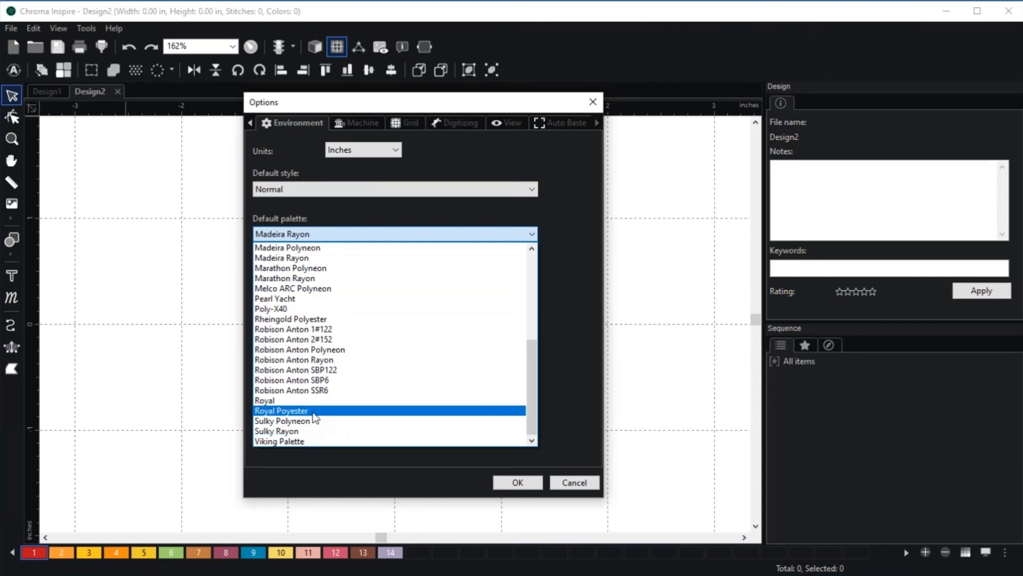
{"action": "left_click", "coordinate": [354, 215]}
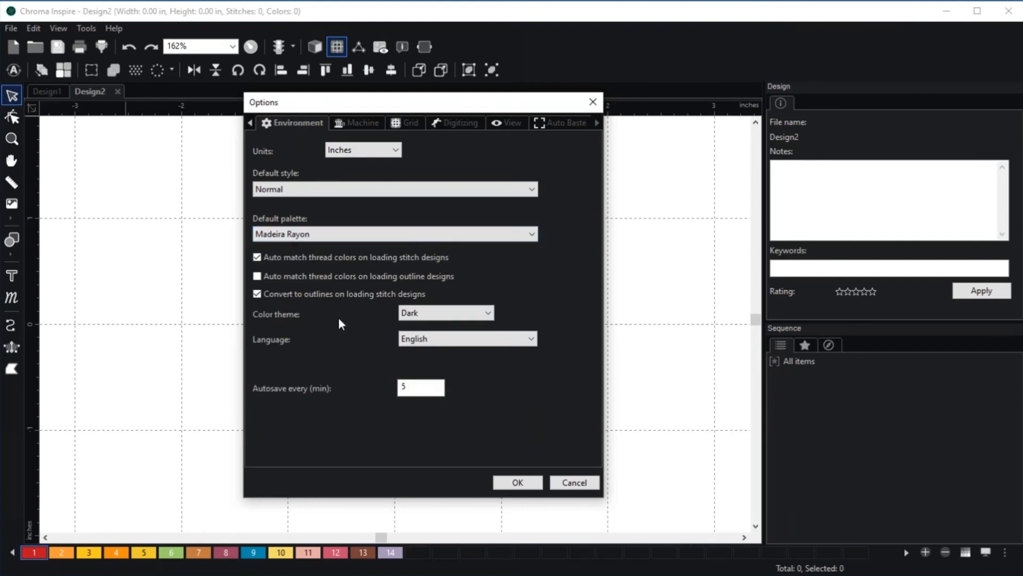
{"action": "left_click", "coordinate": [436, 313]}
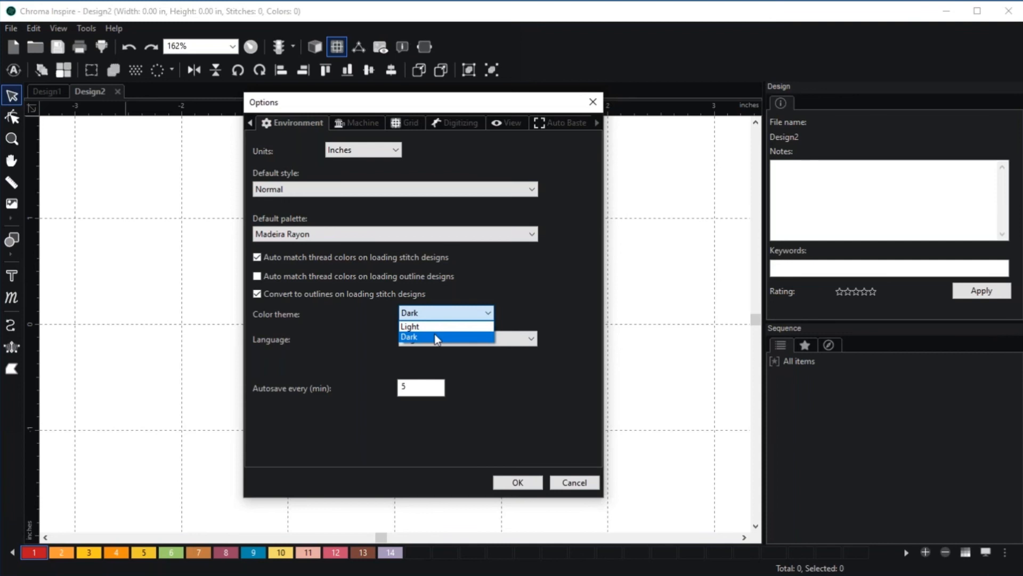
{"action": "left_click", "coordinate": [562, 296]}
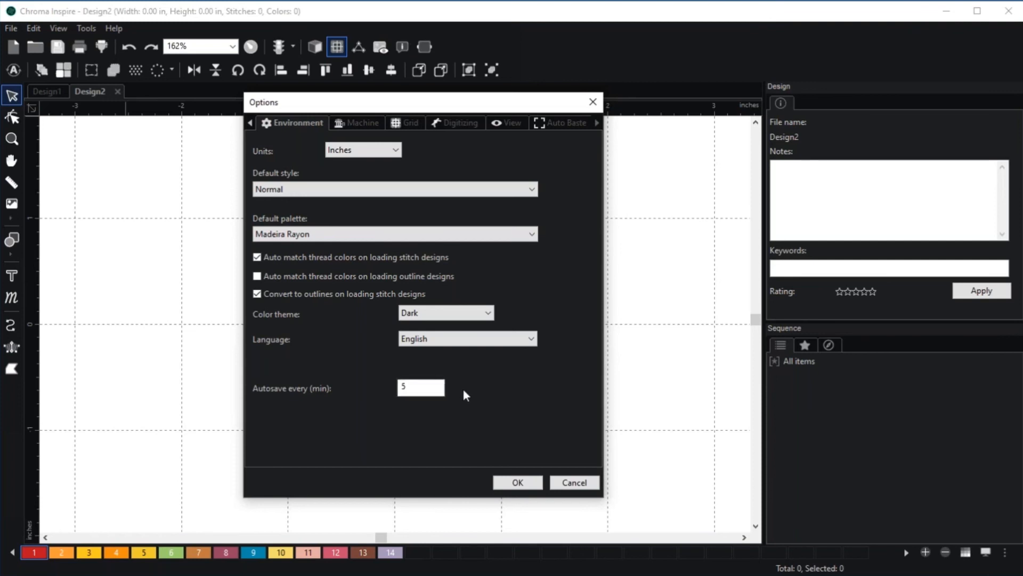
{"action": "double_click", "coordinate": [405, 390]}
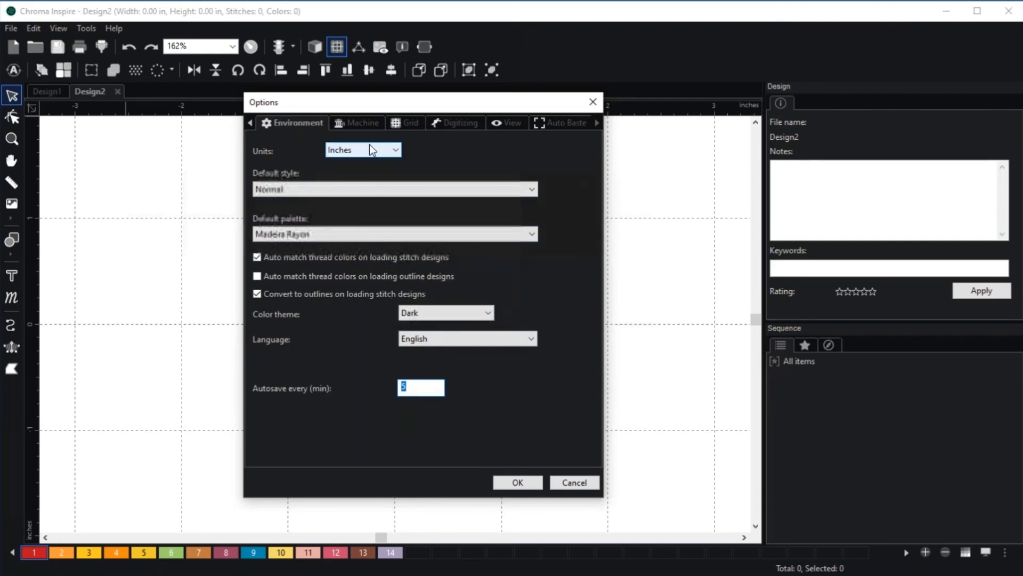
{"action": "left_click", "coordinate": [408, 125]}
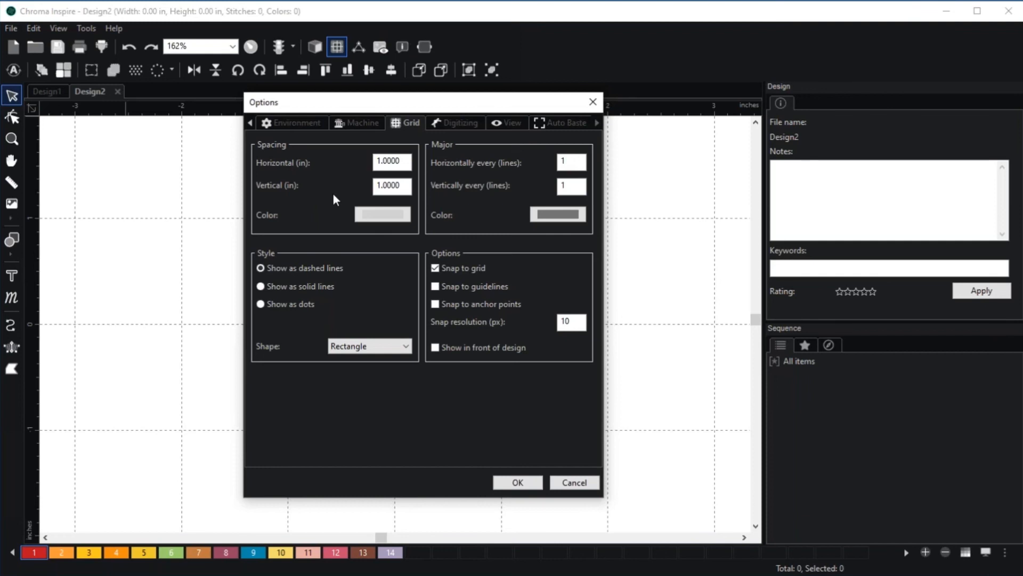
{"action": "left_click_drag", "start_coordinate": [367, 106], "coordinate": [342, 118]}
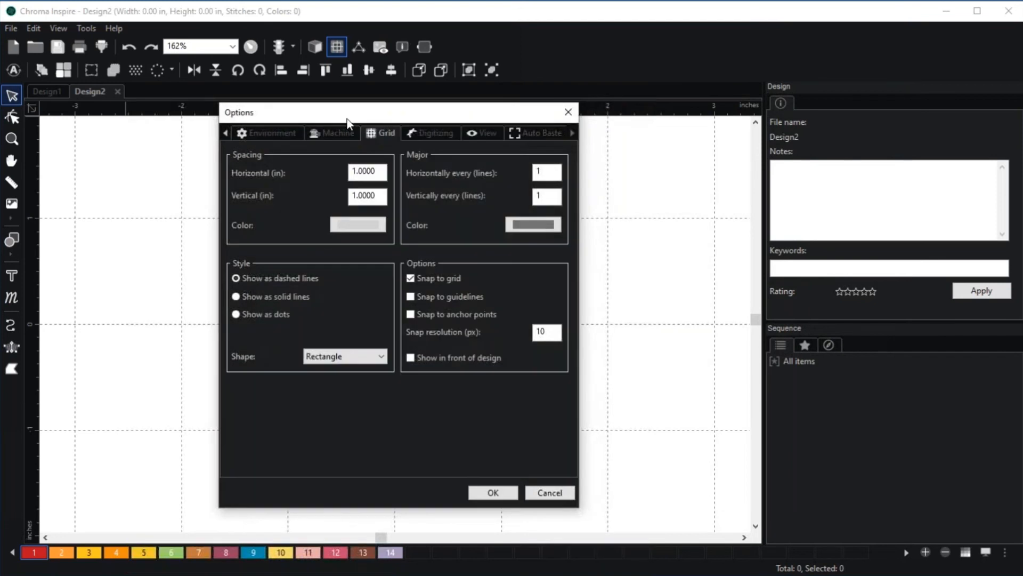
Choose Simple draw as the outline input mode in the digitizing options and accept the settings
{"action": "left_click", "coordinate": [438, 132]}
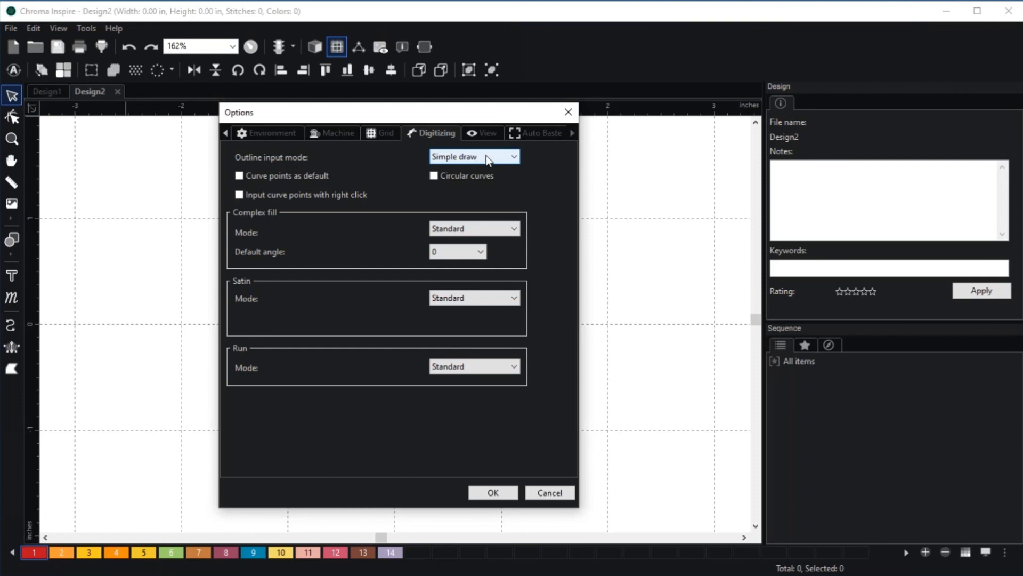
{"action": "left_click", "coordinate": [511, 160]}
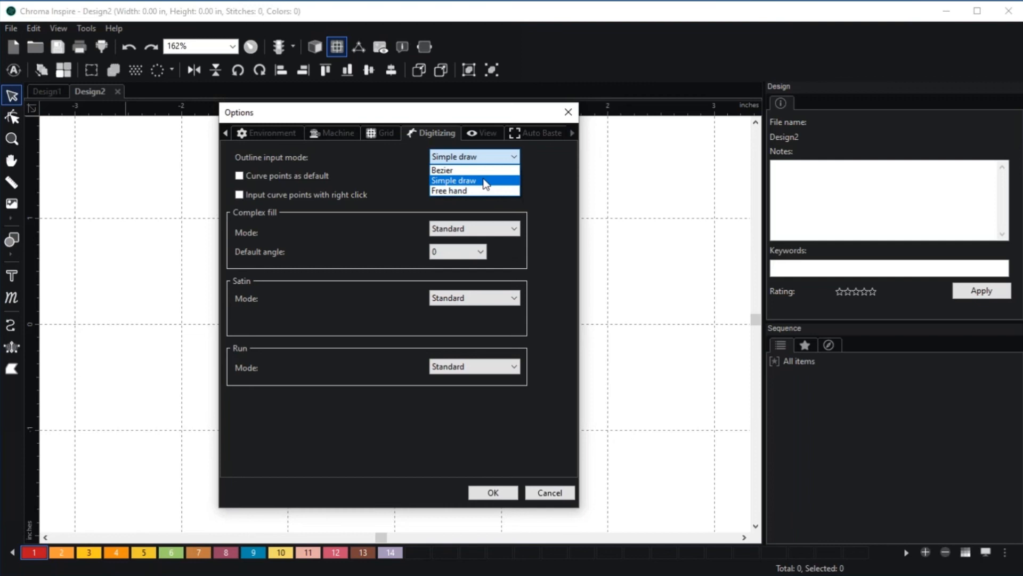
{"action": "left_click", "coordinate": [486, 184]}
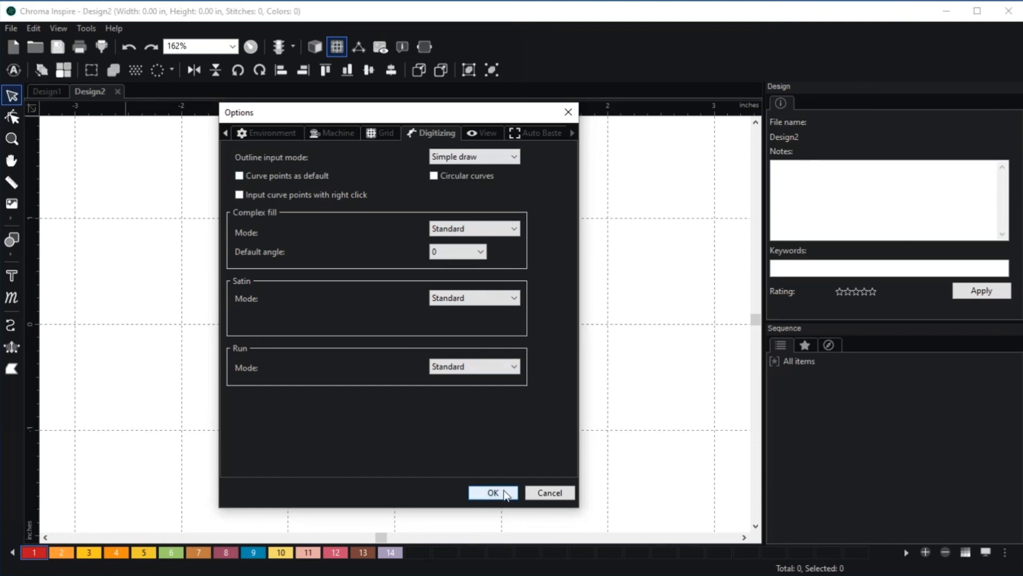
{"action": "left_click", "coordinate": [490, 491]}
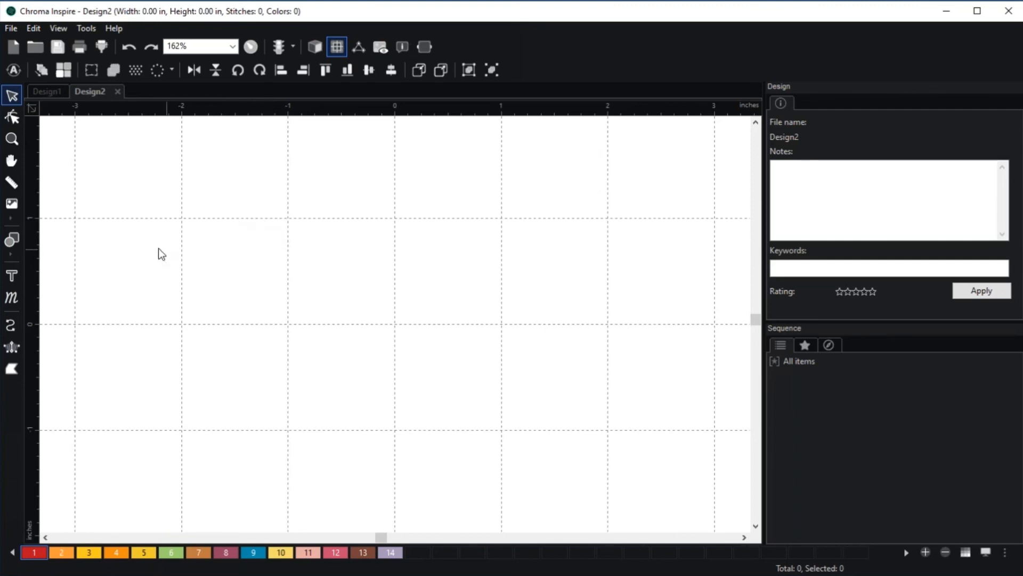
Start a run path in the upper half of the design with four straight points forming a zigzag
{"action": "left_click", "coordinate": [12, 325]}
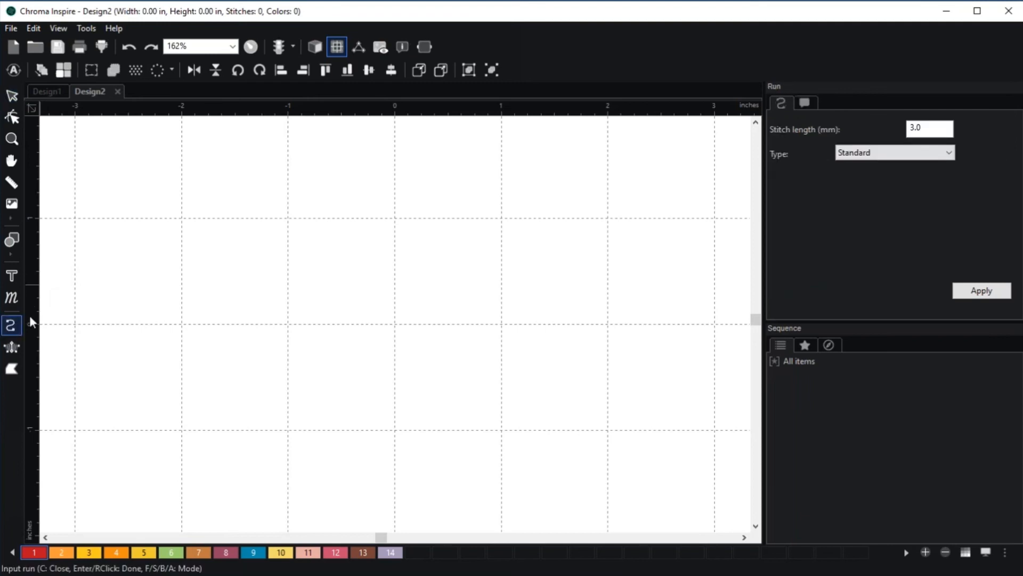
{"action": "left_click", "coordinate": [233, 300]}
{"action": "left_click", "coordinate": [259, 230]}
{"action": "left_click", "coordinate": [292, 290]}
{"action": "left_click", "coordinate": [348, 226]}
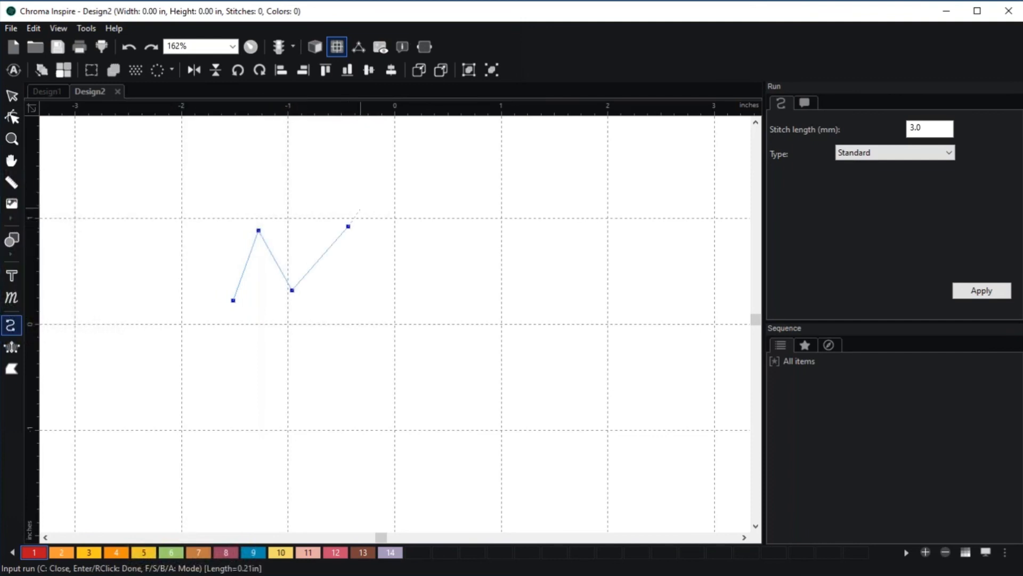
Continue the run path with twelve curve points forming a smooth wave of an arch, a dip and a smaller arch
{"action": "left_click", "coordinate": [368, 200]}
{"action": "left_click", "coordinate": [404, 190]}
{"action": "left_click", "coordinate": [430, 208]}
{"action": "left_click", "coordinate": [430, 244]}
{"action": "left_click", "coordinate": [410, 263]}
{"action": "left_click", "coordinate": [411, 296]}
{"action": "left_click", "coordinate": [439, 315]}
{"action": "left_click", "coordinate": [482, 302]}
{"action": "left_click", "coordinate": [481, 278]}
{"action": "left_click", "coordinate": [488, 230]}
{"action": "left_click", "coordinate": [513, 223]}
{"action": "left_click", "coordinate": [532, 247]}
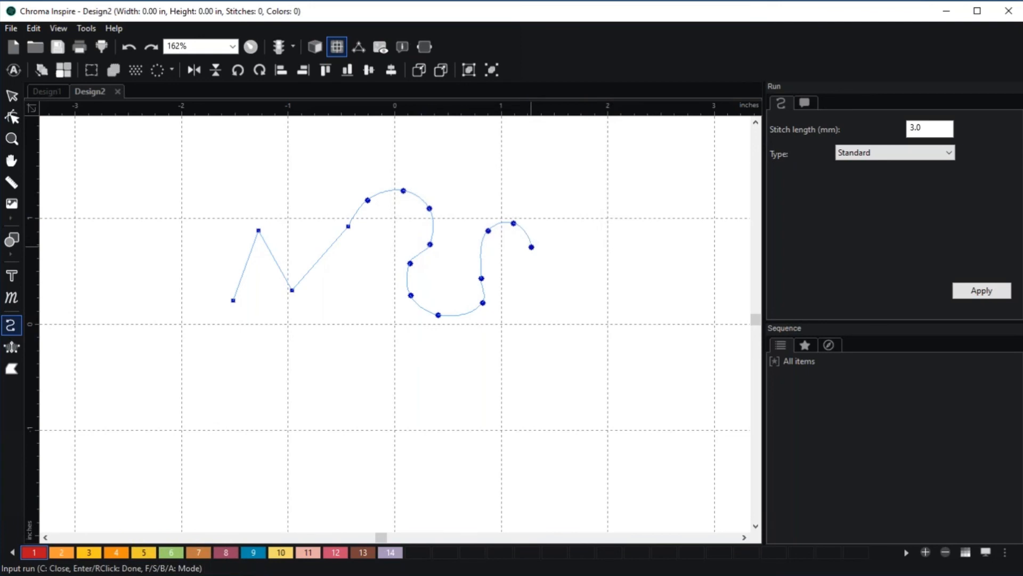
Add five straight points forming an angular end to the run path and finish it
{"action": "left_click", "coordinate": [540, 306]}
{"action": "left_click", "coordinate": [533, 376]}
{"action": "left_click", "coordinate": [586, 299]}
{"action": "left_click", "coordinate": [569, 250]}
{"action": "left_click", "coordinate": [621, 230]}
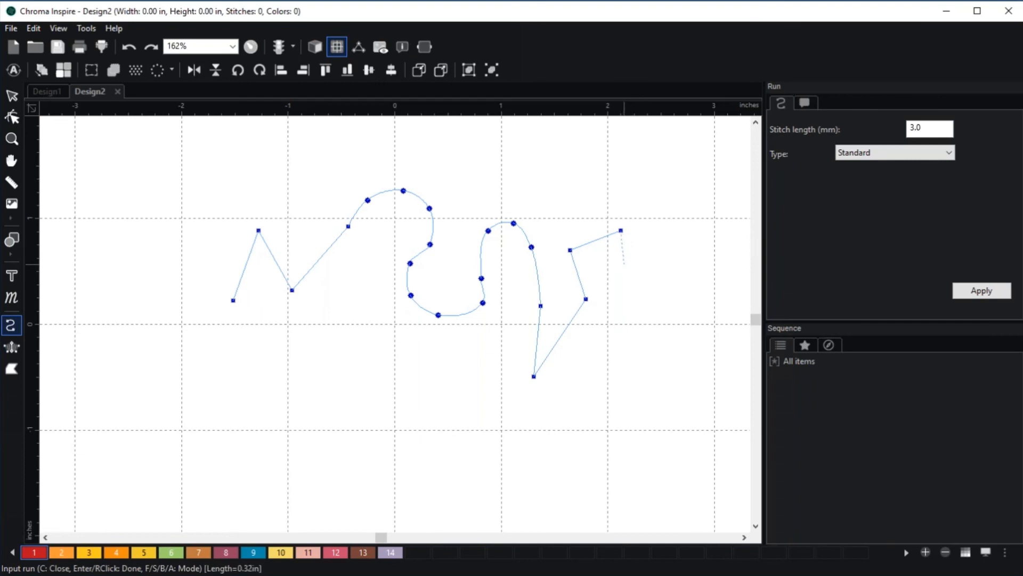
{"action": "right_click", "coordinate": [621, 230]}
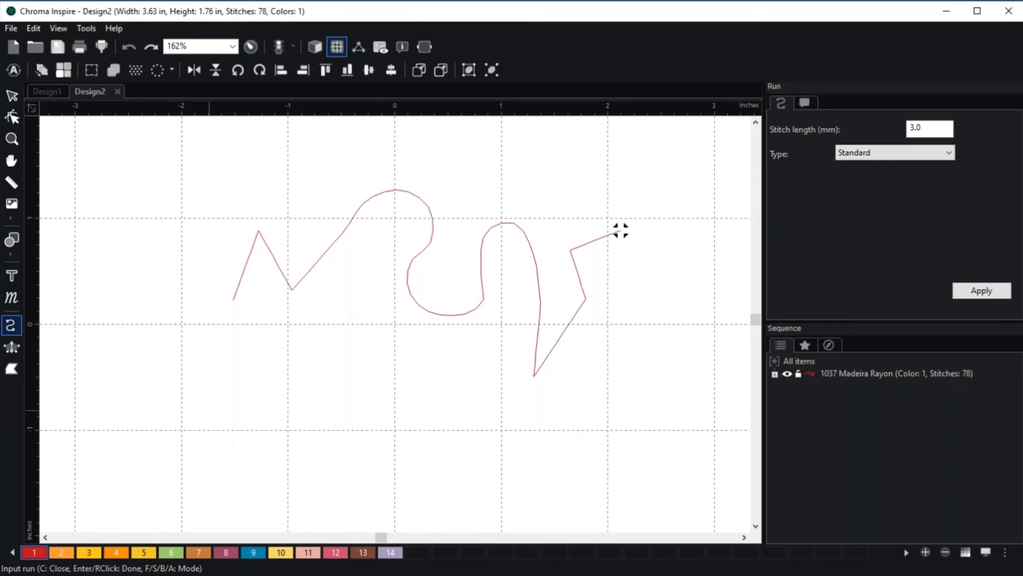
Digitize a closed triangular run path about 1.3 in wide below the zigzag start of the first path
{"action": "left_click", "coordinate": [203, 423]}
{"action": "left_click", "coordinate": [242, 323]}
{"action": "left_click", "coordinate": [339, 396]}
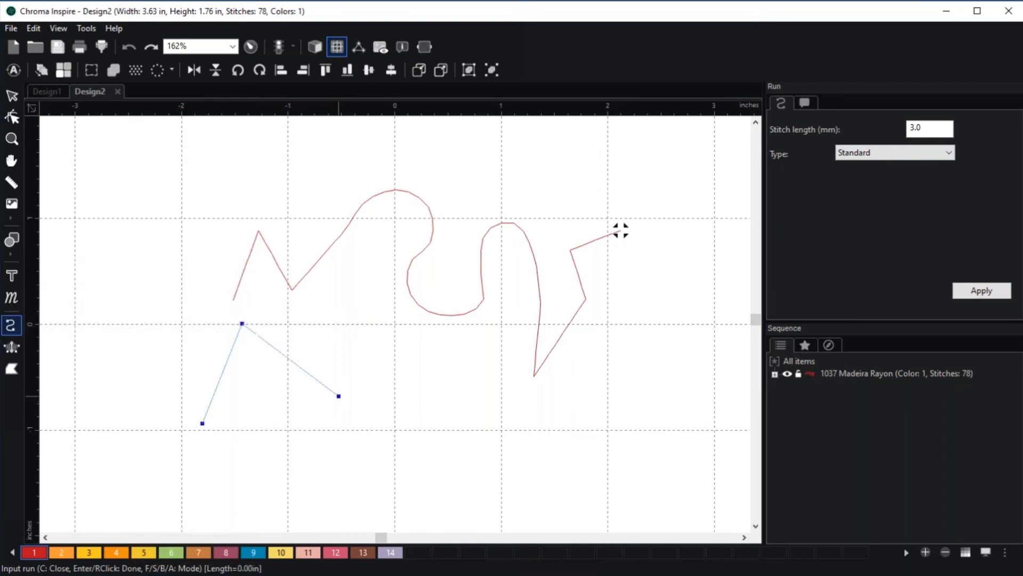
{"action": "left_click", "coordinate": [202, 422]}
{"action": "right_click", "coordinate": [202, 422]}
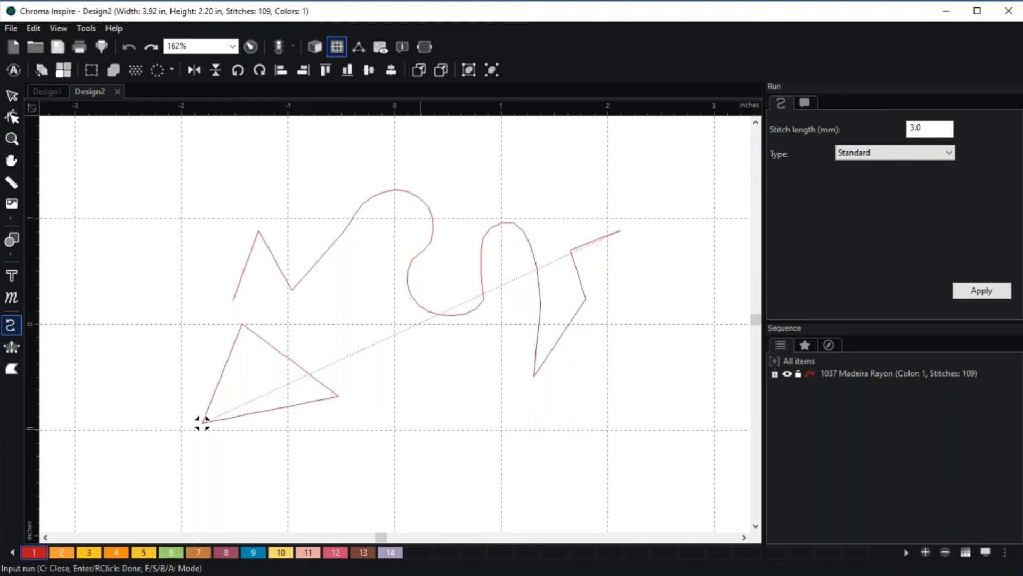
Digitize an open run path of three straight points beside the triangle, about 1 in wide
{"action": "left_click", "coordinate": [351, 478]}
{"action": "left_click", "coordinate": [379, 374]}
{"action": "left_click", "coordinate": [452, 438]}
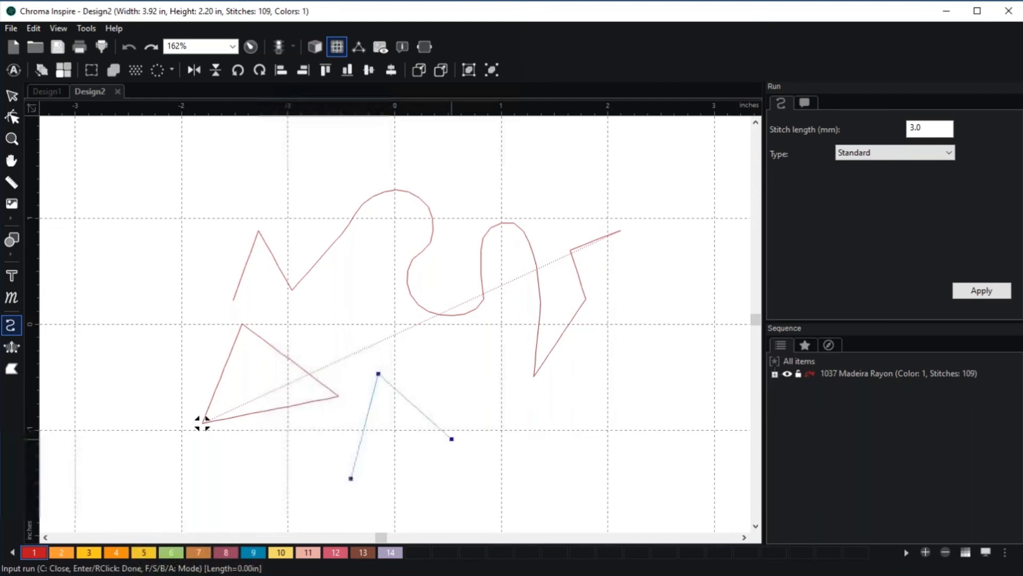
{"action": "right_click", "coordinate": [452, 439]}
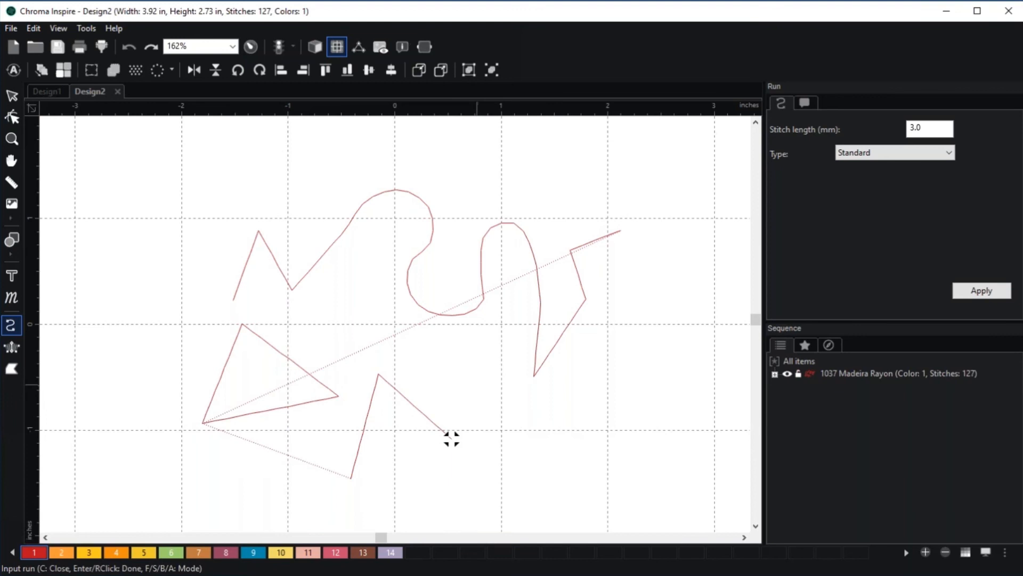
Extend the open run path beside the triangle with three straight points and finish it
{"action": "left_click", "coordinate": [472, 468]}
{"action": "left_click", "coordinate": [481, 393]}
{"action": "left_click", "coordinate": [590, 382]}
{"action": "right_click", "coordinate": [590, 381]}
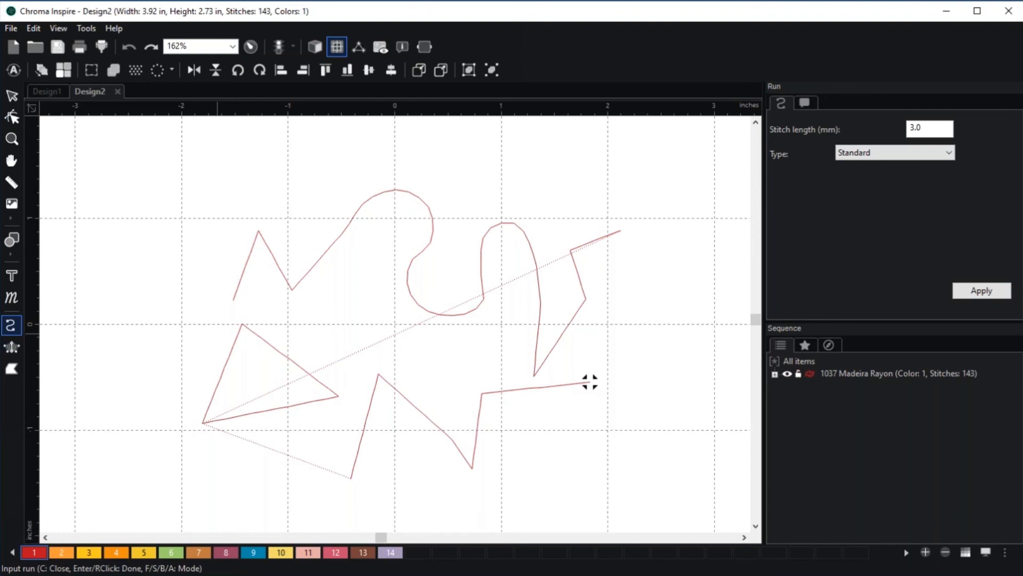
Start a run path left of the existing shapes with three wavy curve points, a short straight base and two curve points arching above it
{"action": "scroll", "coordinate": [590, 381], "scroll_direction": "down", "scroll_amount": 1}
{"action": "scroll", "coordinate": [552, 372], "scroll_direction": "down", "scroll_amount": 1}
{"action": "left_click", "coordinate": [11, 160]}
{"action": "left_click_drag", "start_coordinate": [213, 280], "coordinate": [395, 271]}
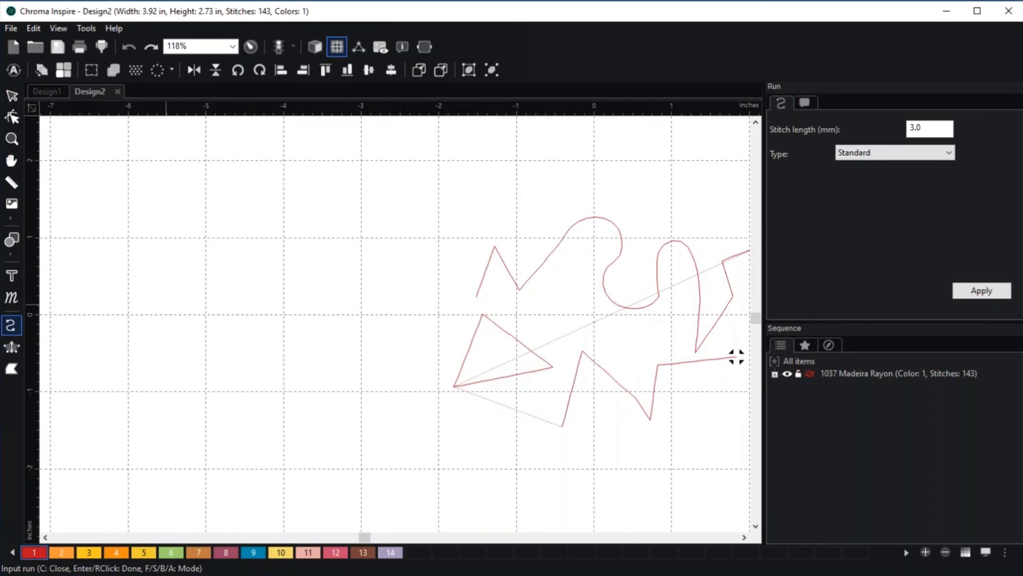
{"action": "left_click", "coordinate": [168, 284]}
{"action": "left_click_drag", "start_coordinate": [198, 218], "coordinate": [284, 210]}
{"action": "left_click_drag", "start_coordinate": [264, 291], "coordinate": [253, 341]}
{"action": "left_click", "coordinate": [372, 253]}
{"action": "left_click_drag", "start_coordinate": [372, 253], "coordinate": [409, 279]}
{"action": "left_click", "coordinate": [356, 343]}
{"action": "left_click", "coordinate": [424, 349]}
{"action": "left_click_drag", "start_coordinate": [423, 264], "coordinate": [340, 194]}
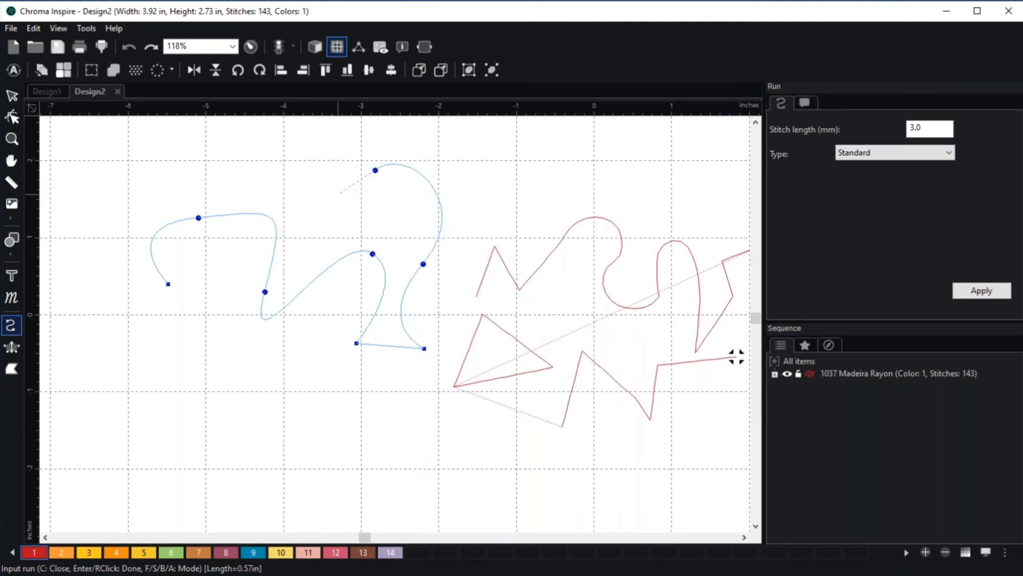
Continue the run path with five straight zigzag points and two curve points down its outer side, and finish it
{"action": "left_click", "coordinate": [328, 179]}
{"action": "left_click", "coordinate": [258, 167]}
{"action": "left_click", "coordinate": [226, 193]}
{"action": "left_click", "coordinate": [197, 162]}
{"action": "left_click", "coordinate": [135, 193]}
{"action": "left_click", "coordinate": [123, 254]}
{"action": "left_click", "coordinate": [227, 385]}
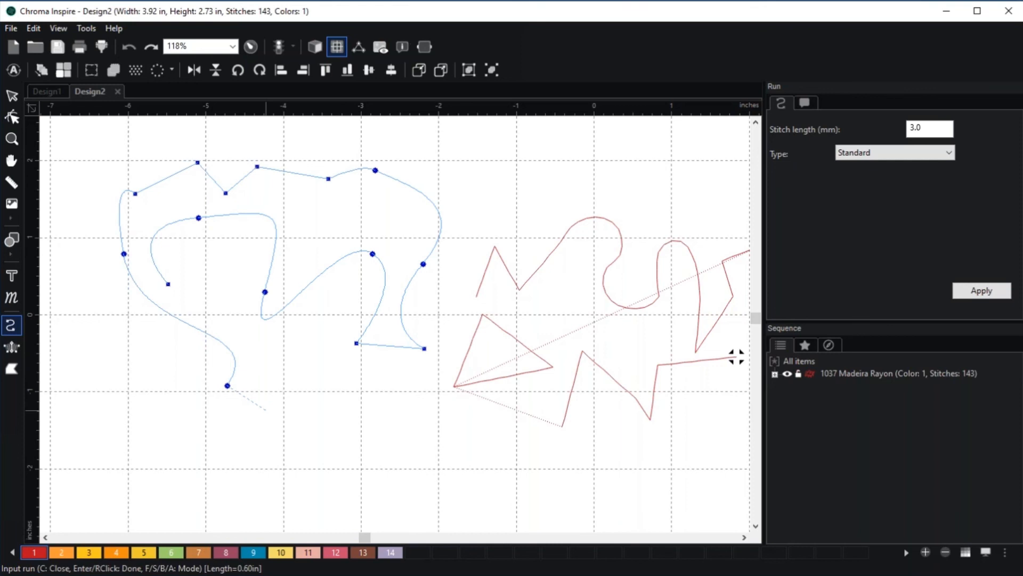
{"action": "key", "text": "Return"}
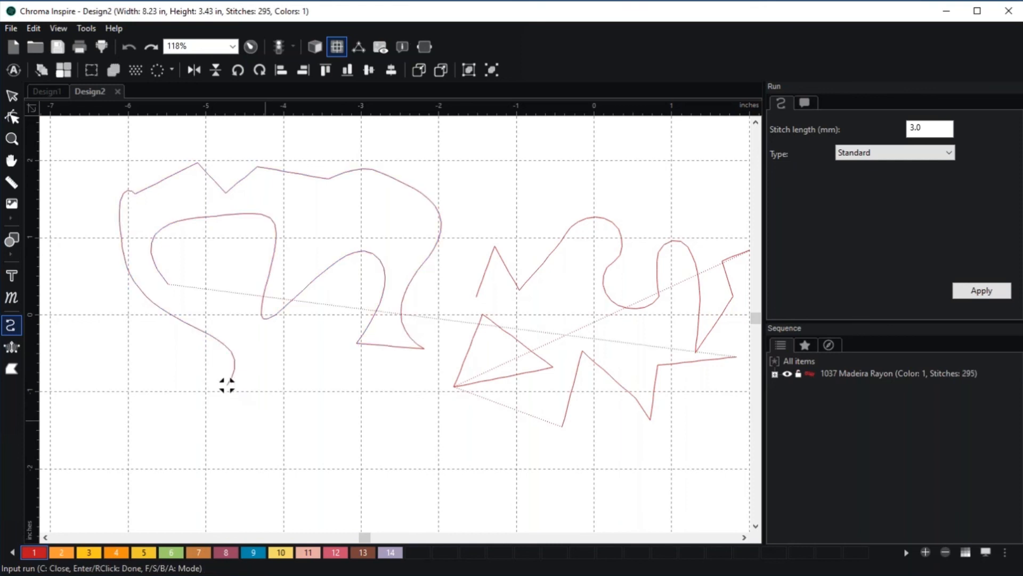
Digitize a wavy run path of closely spaced curve points about 5.4 in wide below the other shapes
{"action": "key", "text": "space"}
{"action": "left_click_drag", "start_coordinate": [377, 388], "coordinate": [340, 146]}
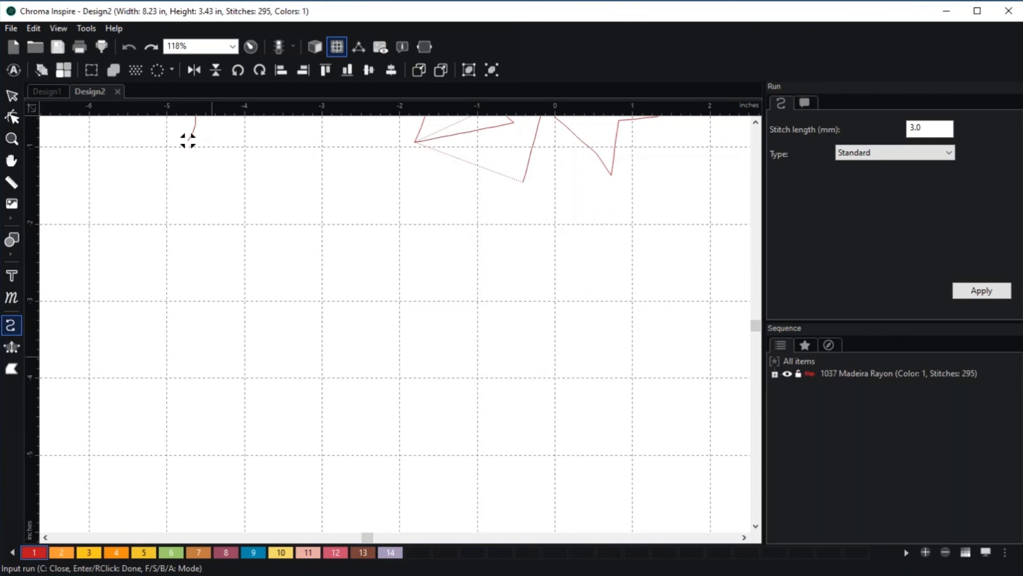
{"action": "mouse_move", "coordinate": [167, 299]}
{"action": "left_mouse_down"}
{"action": "mouse_move", "coordinate": [243, 366]}
{"action": "mouse_move", "coordinate": [287, 367]}
{"action": "mouse_move", "coordinate": [322, 242]}
{"action": "mouse_move", "coordinate": [330, 416]}
{"action": "mouse_move", "coordinate": [371, 324]}
{"action": "mouse_move", "coordinate": [409, 322]}
{"action": "mouse_move", "coordinate": [489, 190]}
{"action": "mouse_move", "coordinate": [524, 307]}
{"action": "mouse_move", "coordinate": [587, 372]}
{"action": "left_mouse_up"}
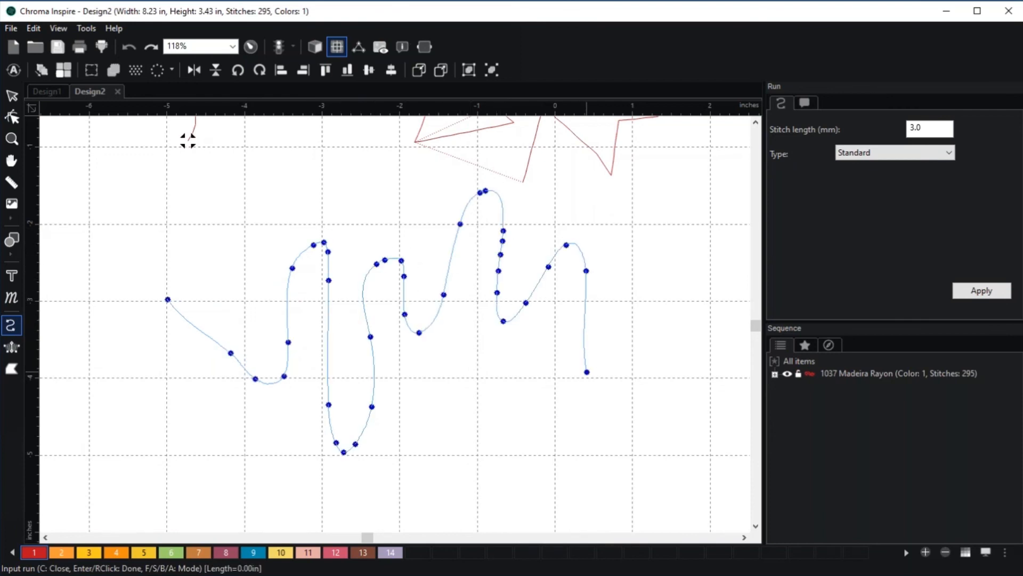
{"action": "right_click", "coordinate": [586, 371]}
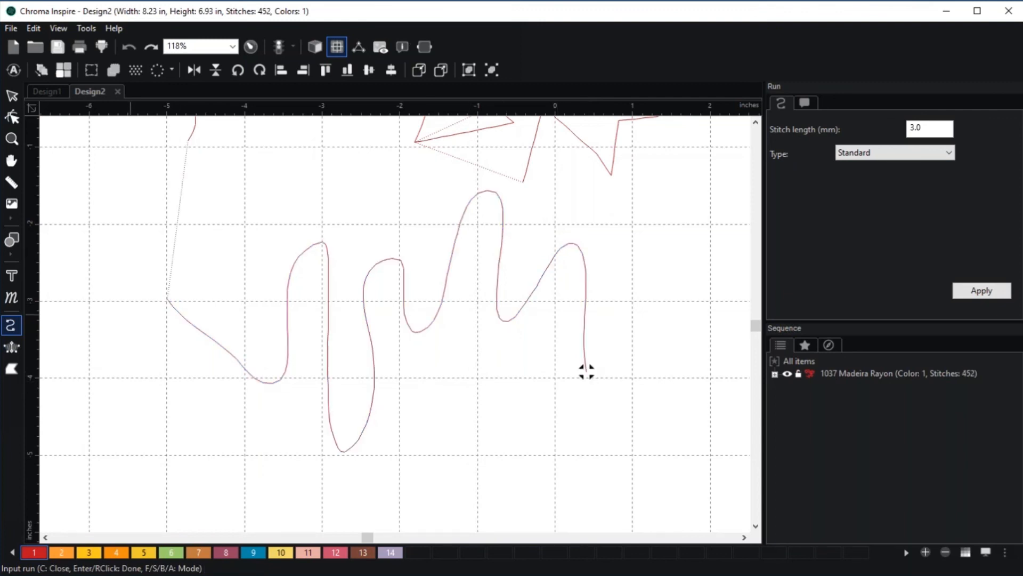
Start a complex fill outline below the wavy path with three straight points, a large rounded lobe and a scalloped lower edge of curve points
{"action": "left_click", "coordinate": [11, 368]}
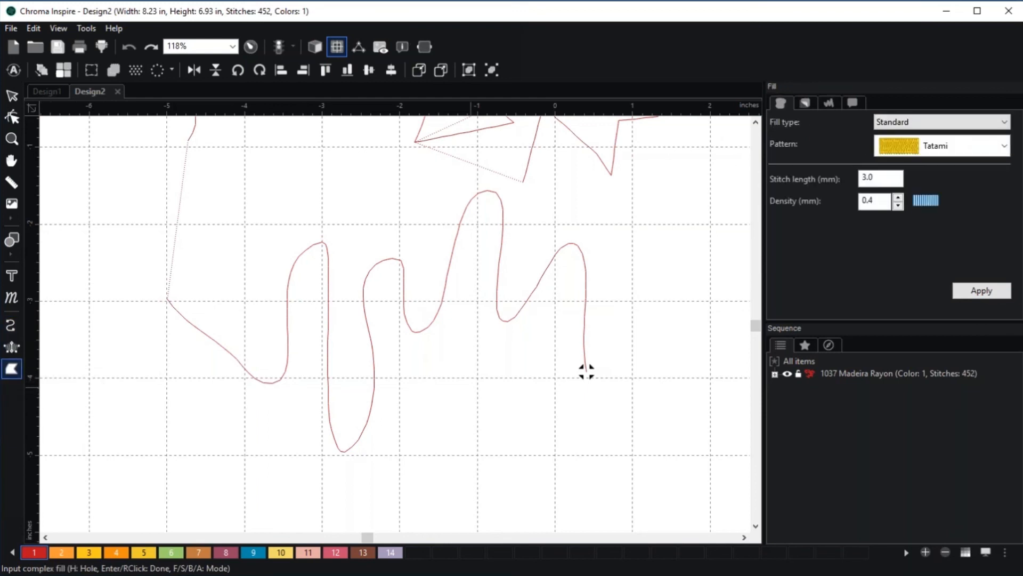
{"action": "key", "text": "space"}
{"action": "left_click_drag", "start_coordinate": [448, 381], "coordinate": [228, 275]}
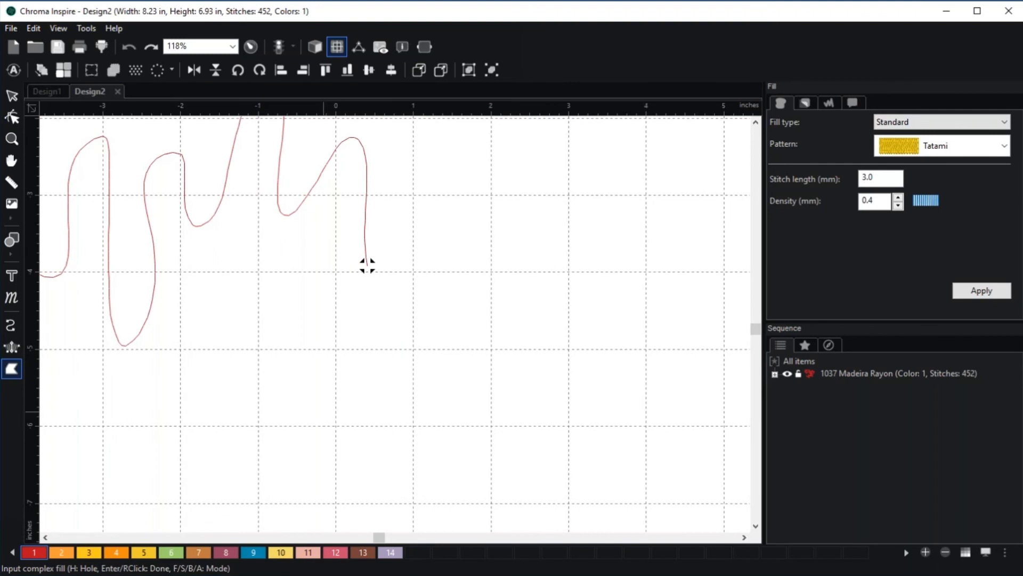
{"action": "left_click", "coordinate": [323, 409]}
{"action": "left_click", "coordinate": [353, 344]}
{"action": "left_click", "coordinate": [440, 364]}
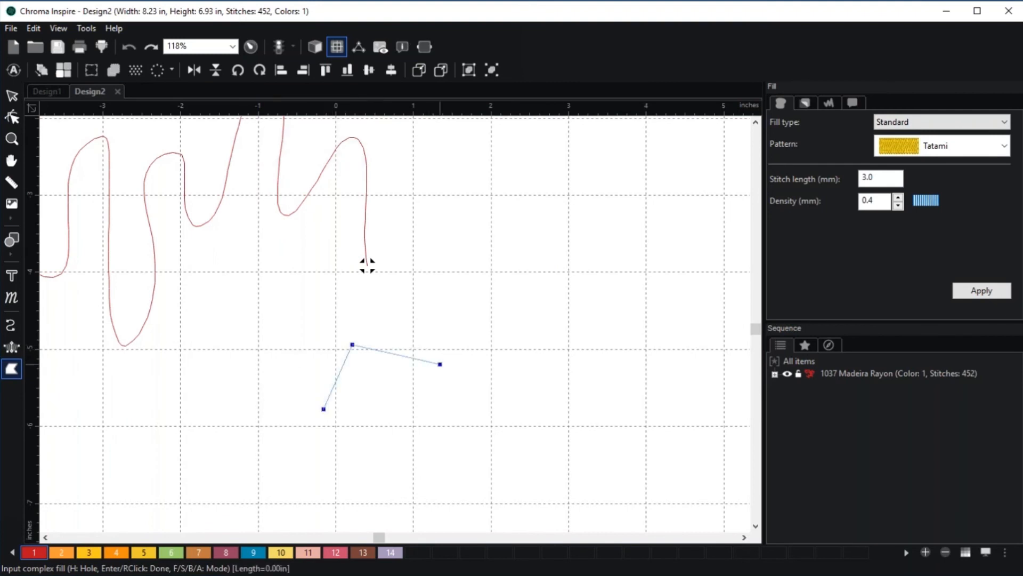
{"action": "left_click_drag", "start_coordinate": [448, 277], "coordinate": [532, 278]}
{"action": "mouse_move", "coordinate": [547, 352]}
{"action": "left_mouse_down"}
{"action": "mouse_move", "coordinate": [538, 401]}
{"action": "mouse_move", "coordinate": [582, 469]}
{"action": "mouse_move", "coordinate": [421, 505]}
{"action": "mouse_move", "coordinate": [348, 505]}
{"action": "mouse_move", "coordinate": [316, 462]}
{"action": "mouse_move", "coordinate": [286, 450]}
{"action": "left_mouse_up"}
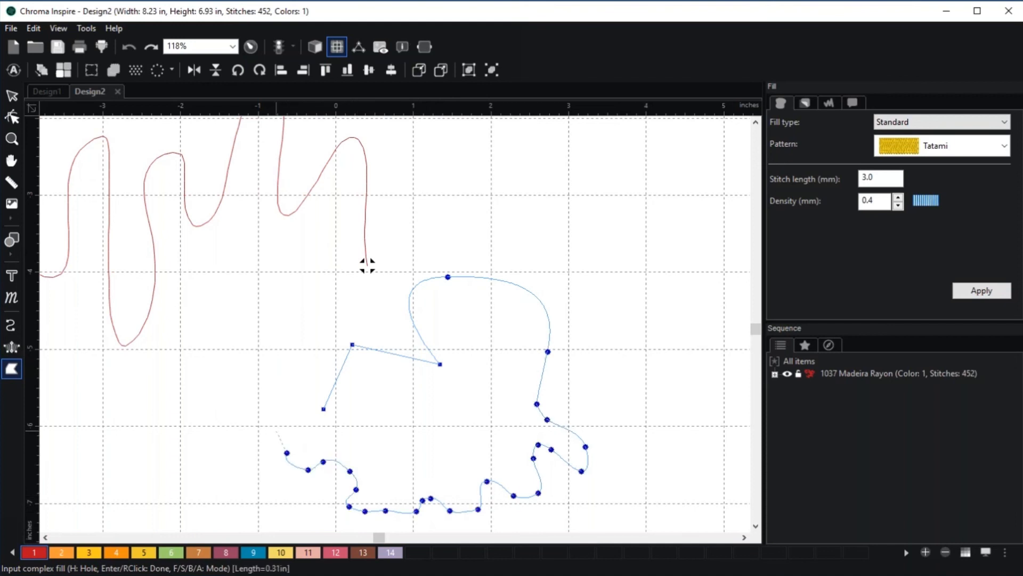
Add five straight points forming an angular upper corner to the fill outline and generate the Tatami fill
{"action": "left_click", "coordinate": [276, 384]}
{"action": "left_click", "coordinate": [337, 317]}
{"action": "left_click", "coordinate": [268, 302]}
{"action": "left_click", "coordinate": [309, 257]}
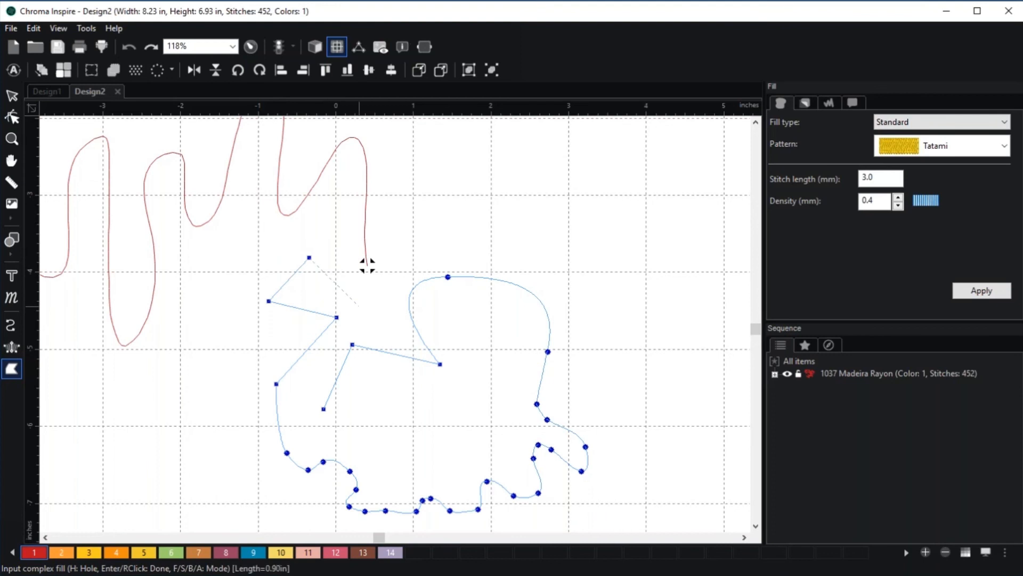
{"action": "left_click", "coordinate": [360, 306]}
{"action": "key", "text": "Return"}
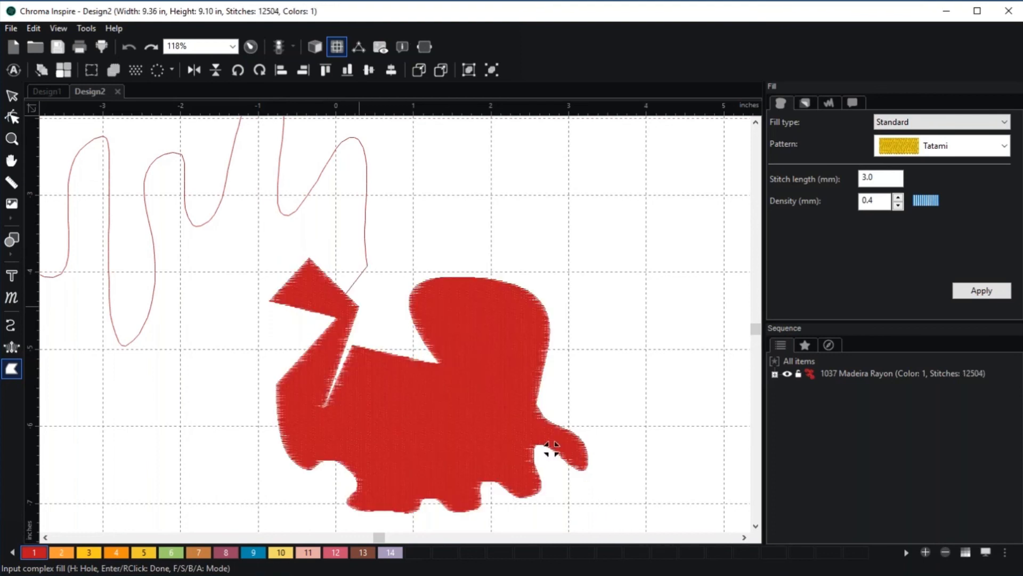
Select all the run paths and the complex fill and delete them from the design
{"action": "scroll", "coordinate": [552, 451], "scroll_direction": "down", "scroll_amount": 4}
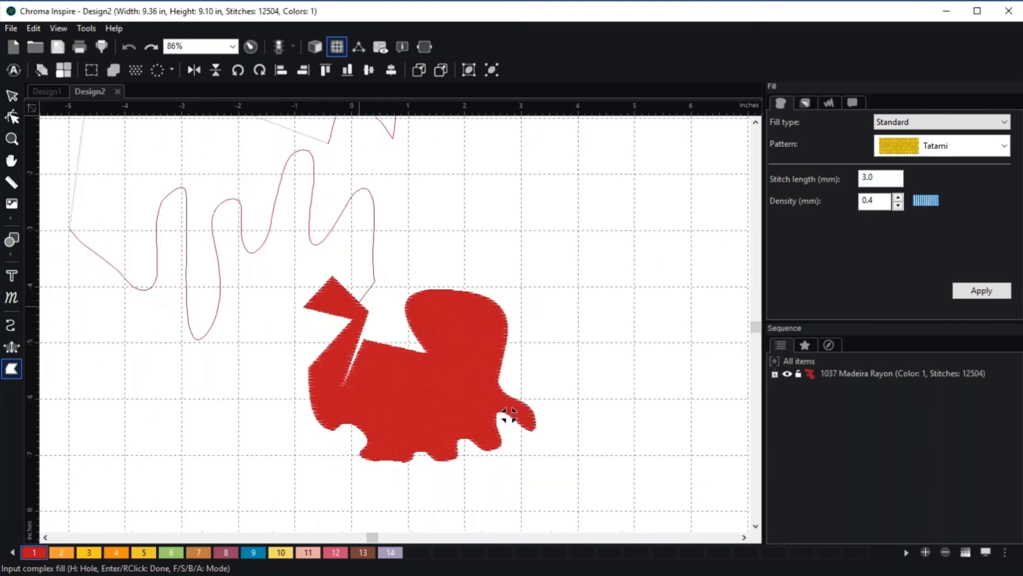
{"action": "left_click", "coordinate": [12, 97]}
{"action": "scroll", "coordinate": [388, 313], "scroll_direction": "down", "scroll_amount": 3}
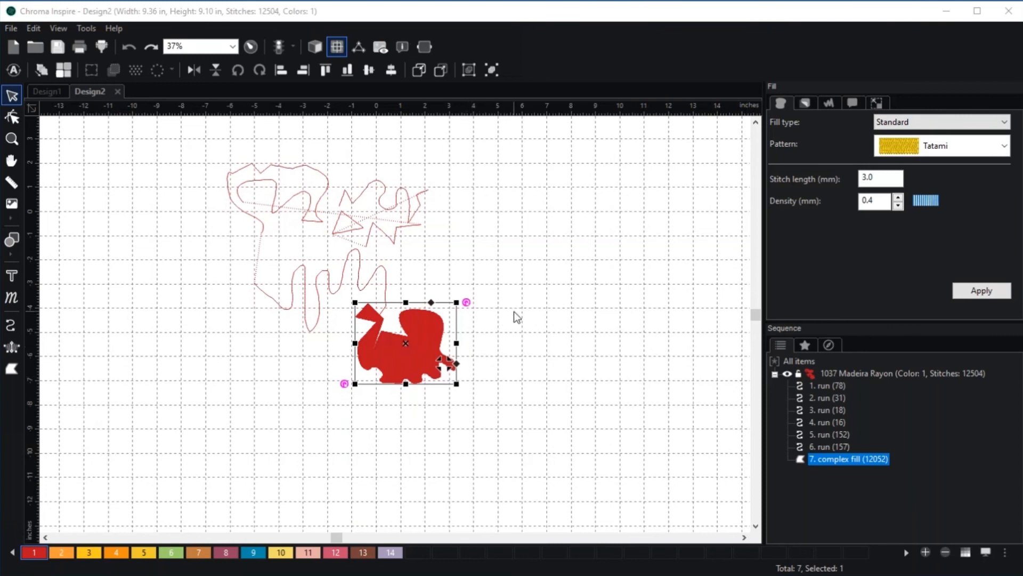
{"action": "scroll", "coordinate": [514, 311], "scroll_direction": "up", "scroll_amount": 2}
{"action": "scroll", "coordinate": [514, 311], "scroll_direction": "up", "scroll_amount": 1}
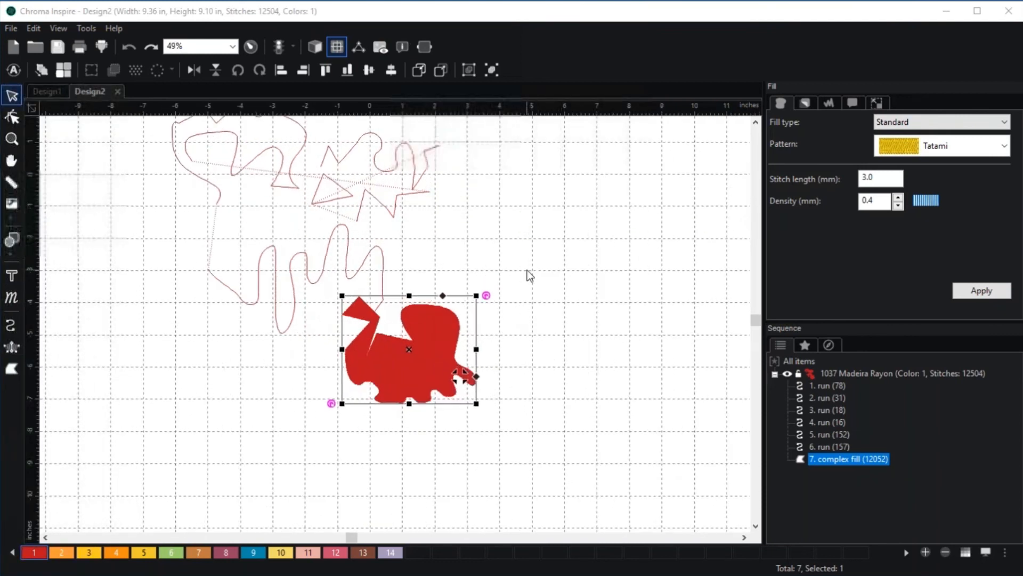
{"action": "scroll", "coordinate": [288, 291], "scroll_direction": "down", "scroll_amount": 2}
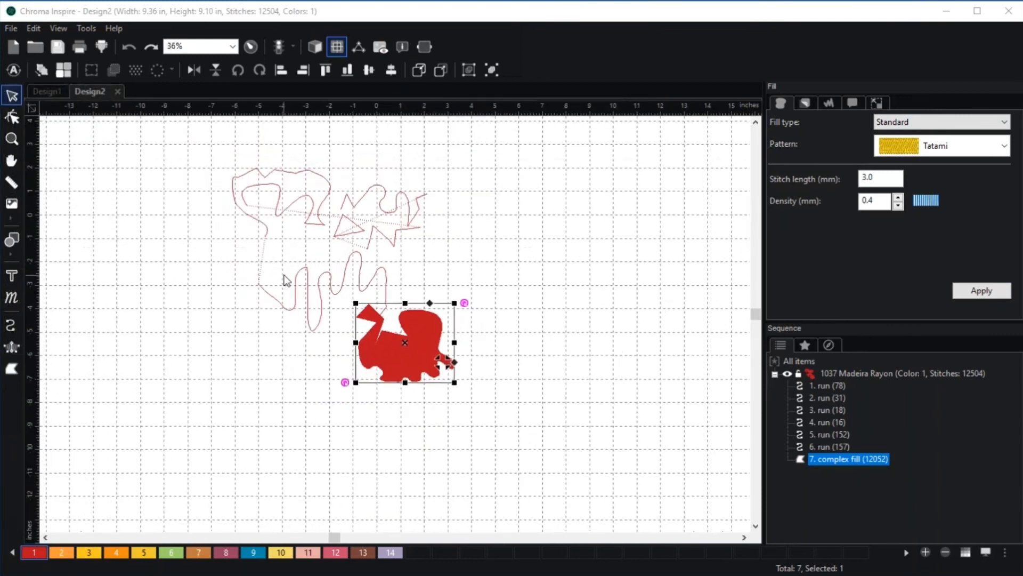
{"action": "left_click_drag", "start_coordinate": [210, 151], "coordinate": [518, 436]}
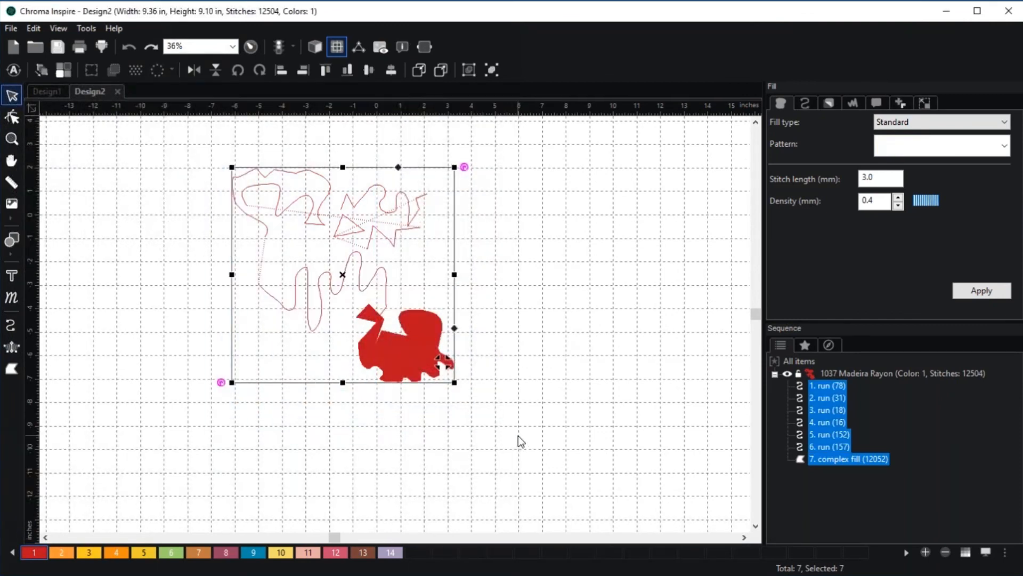
{"action": "key", "text": "Delete"}
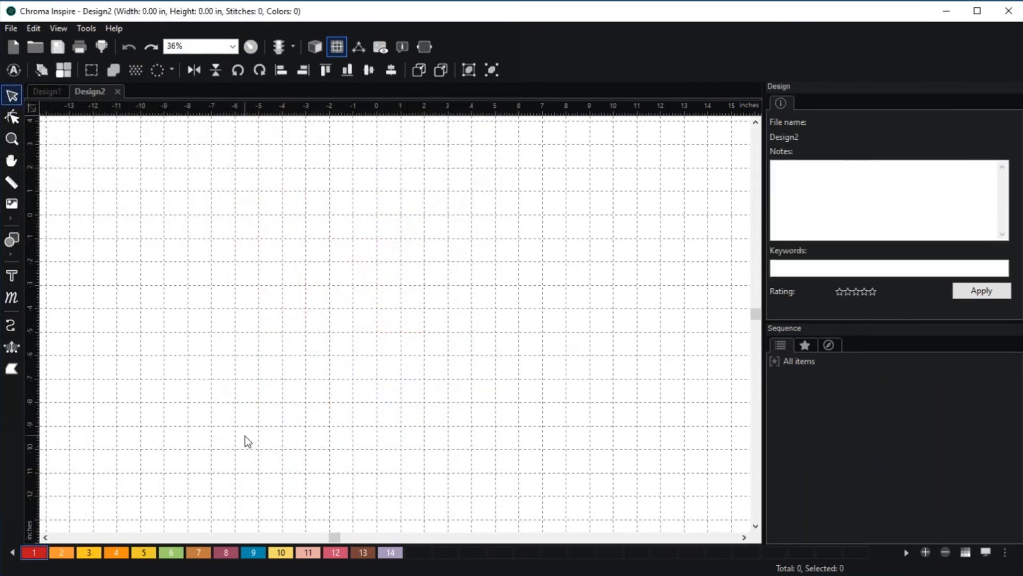
Draw a Hexagon artwork outline about 3.8 in wide and 3.1 in high
{"action": "scroll", "coordinate": [287, 307], "scroll_direction": "up", "scroll_amount": 1}
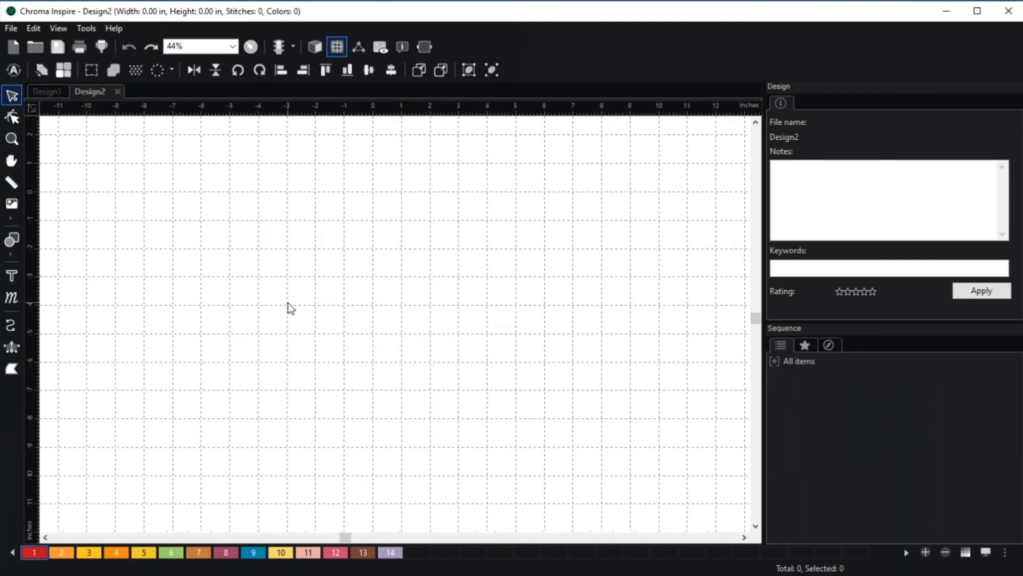
{"action": "scroll", "coordinate": [244, 290], "scroll_direction": "up", "scroll_amount": 1}
{"action": "scroll", "coordinate": [244, 283], "scroll_direction": "up", "scroll_amount": 2}
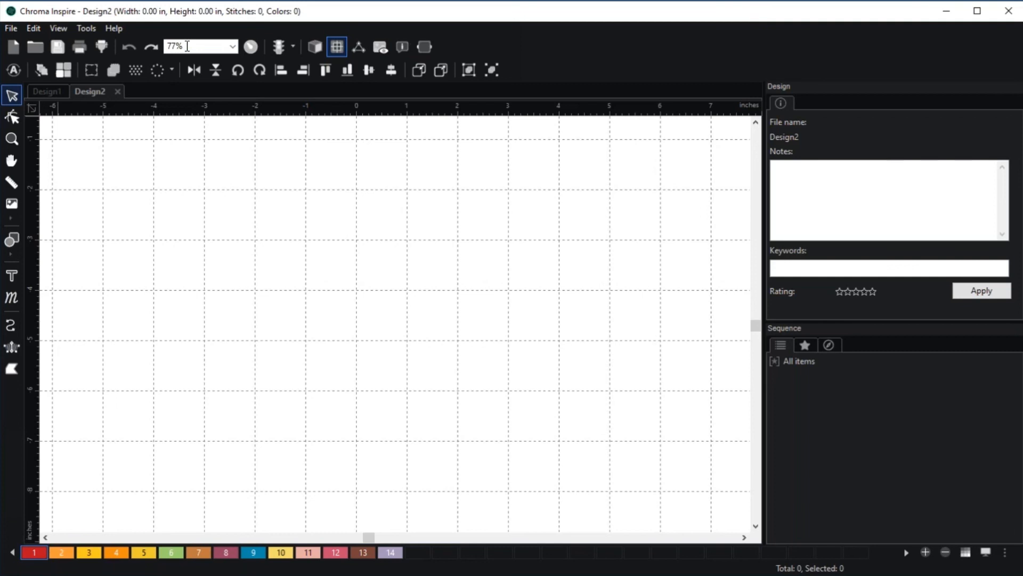
{"action": "scroll", "coordinate": [409, 281], "scroll_direction": "down", "scroll_amount": 1}
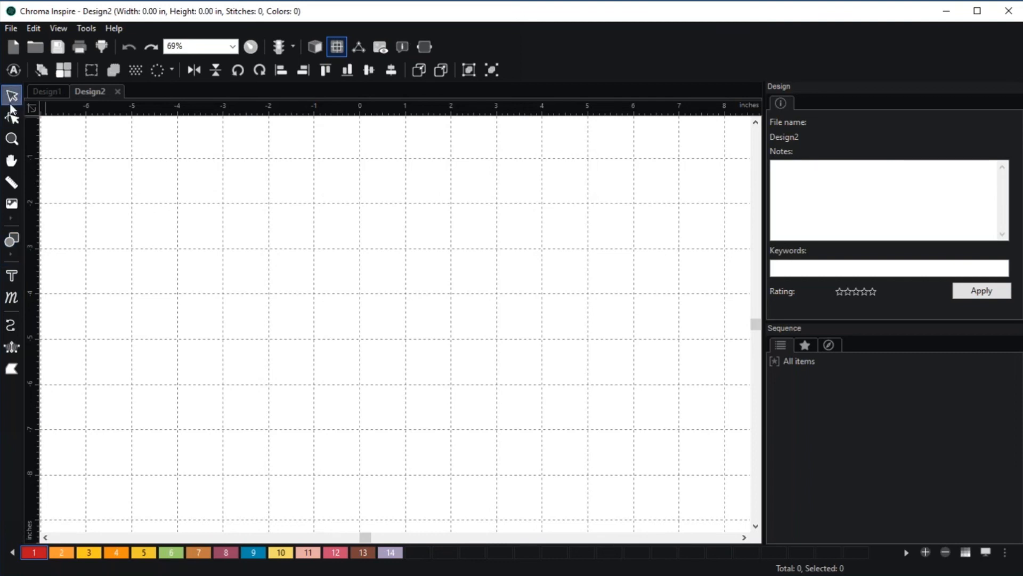
{"action": "left_click", "coordinate": [11, 254]}
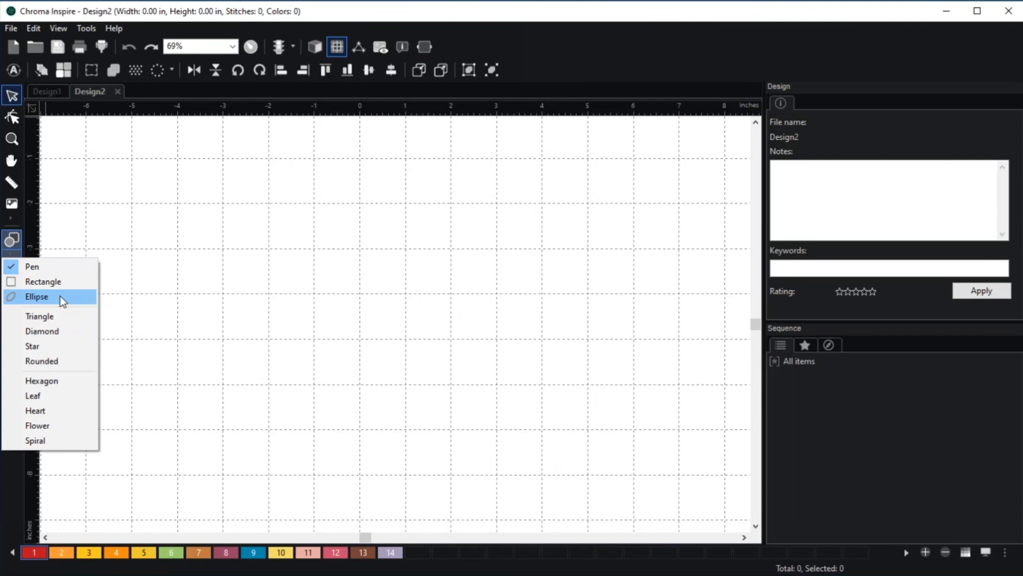
{"action": "left_click", "coordinate": [42, 380]}
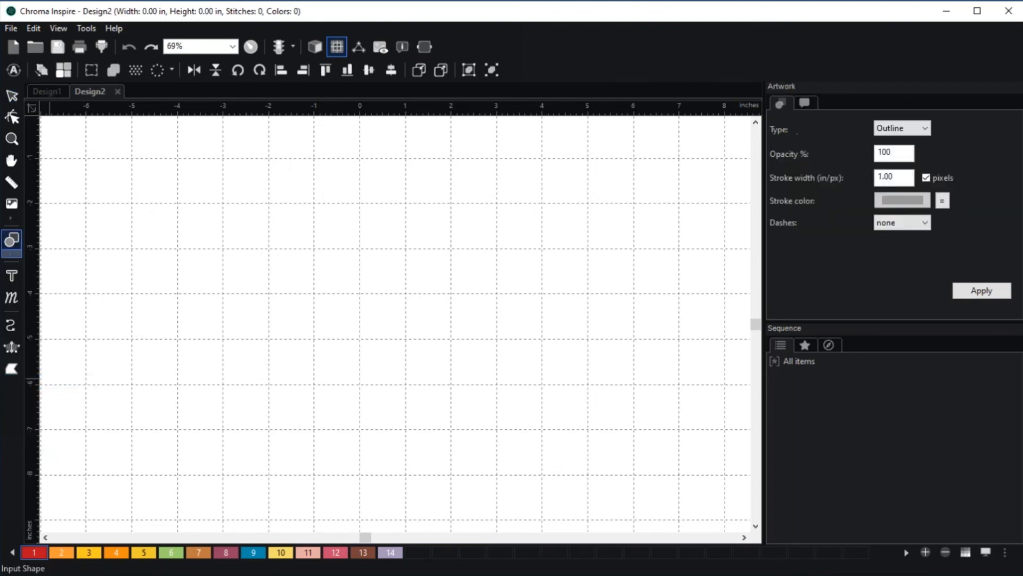
{"action": "left_click_drag", "start_coordinate": [422, 223], "coordinate": [248, 364]}
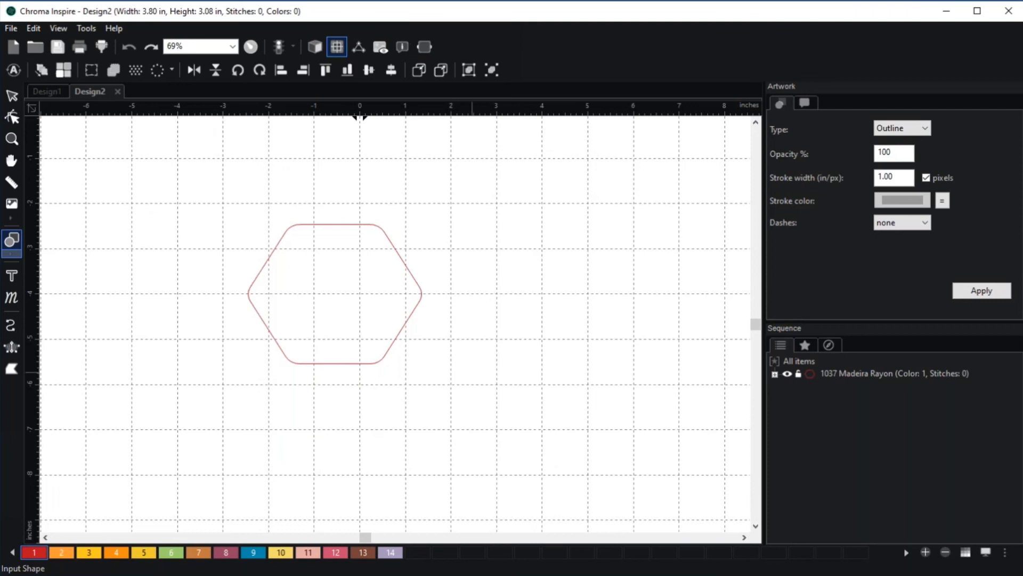
Auto digitize the selected hexagon artwork
{"action": "left_click", "coordinate": [11, 96]}
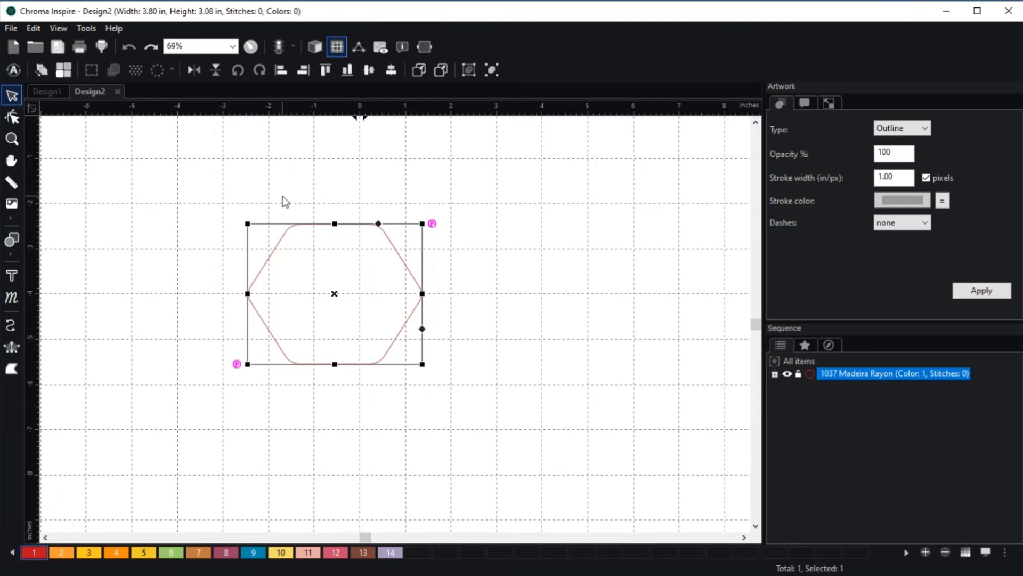
{"action": "left_click", "coordinate": [13, 71]}
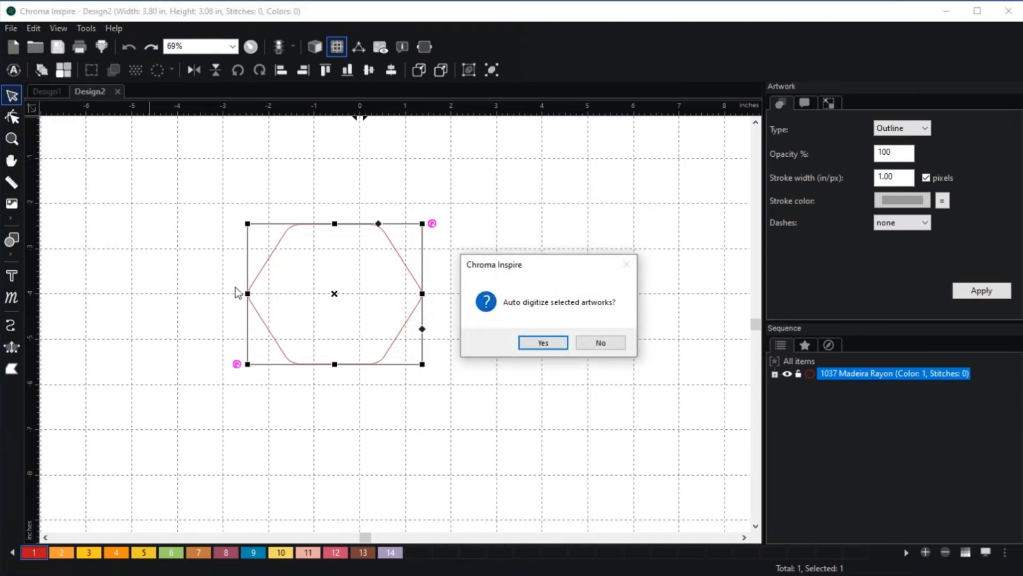
{"action": "left_click", "coordinate": [549, 343]}
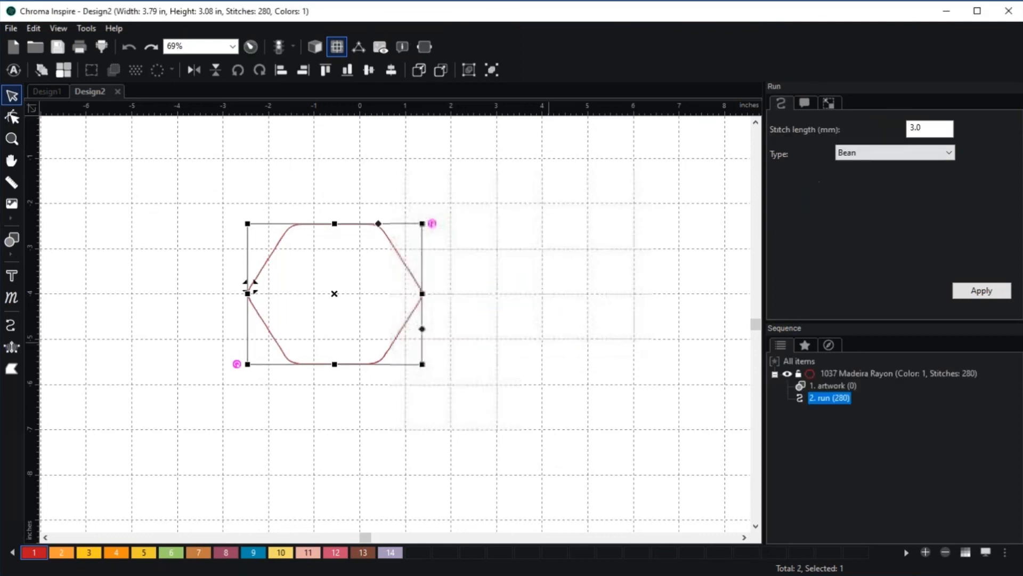
Turn on the 3D stitch view and inspect the digitized hexagon outline
{"action": "left_click", "coordinate": [312, 49]}
{"action": "scroll", "coordinate": [468, 299], "scroll_direction": "up", "scroll_amount": 2}
{"action": "scroll", "coordinate": [468, 298], "scroll_direction": "up", "scroll_amount": 3}
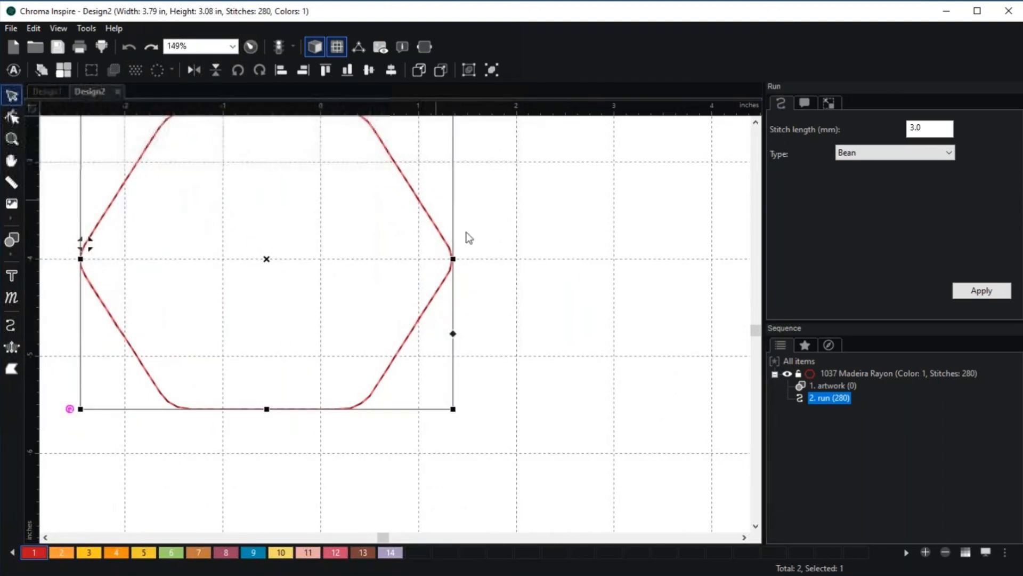
{"action": "scroll", "coordinate": [444, 356], "scroll_direction": "down", "scroll_amount": 3}
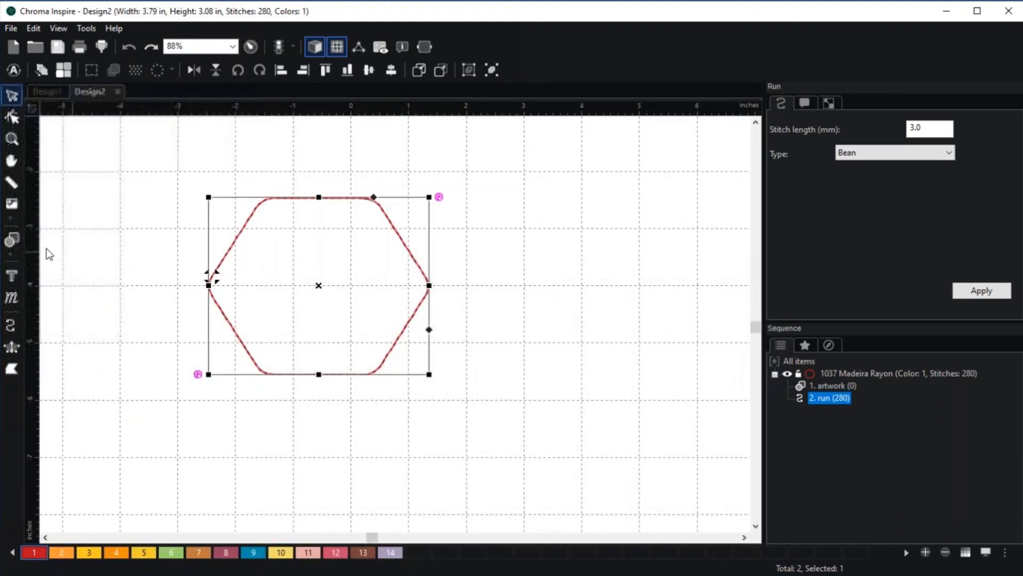
Draw a circular Ellipse artwork outline about 3.7 in across to the right of the hexagon
{"action": "left_click", "coordinate": [14, 257]}
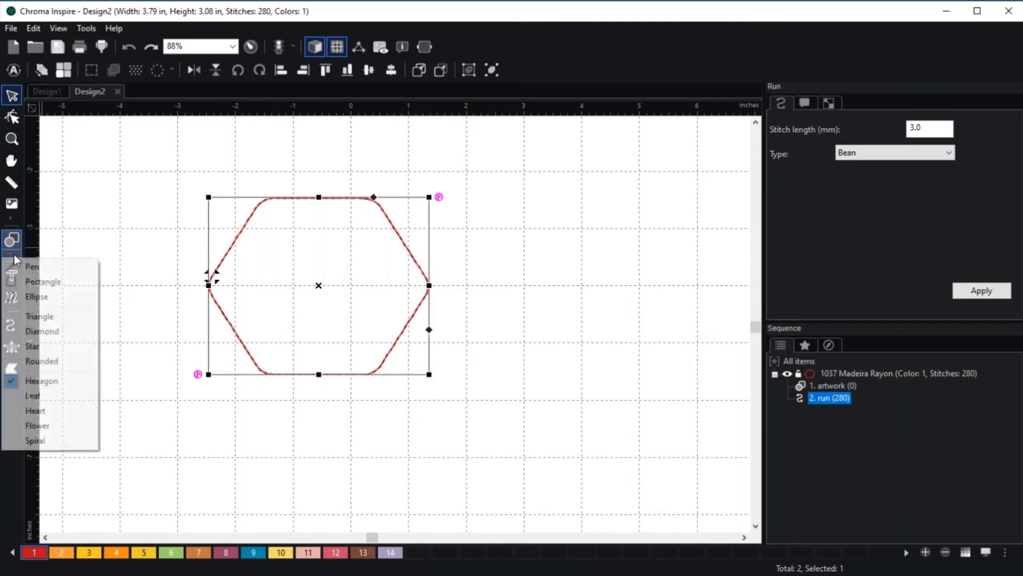
{"action": "left_click", "coordinate": [43, 296]}
{"action": "key", "text": "space"}
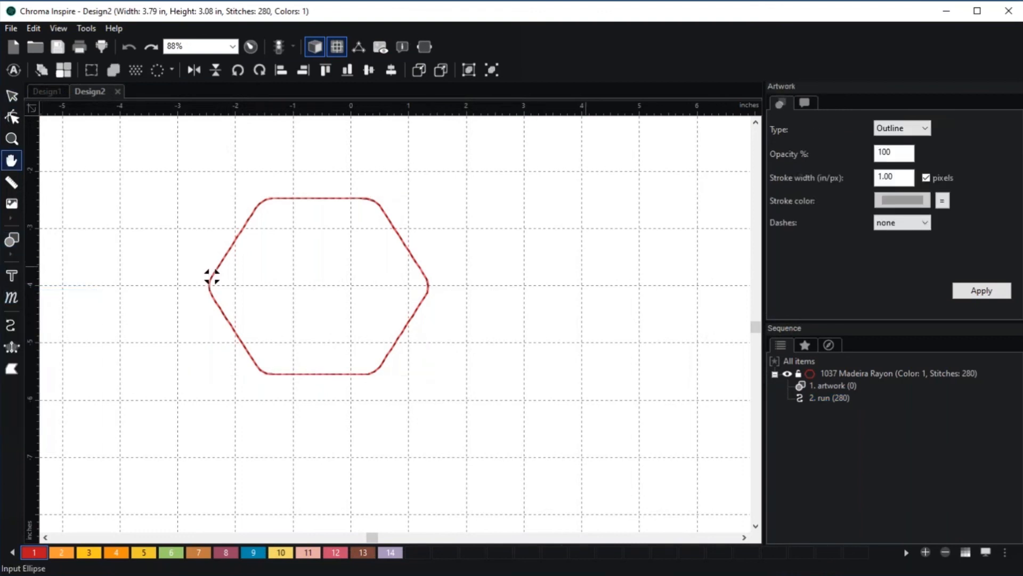
{"action": "left_click_drag", "start_coordinate": [573, 263], "coordinate": [390, 251]}
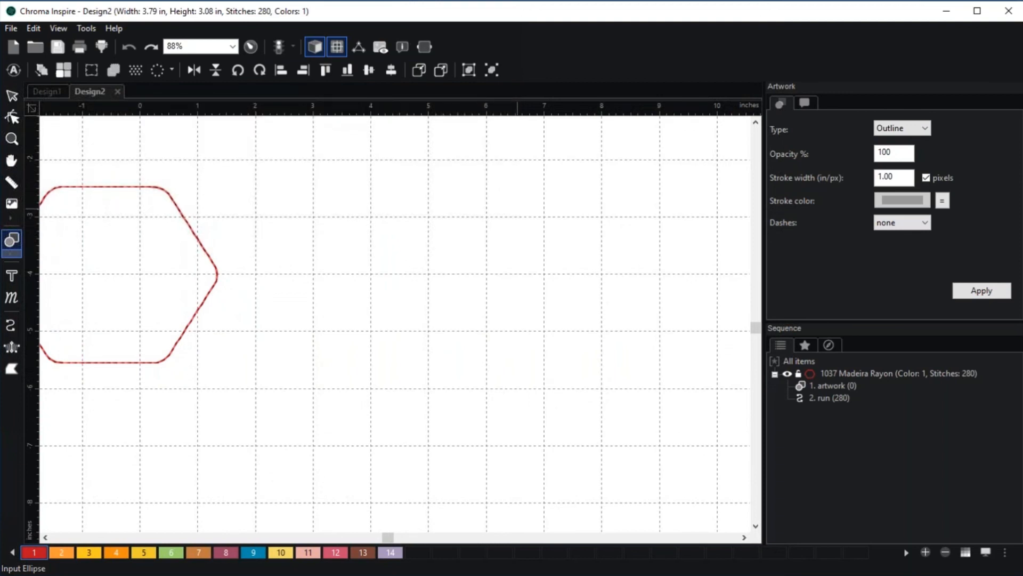
{"action": "left_click_drag", "start_coordinate": [504, 209], "coordinate": [333, 421]}
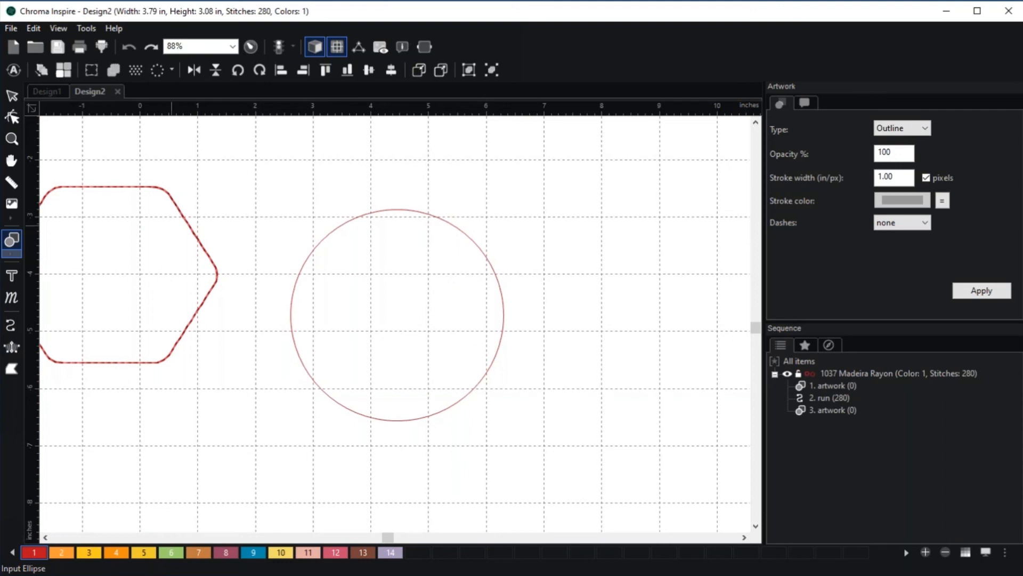
Change the selected circle artwork's type from Outline to Fill and apply it
{"action": "left_click", "coordinate": [13, 96]}
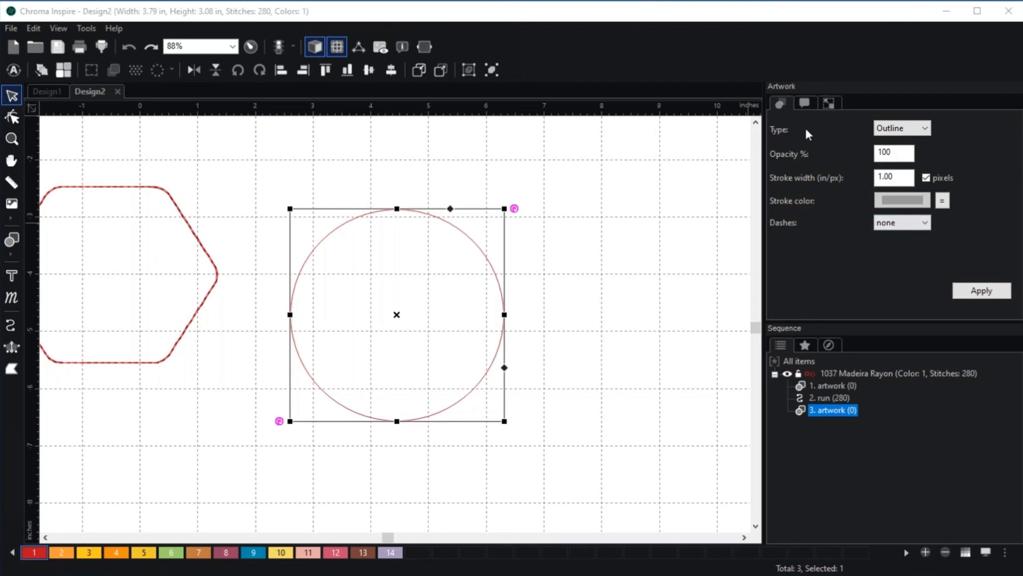
{"action": "left_click", "coordinate": [903, 130]}
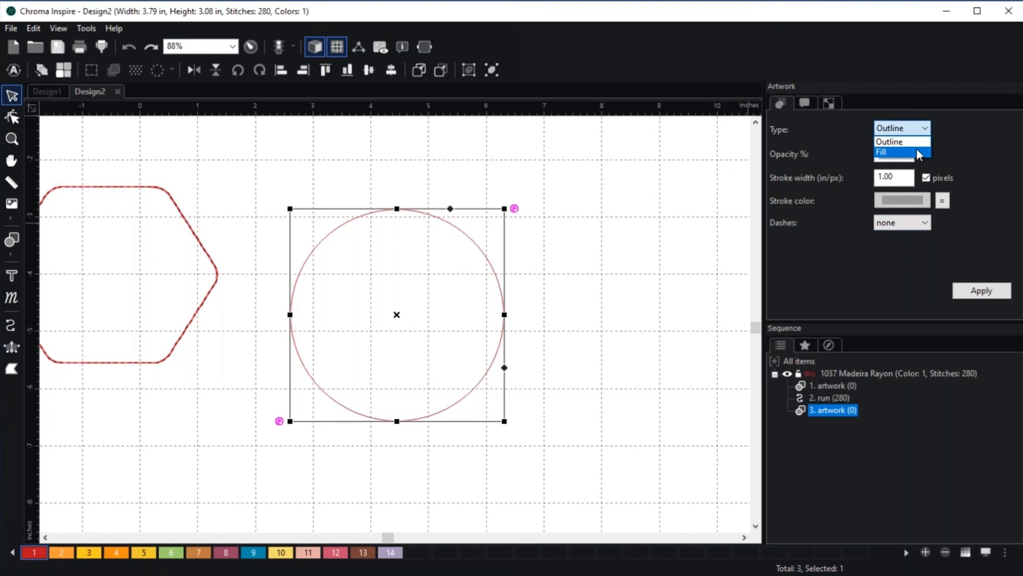
{"action": "left_click", "coordinate": [917, 149]}
{"action": "left_click", "coordinate": [981, 293]}
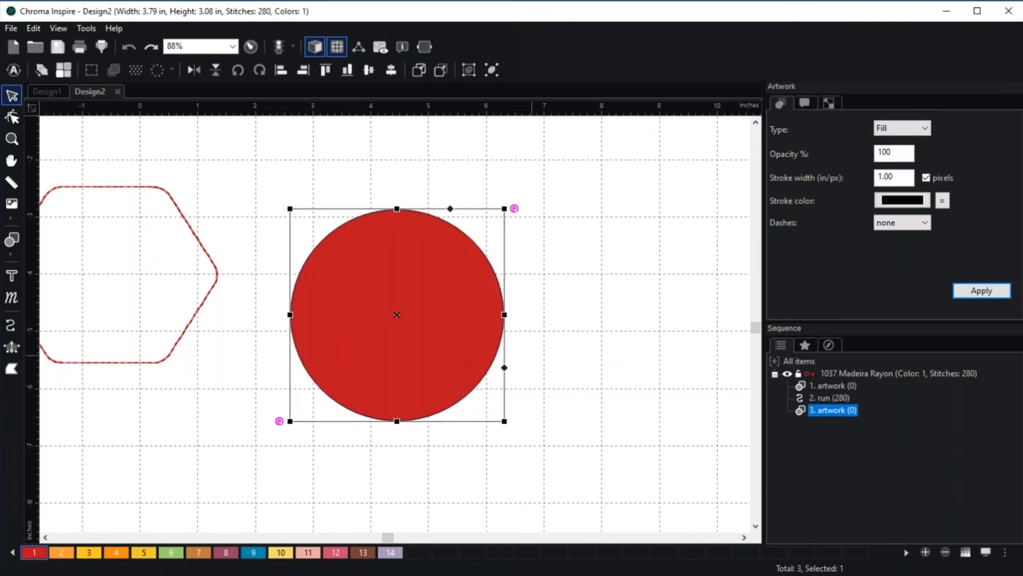
Auto digitize the filled circle artwork
{"action": "scroll", "coordinate": [397, 320], "scroll_direction": "up", "scroll_amount": 3}
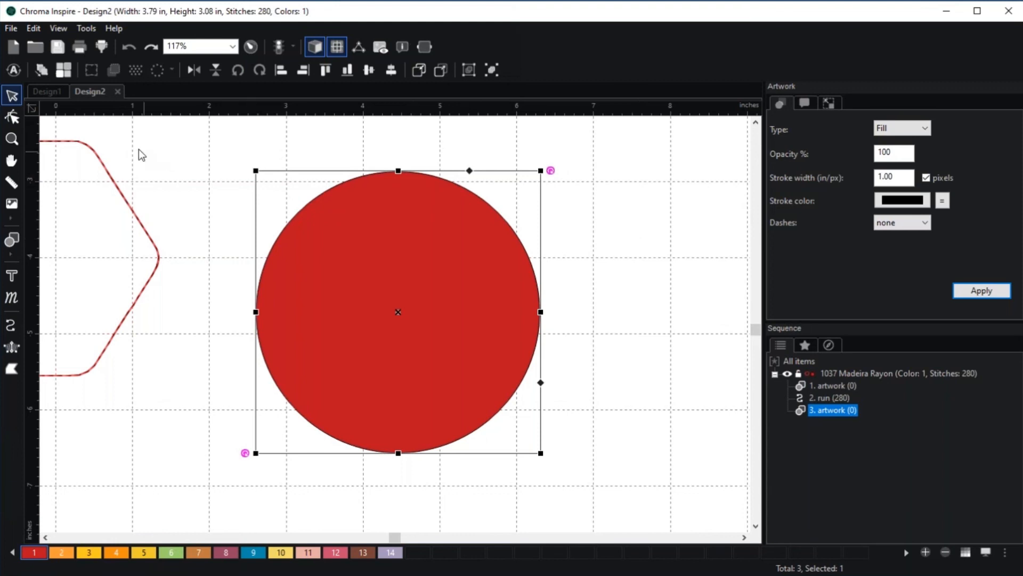
{"action": "left_click", "coordinate": [12, 70]}
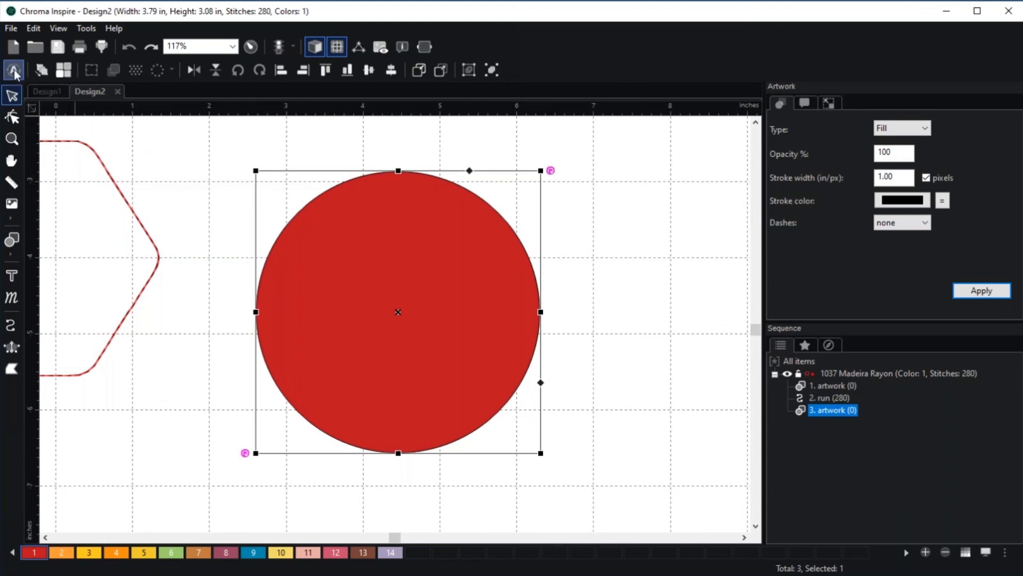
{"action": "left_click", "coordinate": [554, 344]}
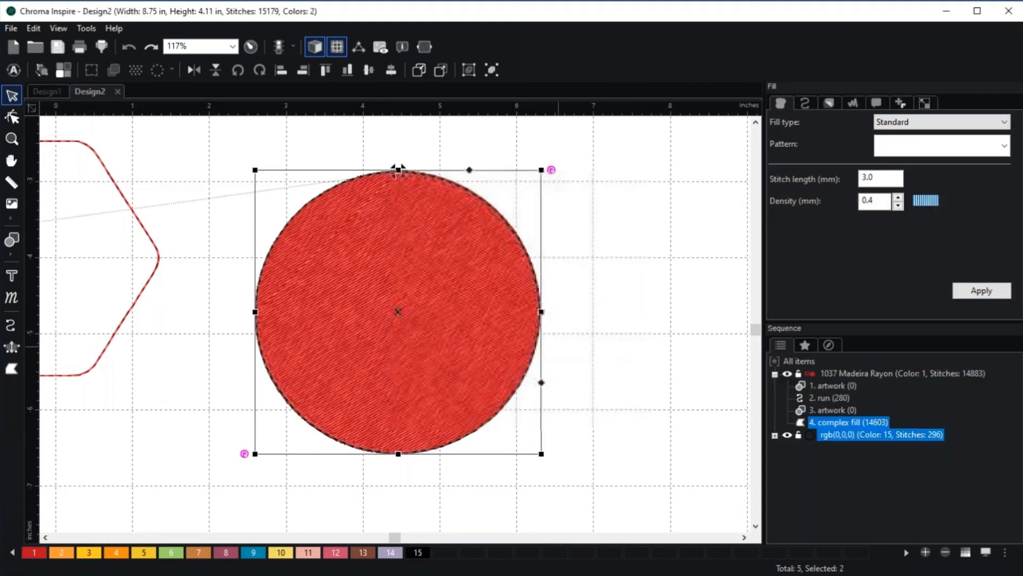
Move the digitized complex fill about 2.3 in right and the black outline run about 1.3 in left of the circle artwork
{"action": "left_click", "coordinate": [669, 233]}
{"action": "left_click_drag", "start_coordinate": [483, 290], "coordinate": [659, 299]}
{"action": "left_click_drag", "start_coordinate": [723, 274], "coordinate": [724, 274]}
{"action": "left_click_drag", "start_coordinate": [338, 187], "coordinate": [217, 156]}
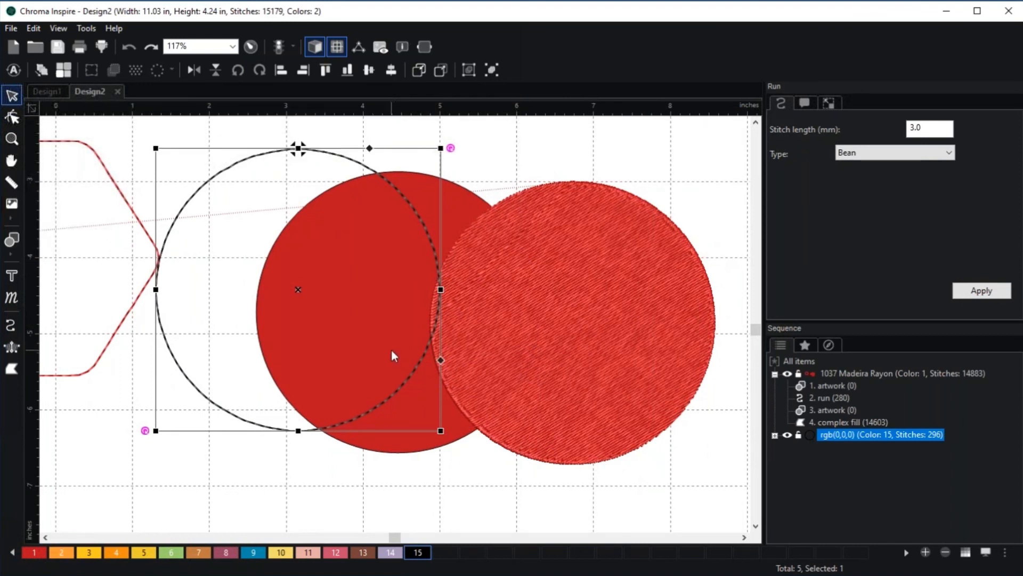
{"action": "left_click", "coordinate": [14, 252]}
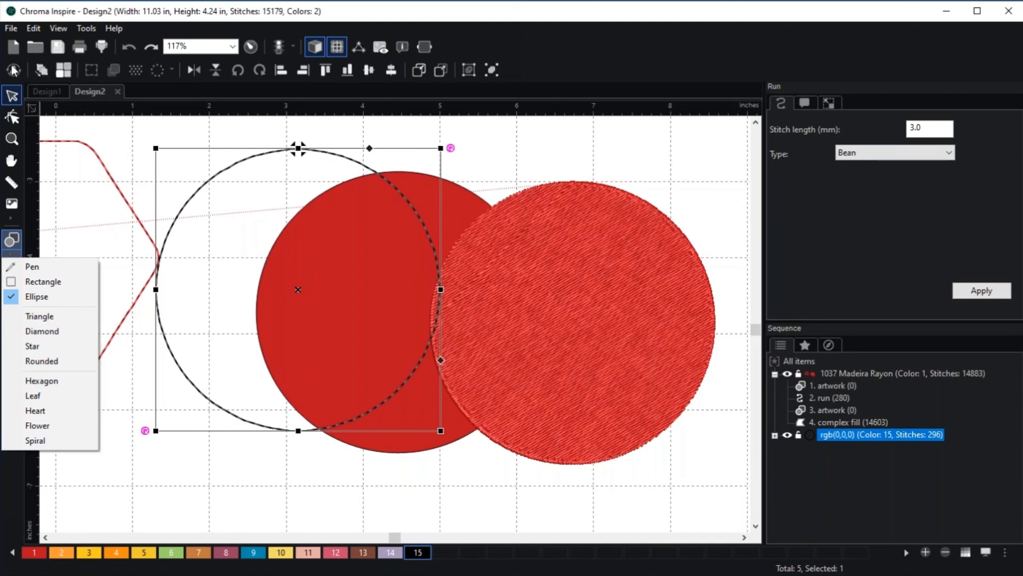
{"action": "left_click", "coordinate": [813, 25]}
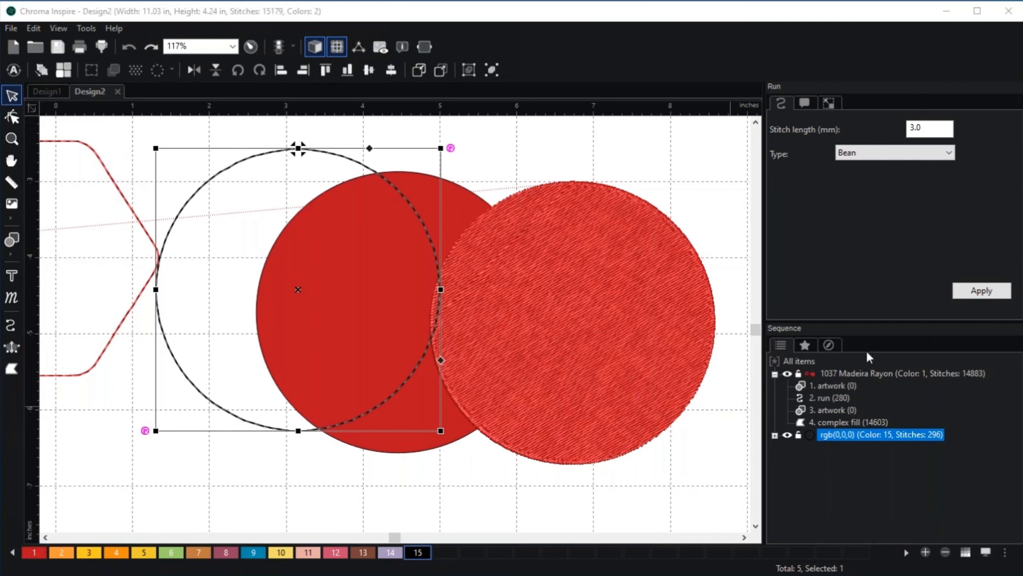
Select all hexagon and circle objects in the design and delete them
{"action": "scroll", "coordinate": [498, 306], "scroll_direction": "down", "scroll_amount": 5}
{"action": "left_click_drag", "start_coordinate": [62, 171], "coordinate": [616, 477]}
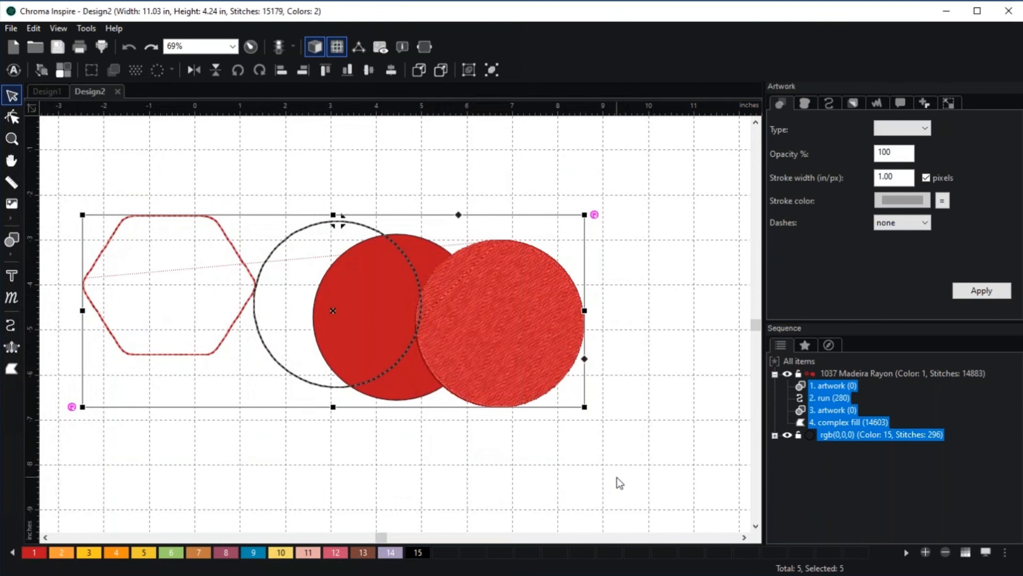
{"action": "key", "text": "Delete"}
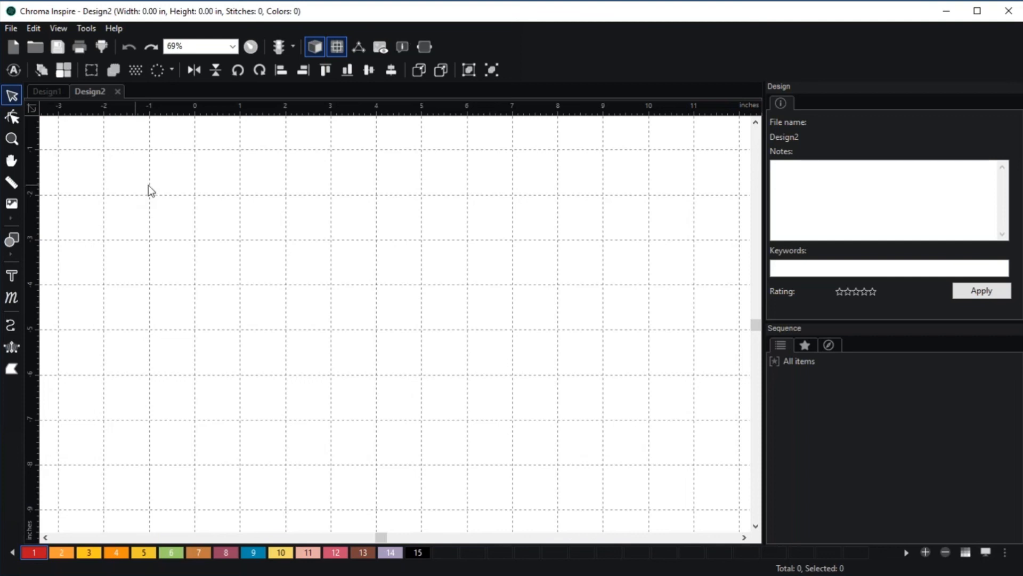
Review which vector file types Import Artwork supports, without importing a file
{"action": "left_click", "coordinate": [12, 29]}
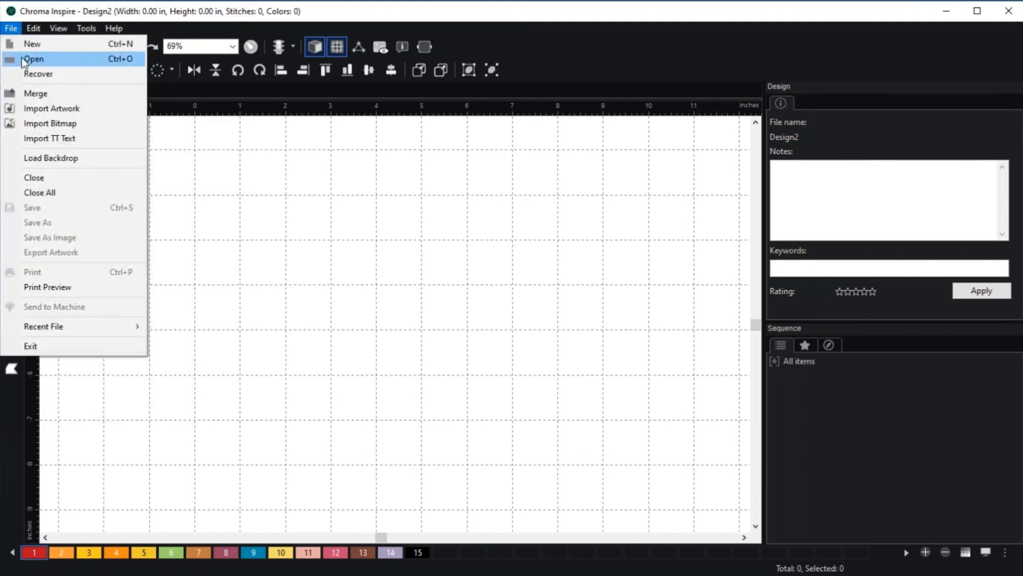
{"action": "left_click", "coordinate": [70, 110]}
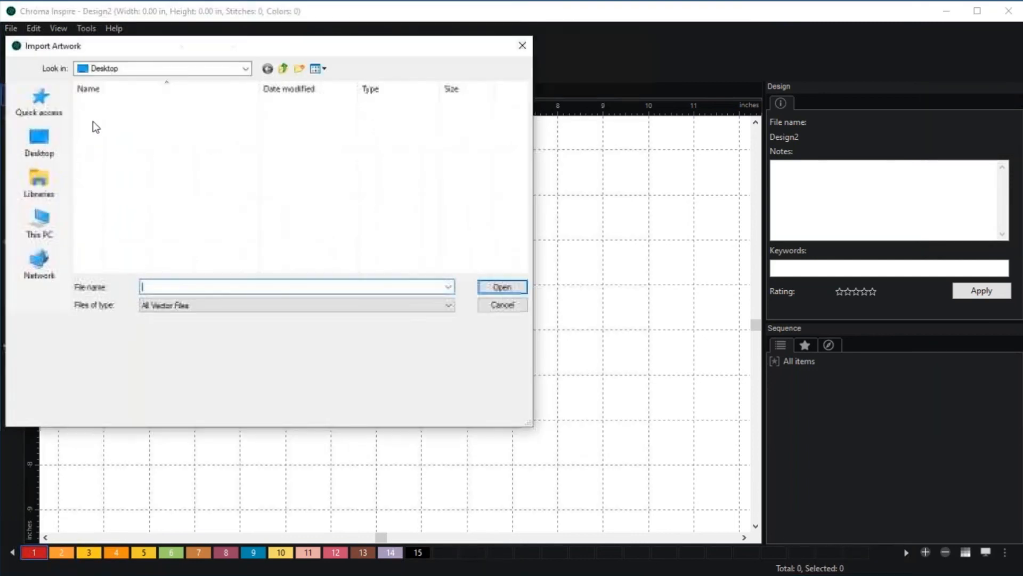
{"action": "left_click", "coordinate": [203, 305]}
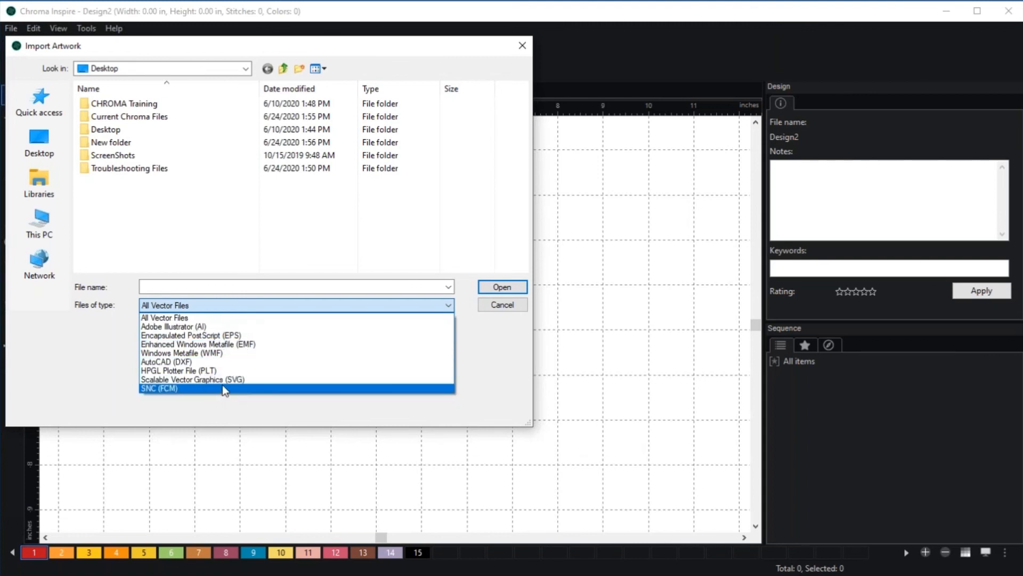
{"action": "left_click", "coordinate": [500, 309]}
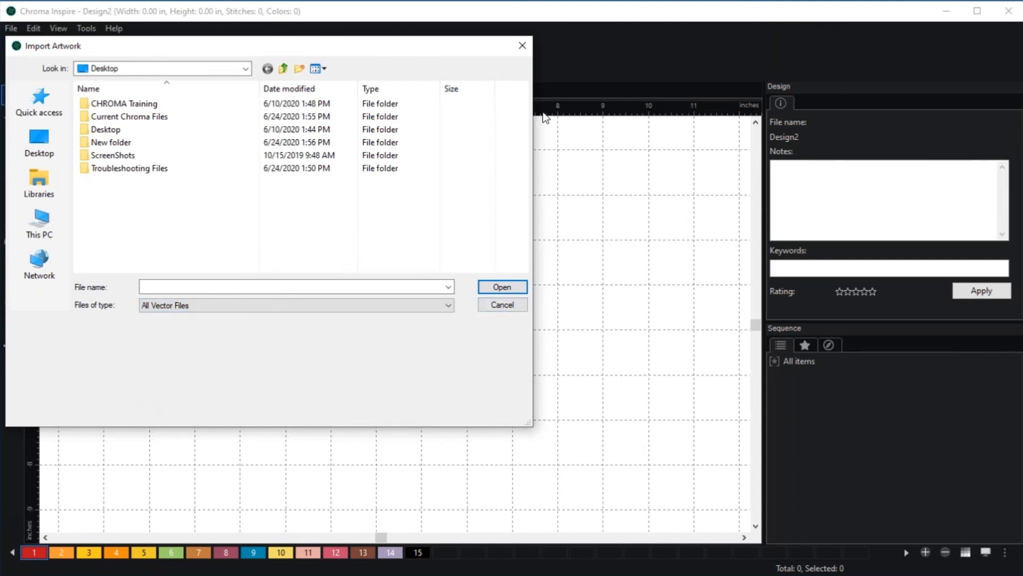
{"action": "left_click", "coordinate": [523, 45]}
Review which image file types Import Bitmap supports, without importing a file
{"action": "left_click", "coordinate": [16, 30]}
{"action": "left_click", "coordinate": [62, 126]}
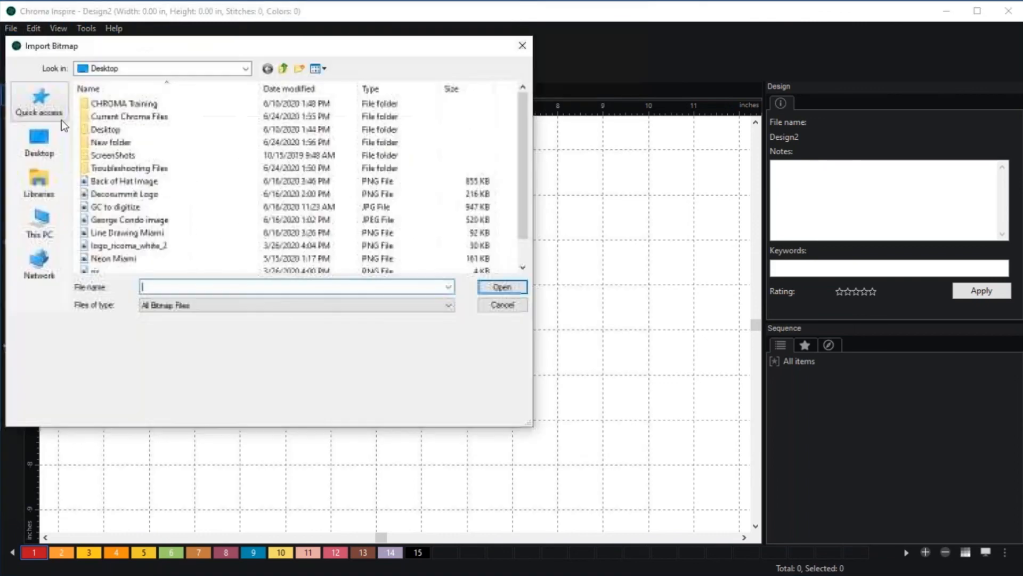
{"action": "left_click", "coordinate": [202, 306]}
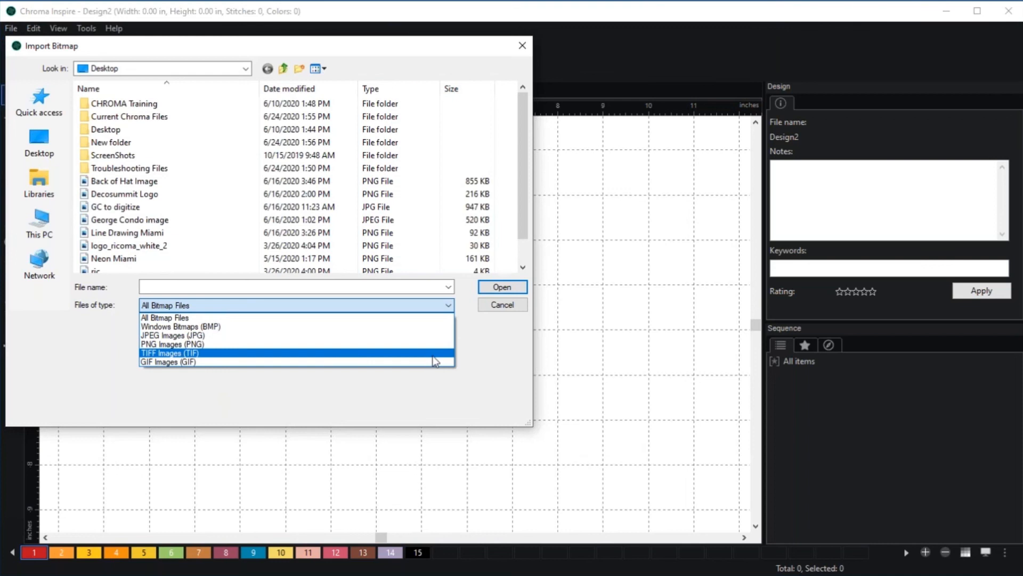
{"action": "left_click", "coordinate": [515, 309]}
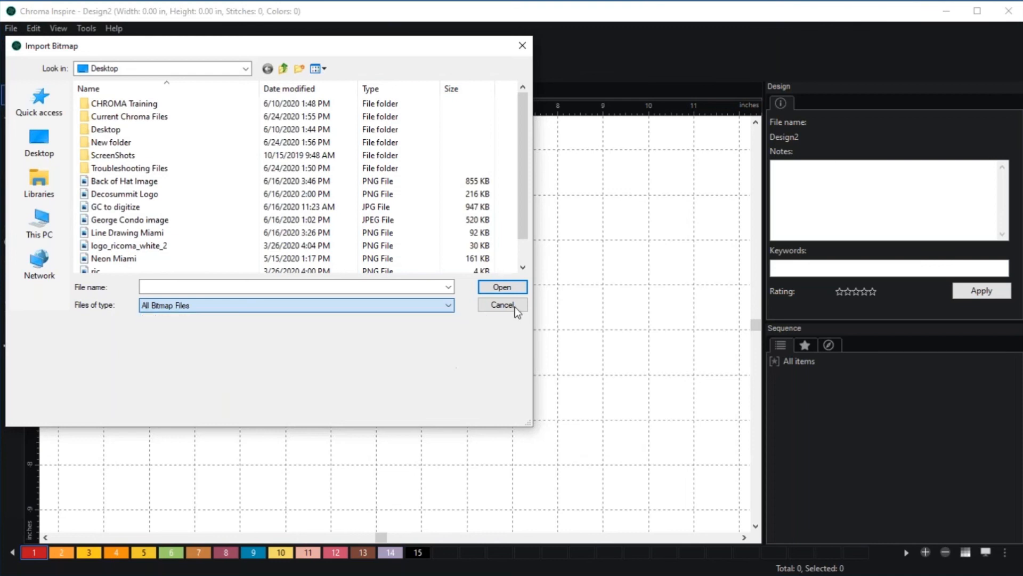
{"action": "left_click", "coordinate": [502, 305]}
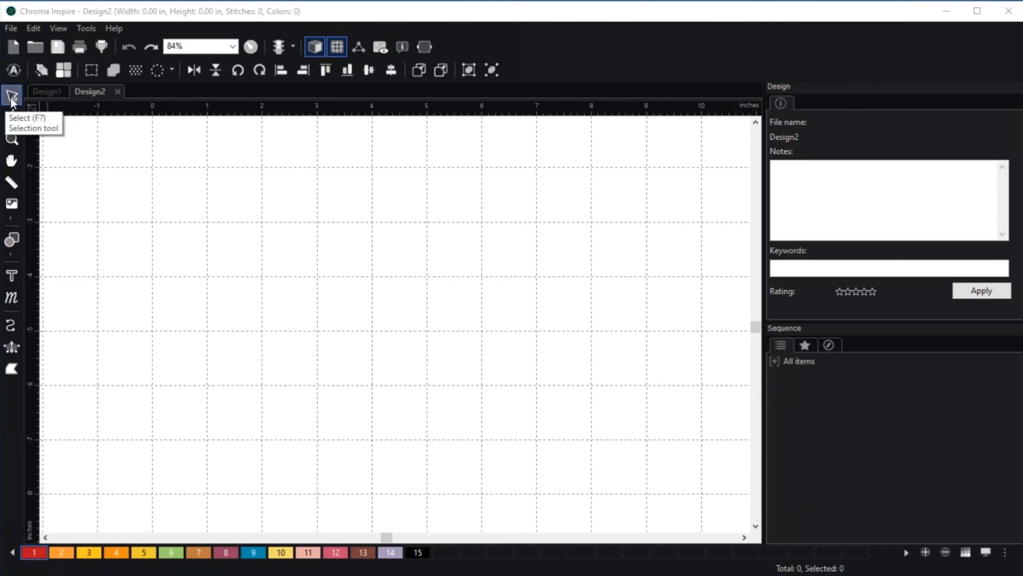
Load the image "safyi real estate" from the Desktop as the backdrop
{"action": "left_click", "coordinate": [17, 217]}
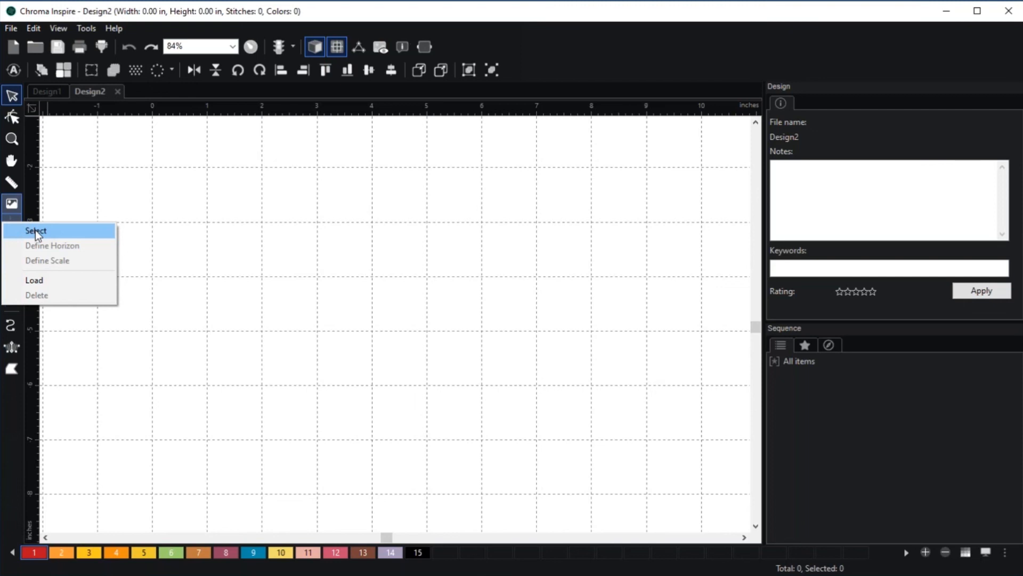
{"action": "left_click", "coordinate": [35, 230]}
{"action": "scroll", "coordinate": [222, 257], "scroll_direction": "down", "scroll_amount": 1}
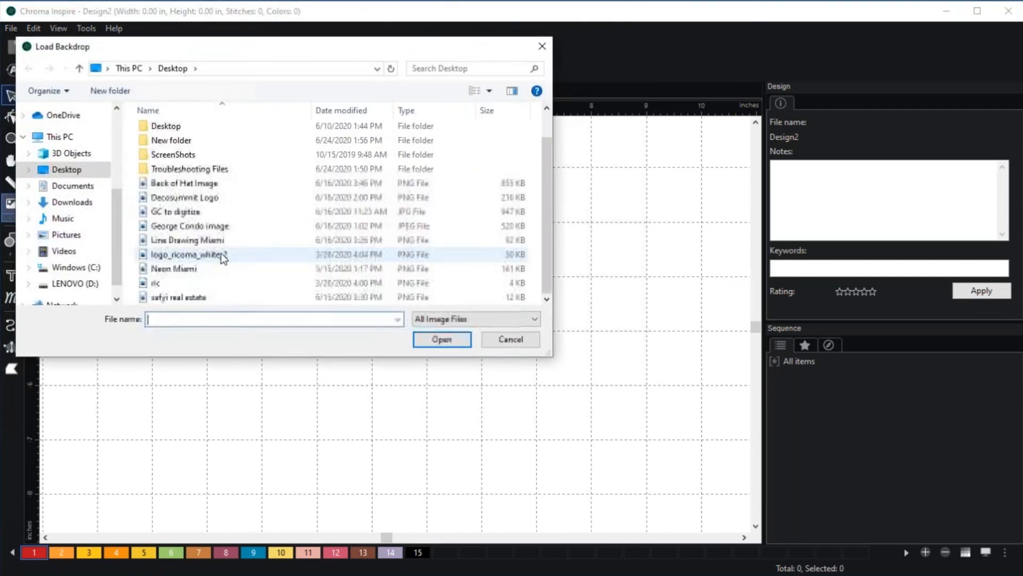
{"action": "left_click", "coordinate": [206, 298]}
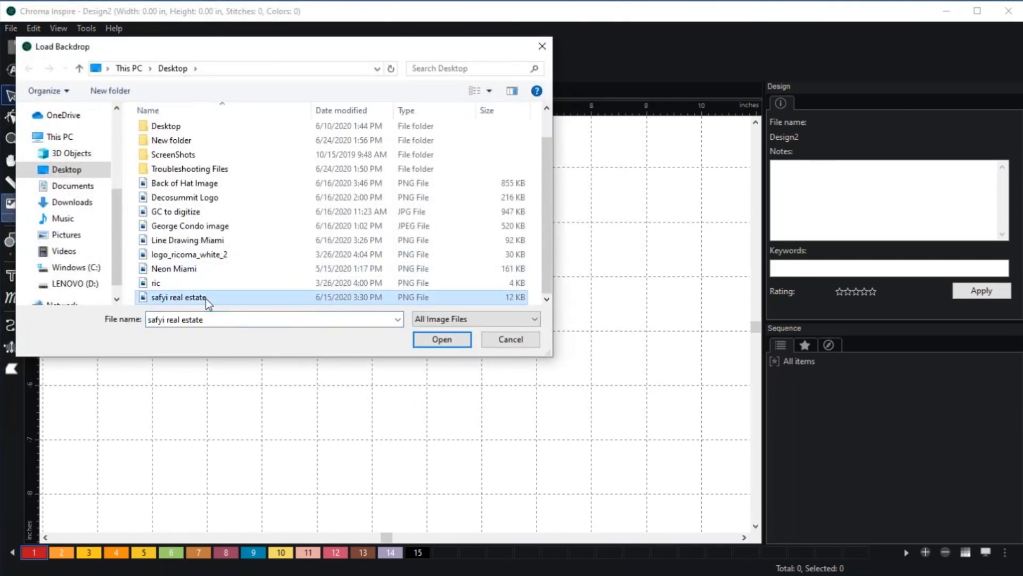
{"action": "left_click", "coordinate": [438, 341]}
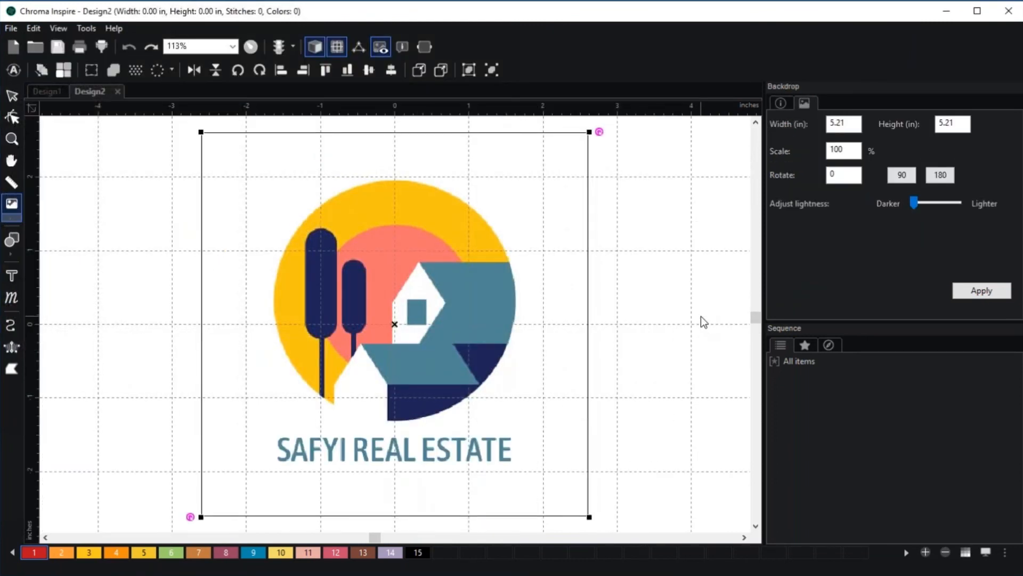
Shift the backdrop image slightly down and to the right, and set its width to 5 in
{"action": "scroll", "coordinate": [652, 312], "scroll_direction": "down", "scroll_amount": 1}
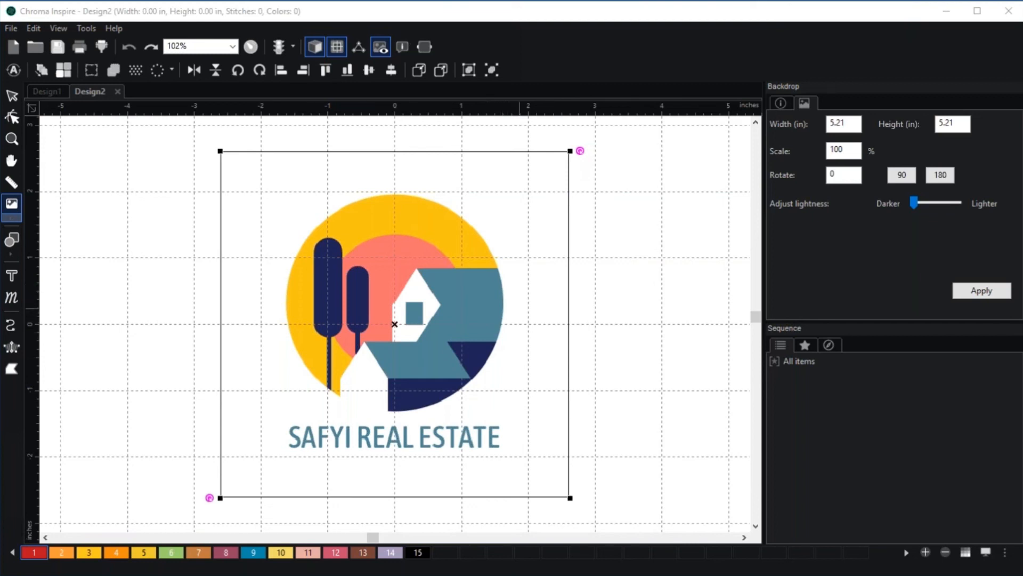
{"action": "mouse_move", "coordinate": [477, 299]}
{"action": "left_mouse_down"}
{"action": "mouse_move", "coordinate": [509, 299]}
{"action": "mouse_move", "coordinate": [512, 321]}
{"action": "left_mouse_up"}
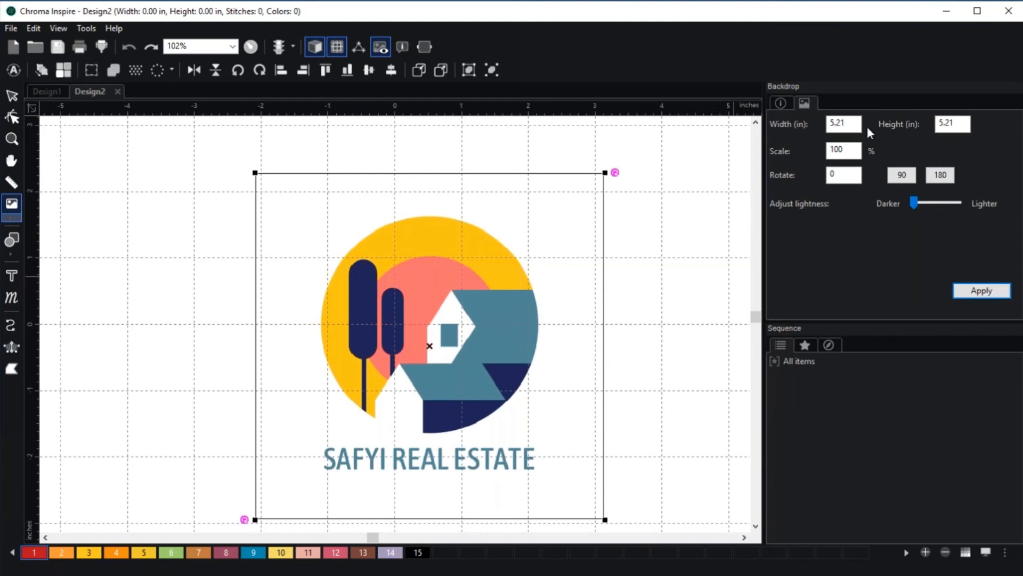
{"action": "left_click_drag", "start_coordinate": [856, 123], "coordinate": [824, 124]}
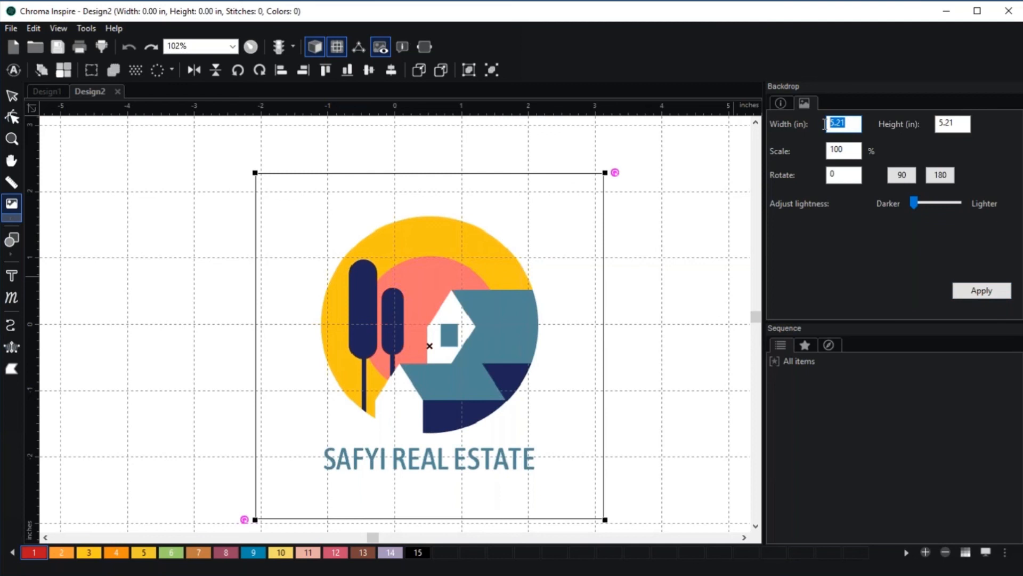
{"action": "type", "text": "5"}
{"action": "left_click", "coordinate": [986, 291]}
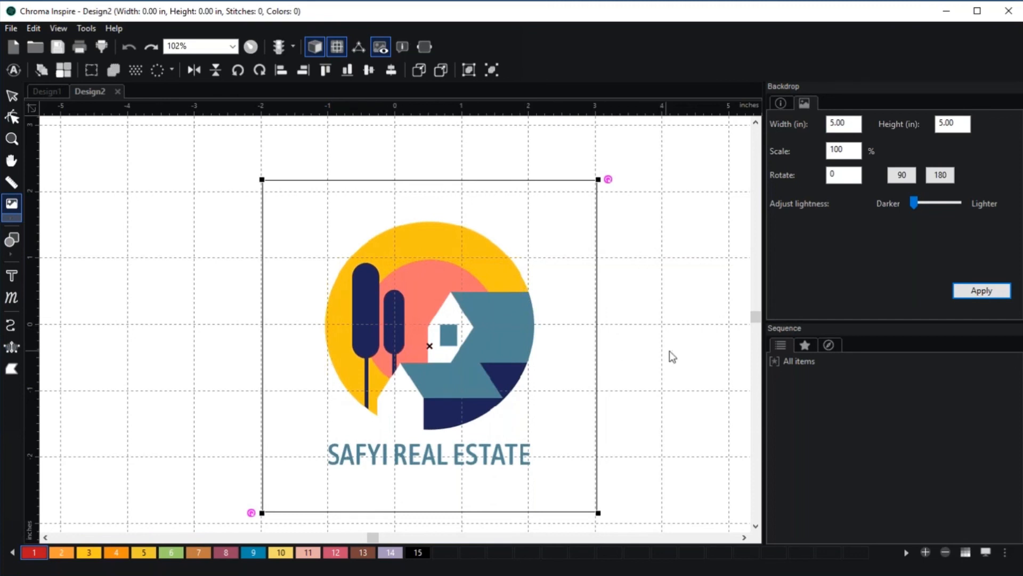
Start a complex fill and place its first outline points along the yellow ring's outer edge, beginning at the lower tip beside the white house
{"action": "left_click", "coordinate": [13, 372]}
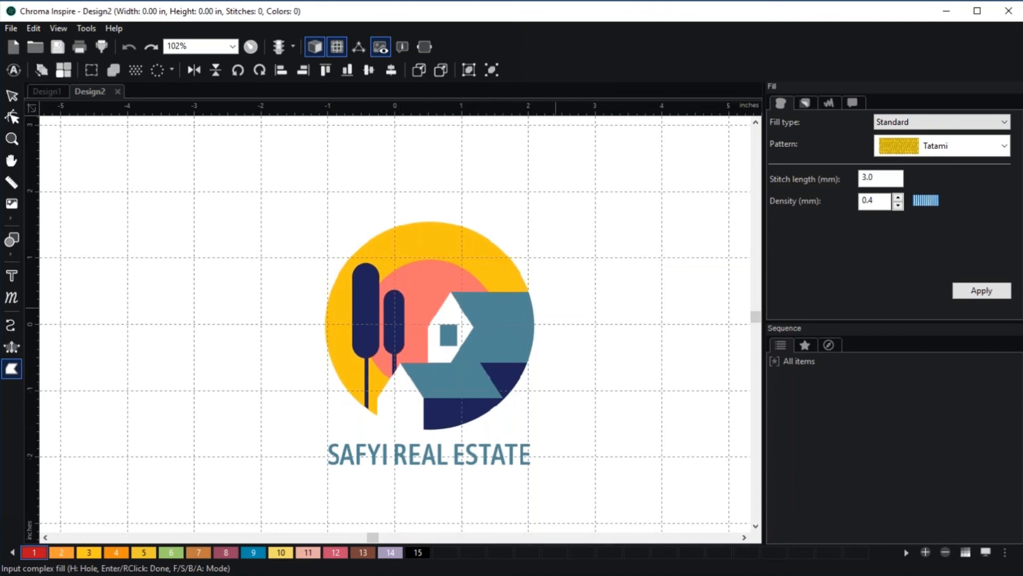
{"action": "key", "text": "space"}
{"action": "left_click_drag", "start_coordinate": [580, 292], "coordinate": [489, 232]}
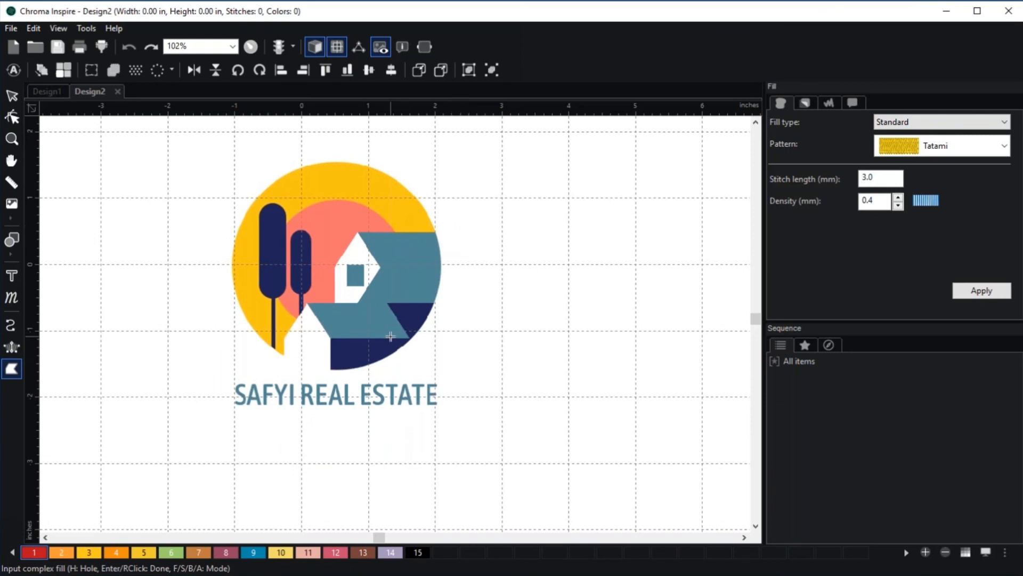
{"action": "scroll", "coordinate": [390, 336], "scroll_direction": "up", "scroll_amount": 2}
{"action": "left_click_drag", "start_coordinate": [437, 219], "coordinate": [498, 288]}
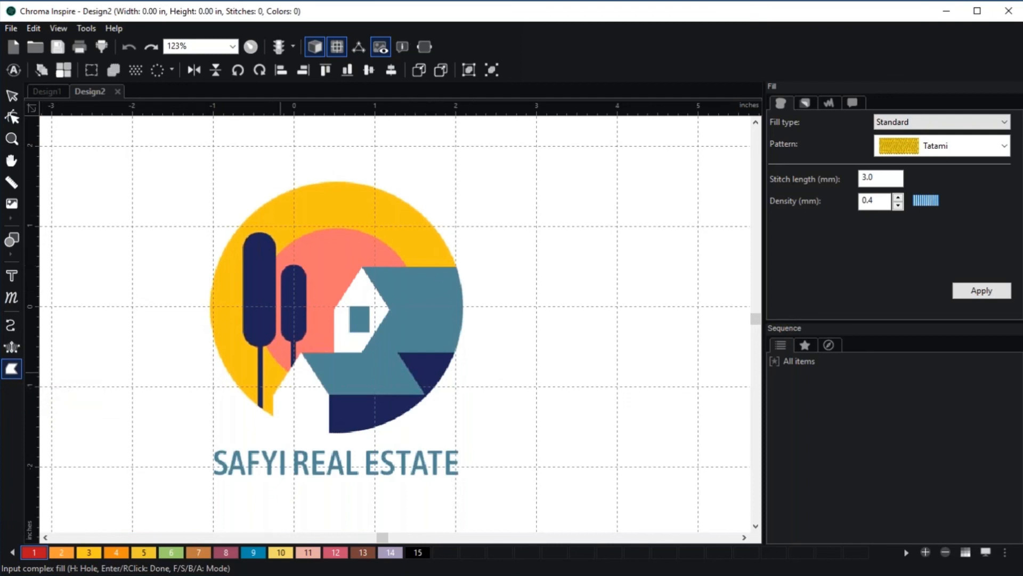
{"action": "scroll", "coordinate": [458, 269], "scroll_direction": "up", "scroll_amount": 1}
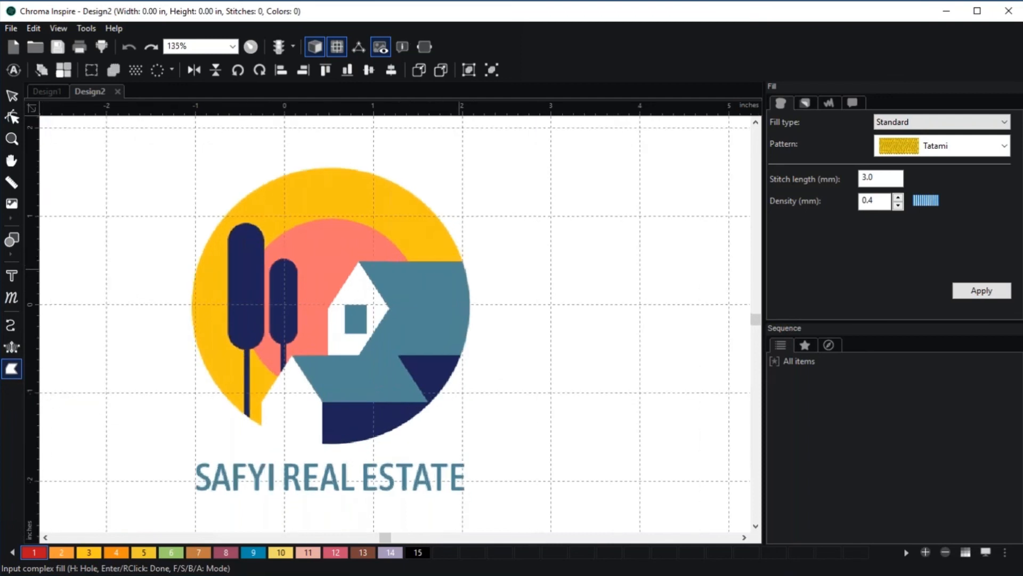
{"action": "scroll", "coordinate": [460, 269], "scroll_direction": "up", "scroll_amount": 1}
{"action": "scroll", "coordinate": [462, 269], "scroll_direction": "up", "scroll_amount": 1}
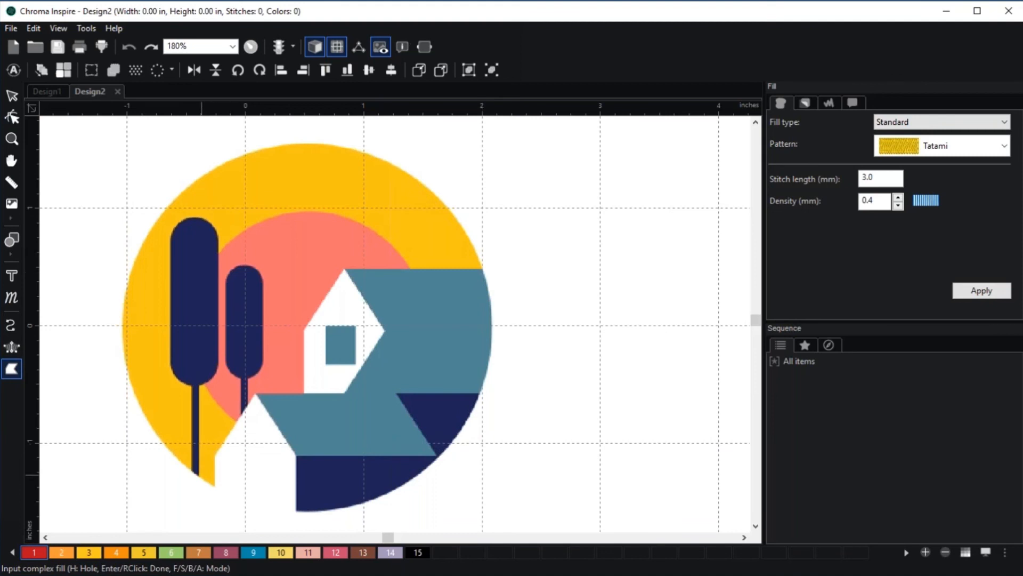
{"action": "key", "text": "space"}
{"action": "left_click_drag", "start_coordinate": [233, 439], "coordinate": [333, 421]}
{"action": "key", "text": "space"}
{"action": "scroll", "coordinate": [315, 463], "scroll_direction": "up", "scroll_amount": 2}
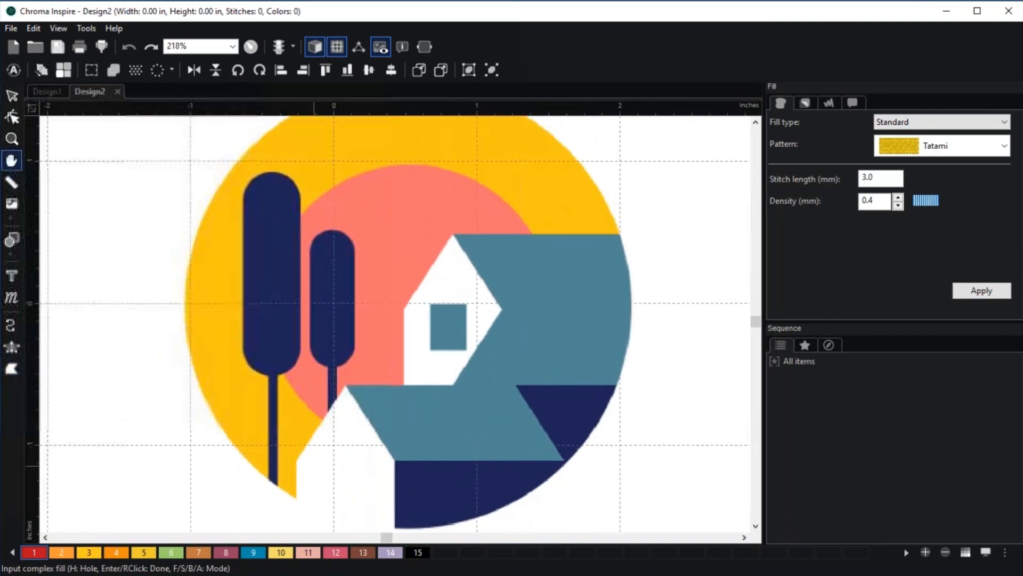
{"action": "scroll", "coordinate": [320, 457], "scroll_direction": "up", "scroll_amount": 3}
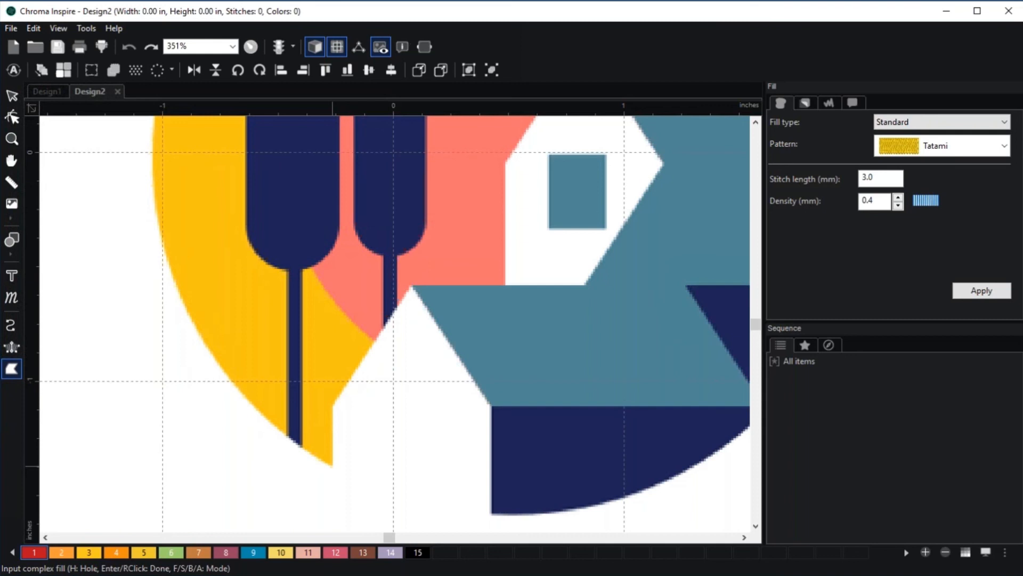
{"action": "left_click", "coordinate": [333, 466]}
{"action": "left_click", "coordinate": [305, 447]}
{"action": "left_click", "coordinate": [271, 422]}
{"action": "left_click", "coordinate": [240, 391]}
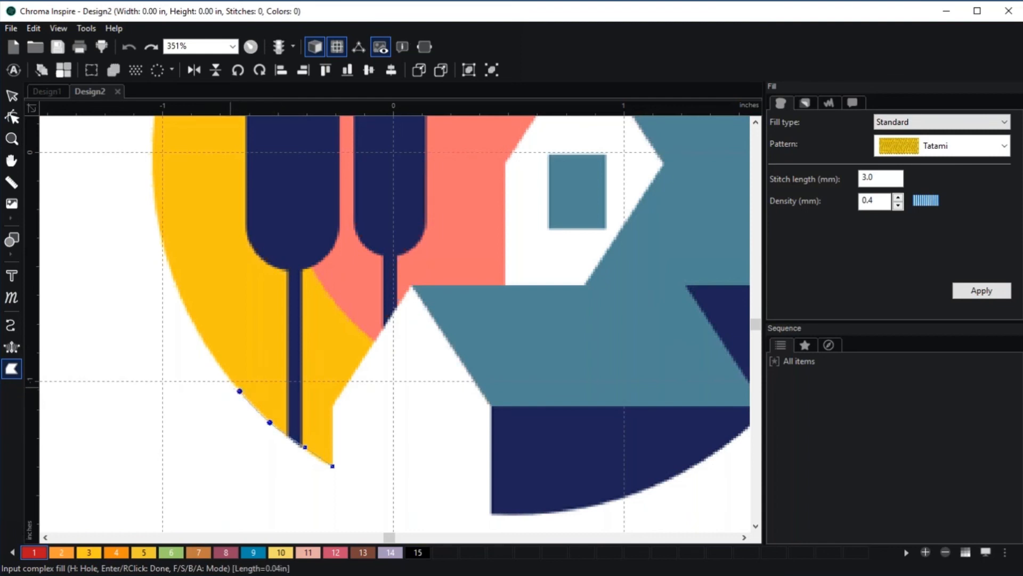
Continue the fill outline with curve points up the yellow ring's left outer edge to about mid-height
{"action": "left_click", "coordinate": [215, 357]}
{"action": "left_click", "coordinate": [188, 313]}
{"action": "left_click", "coordinate": [171, 272]}
{"action": "left_click", "coordinate": [160, 224]}
{"action": "left_click", "coordinate": [154, 178]}
{"action": "left_click", "coordinate": [152, 133]}
Extend the outline with curve points along the yellow ring's outer edge beside the upper half of the tall tree
{"action": "key", "text": "space"}
{"action": "left_click_drag", "start_coordinate": [179, 135], "coordinate": [192, 402]}
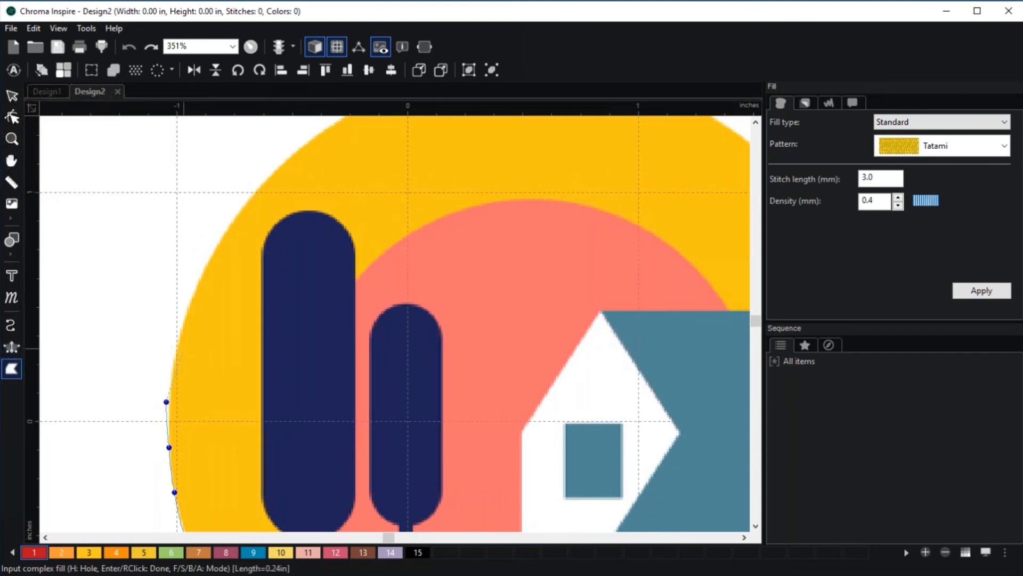
{"action": "left_click", "coordinate": [181, 325]}
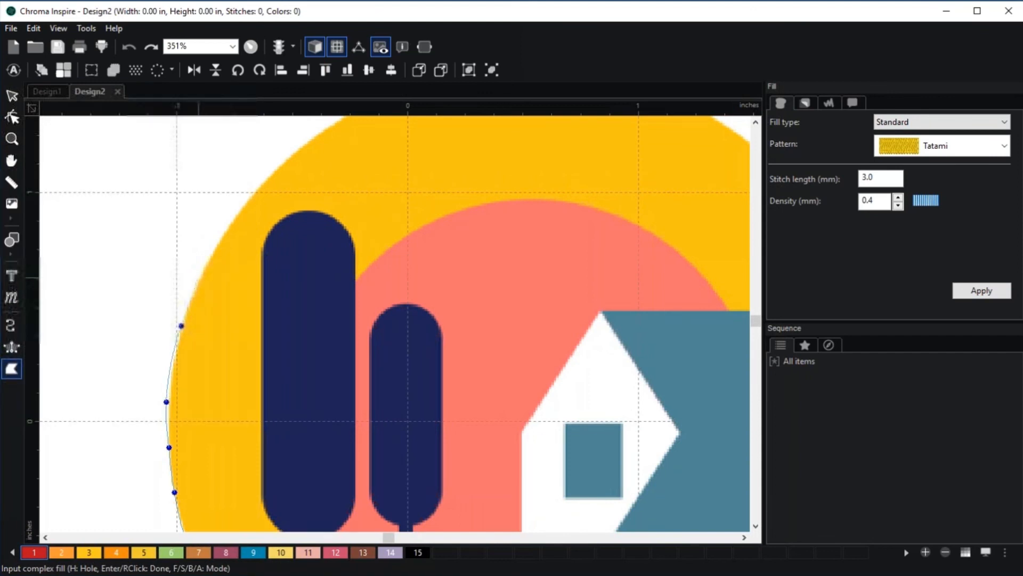
{"action": "left_click", "coordinate": [202, 273]}
{"action": "left_click", "coordinate": [241, 210]}
Trace the outline over the top of the yellow ring with curve points, from above the tall tree to the upper right
{"action": "key", "text": "space"}
{"action": "left_click_drag", "start_coordinate": [264, 221], "coordinate": [221, 352]}
{"action": "left_click", "coordinate": [270, 313]}
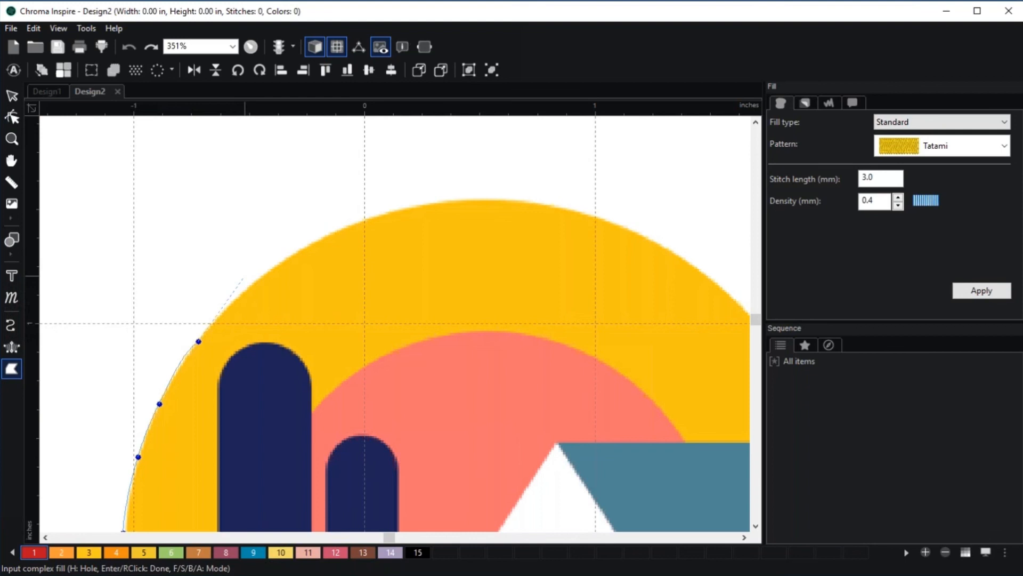
{"action": "left_click", "coordinate": [245, 276]}
{"action": "left_click", "coordinate": [308, 246]}
{"action": "left_click", "coordinate": [361, 220]}
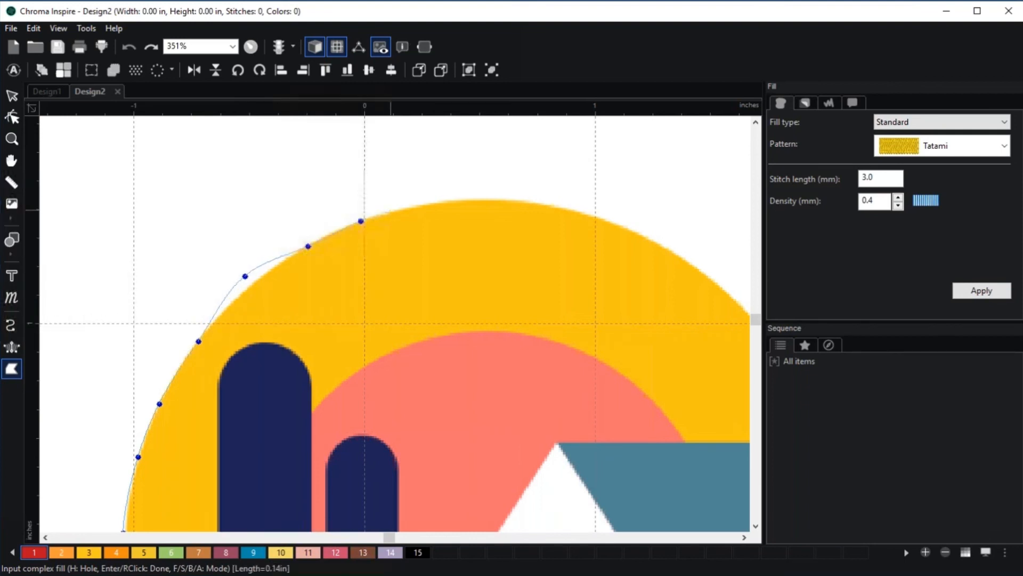
{"action": "left_click", "coordinate": [408, 207]}
{"action": "left_click", "coordinate": [461, 200]}
{"action": "left_click", "coordinate": [519, 201]}
{"action": "left_click", "coordinate": [586, 214]}
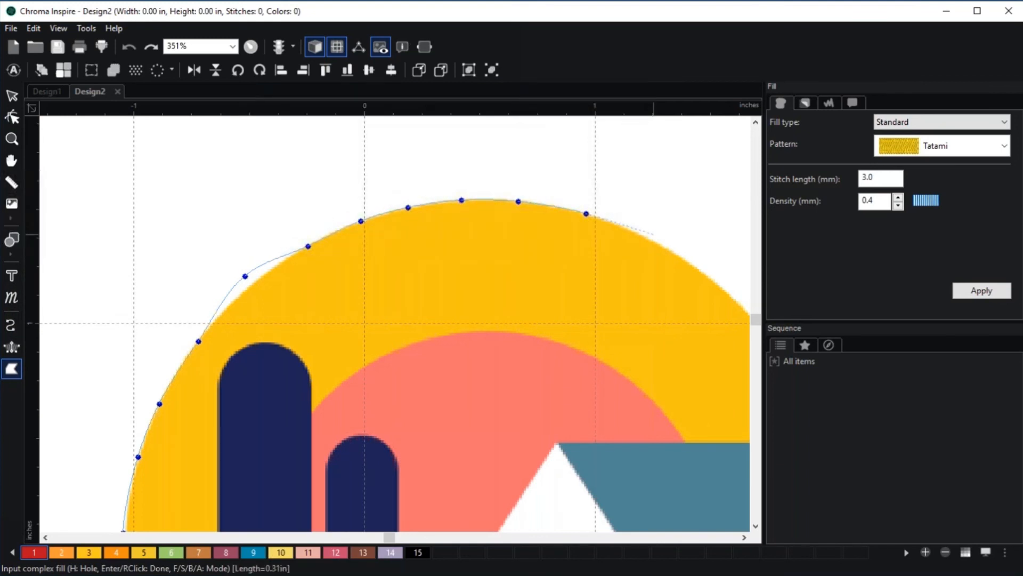
{"action": "left_click", "coordinate": [654, 239]}
Trace the yellow ring's right outer edge with curve points and place a corner slightly inside the teal roof's top edge
{"action": "key", "text": "space"}
{"action": "left_click_drag", "start_coordinate": [673, 280], "coordinate": [508, 211]}
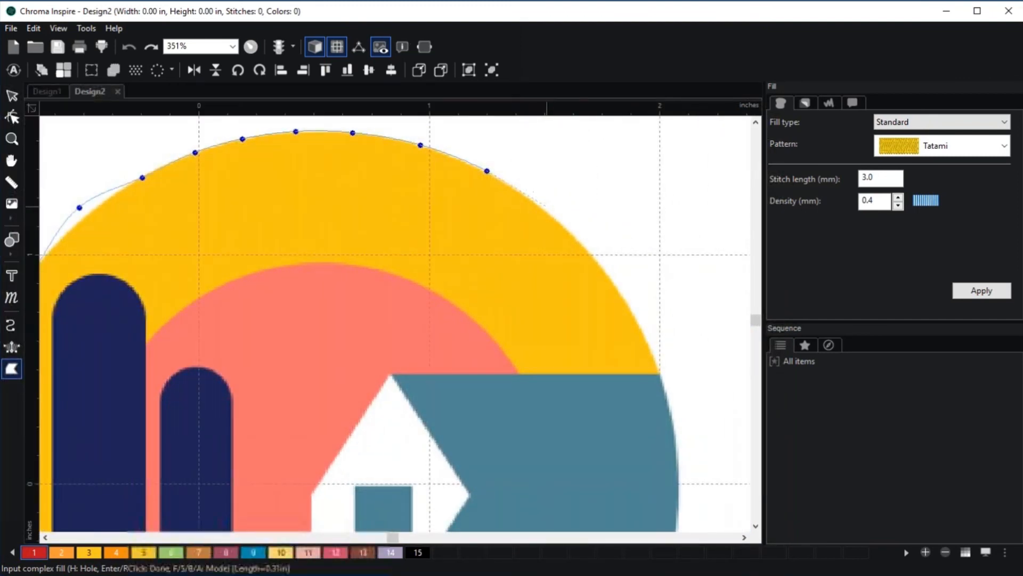
{"action": "left_click", "coordinate": [545, 211]}
{"action": "left_click", "coordinate": [581, 244]}
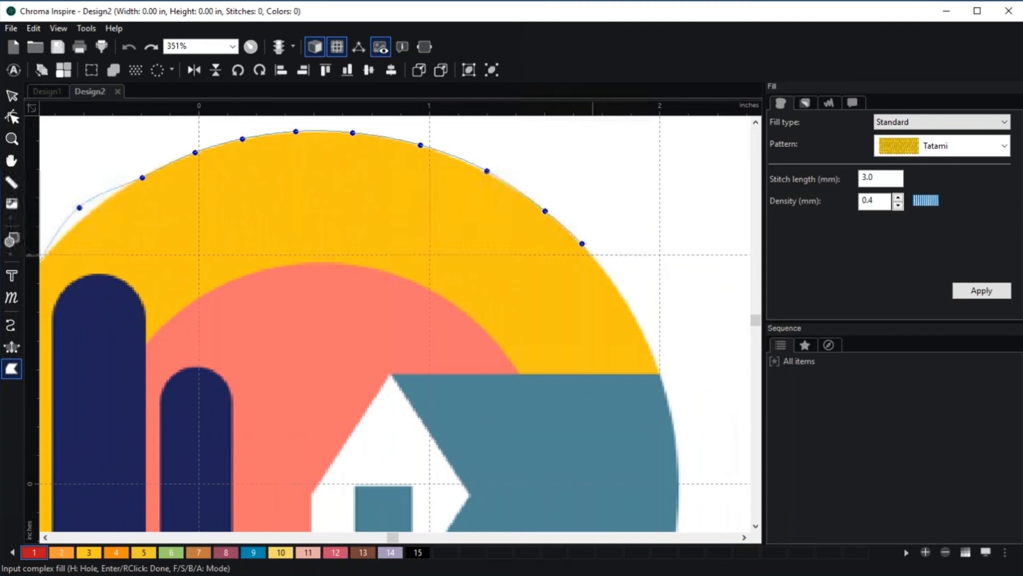
{"action": "left_click", "coordinate": [614, 283]}
{"action": "left_click", "coordinate": [642, 330]}
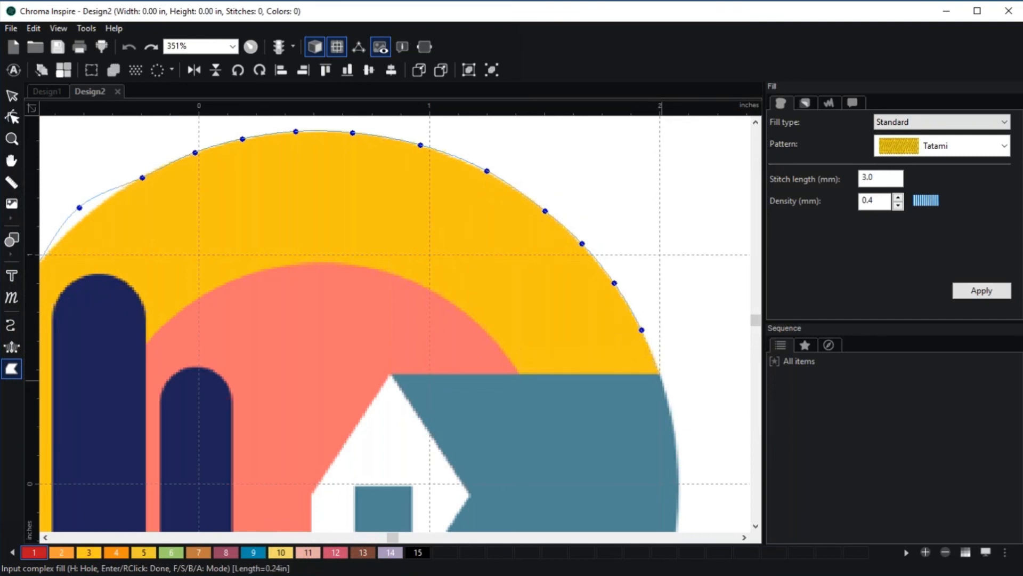
{"action": "left_click", "coordinate": [662, 380]}
Run the outline straight along the teal roof to the pink sun and follow the sun's upper arc toward the tall tree
{"action": "left_click", "coordinate": [522, 380]}
{"action": "left_click", "coordinate": [507, 353]}
{"action": "left_click", "coordinate": [480, 323]}
{"action": "left_click", "coordinate": [442, 296]}
{"action": "left_click", "coordinate": [349, 263]}
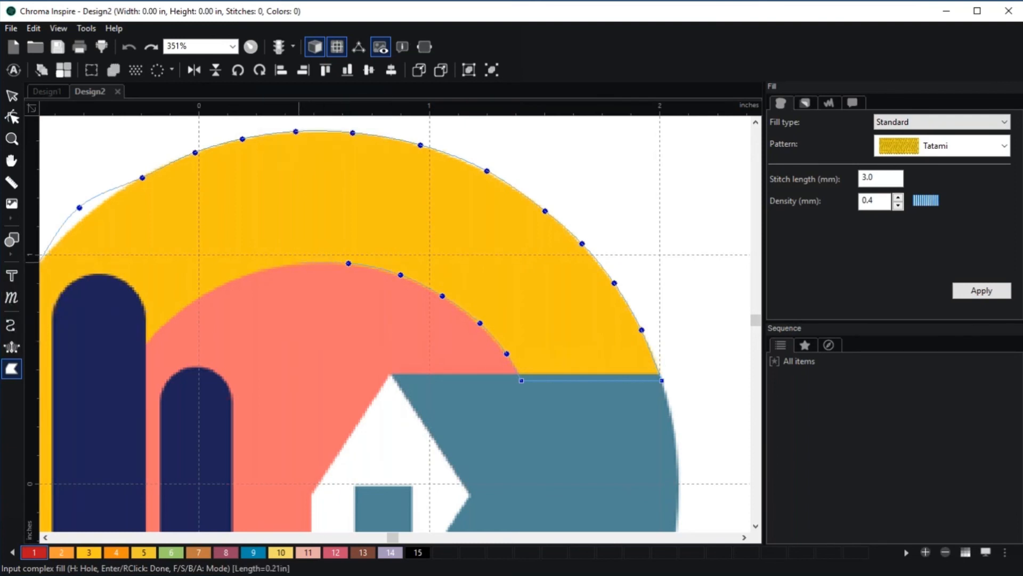
{"action": "left_click", "coordinate": [299, 263]}
{"action": "left_click", "coordinate": [248, 272]}
{"action": "left_click", "coordinate": [169, 319]}
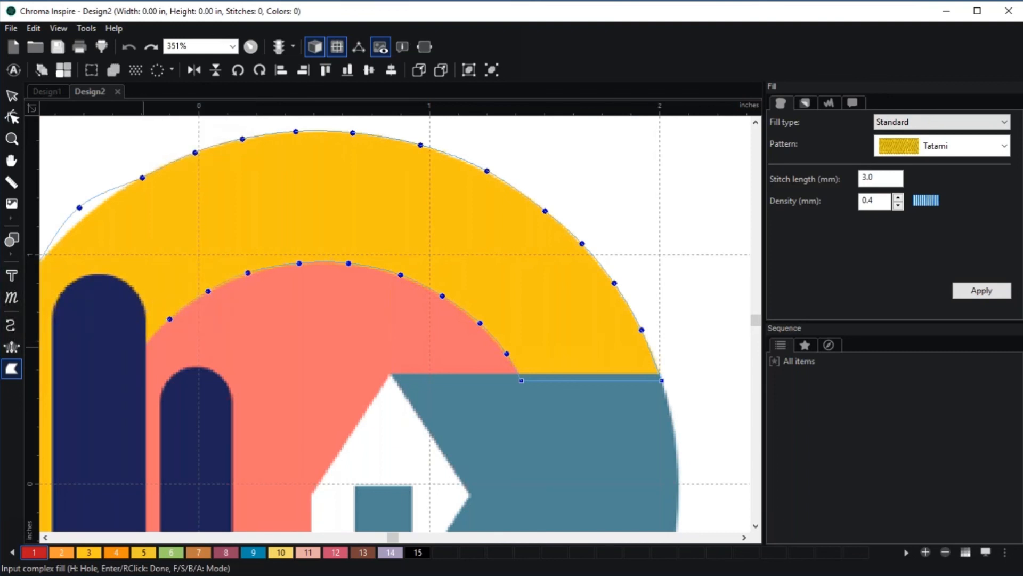
Carry the outline straight across the tall tree, follow the pink sun's lower edge to the white house, and generate the complex fill
{"action": "key", "text": "space"}
{"action": "left_click_drag", "start_coordinate": [134, 346], "coordinate": [358, 218]}
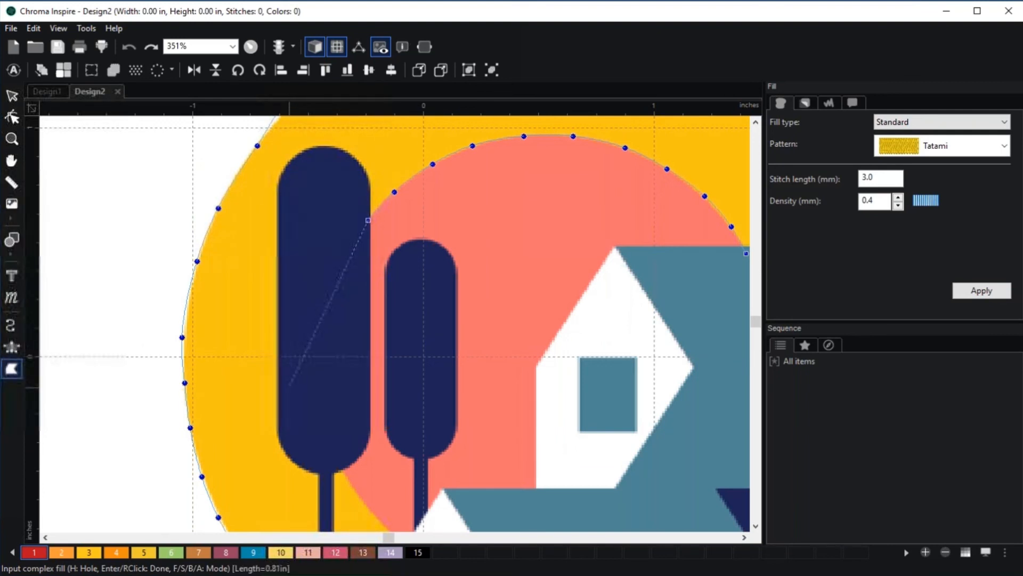
{"action": "key", "text": "space"}
{"action": "left_click_drag", "start_coordinate": [326, 385], "coordinate": [293, 344]}
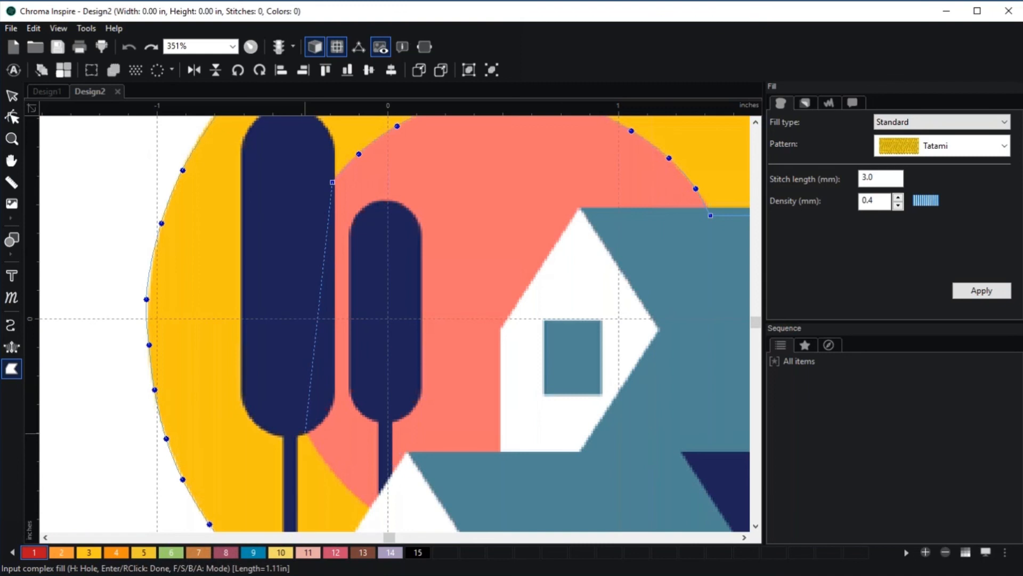
{"action": "left_click", "coordinate": [305, 432]}
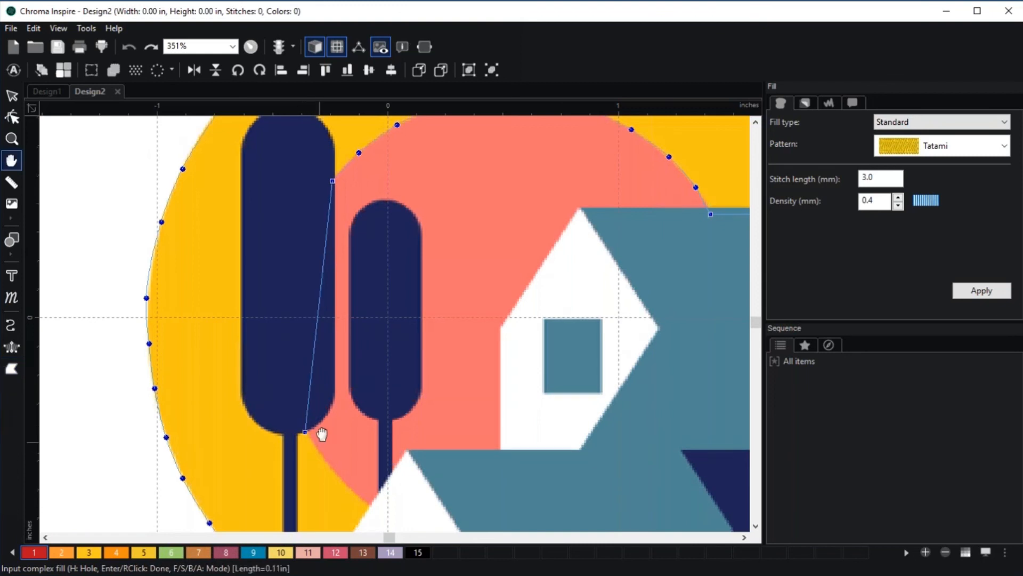
{"action": "left_click_drag", "start_coordinate": [320, 429], "coordinate": [297, 310]}
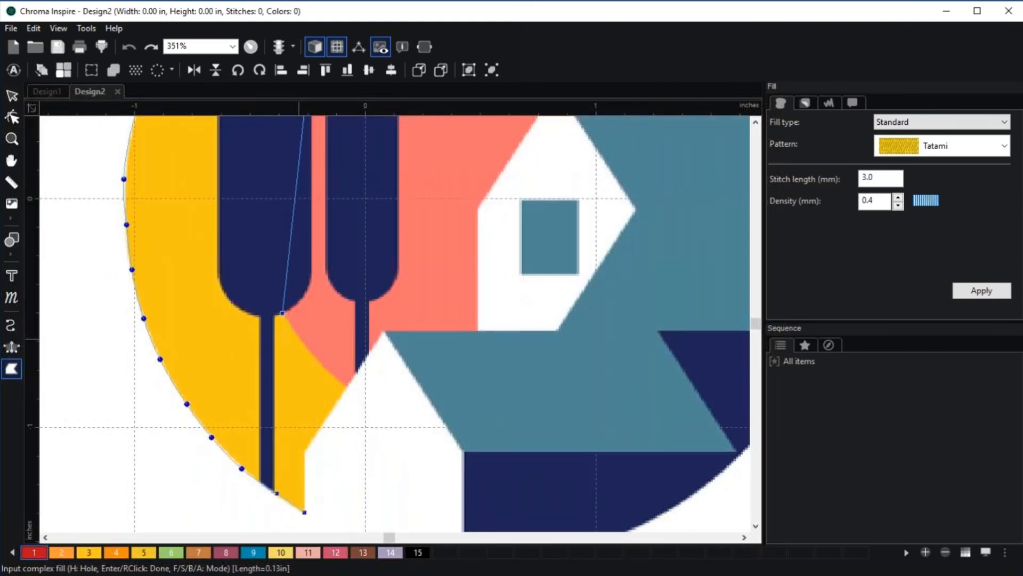
{"action": "left_click", "coordinate": [299, 340]}
{"action": "left_click", "coordinate": [322, 362]}
{"action": "left_click", "coordinate": [347, 387]}
{"action": "key", "text": "Return"}
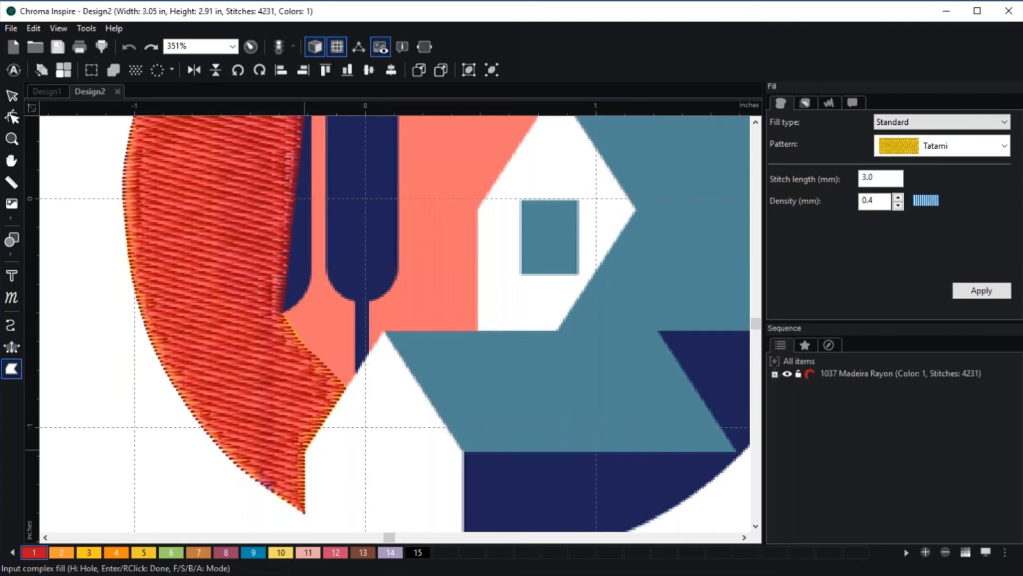
Select the ring fill and turn off the 3D stitch view so the backdrop shows through the stitches
{"action": "scroll", "coordinate": [307, 447], "scroll_direction": "down", "scroll_amount": 4}
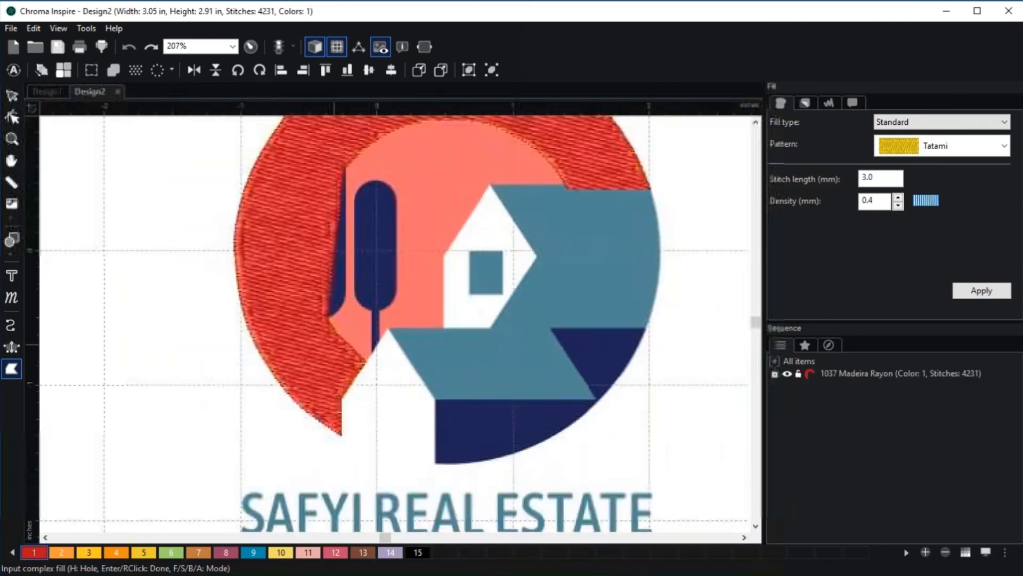
{"action": "left_click_drag", "start_coordinate": [401, 256], "coordinate": [379, 276]}
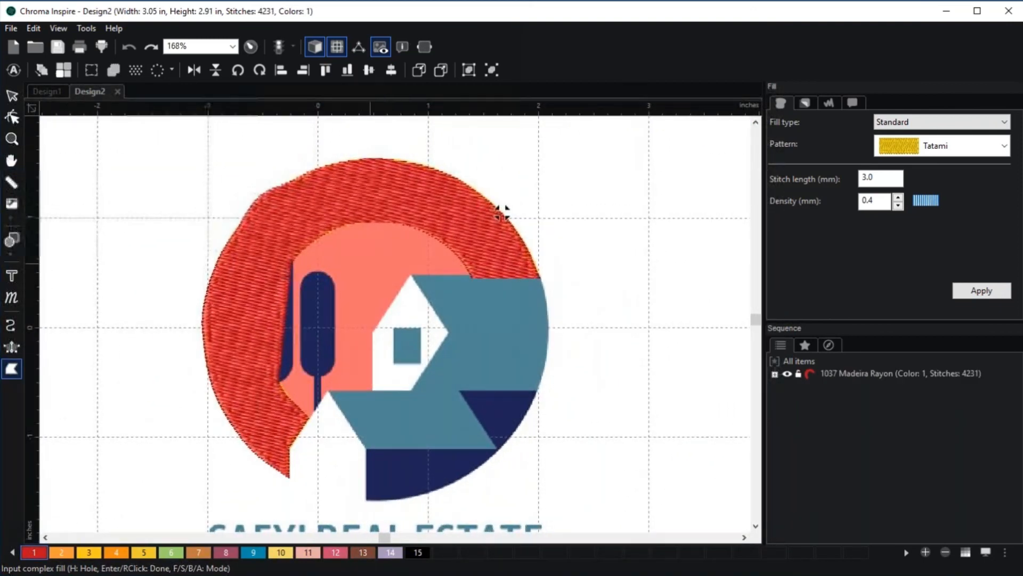
{"action": "left_click", "coordinate": [12, 97]}
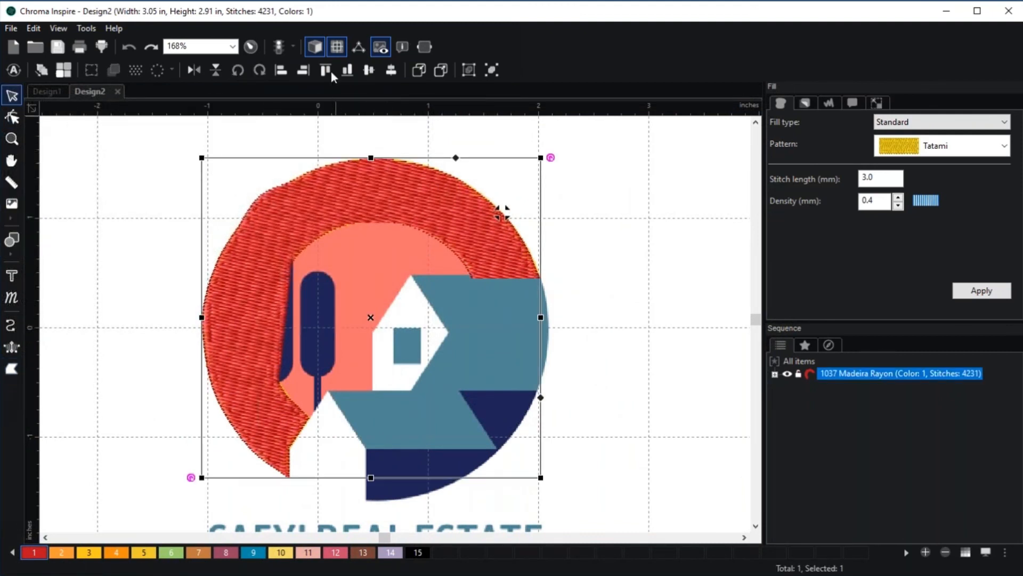
{"action": "left_click", "coordinate": [316, 48]}
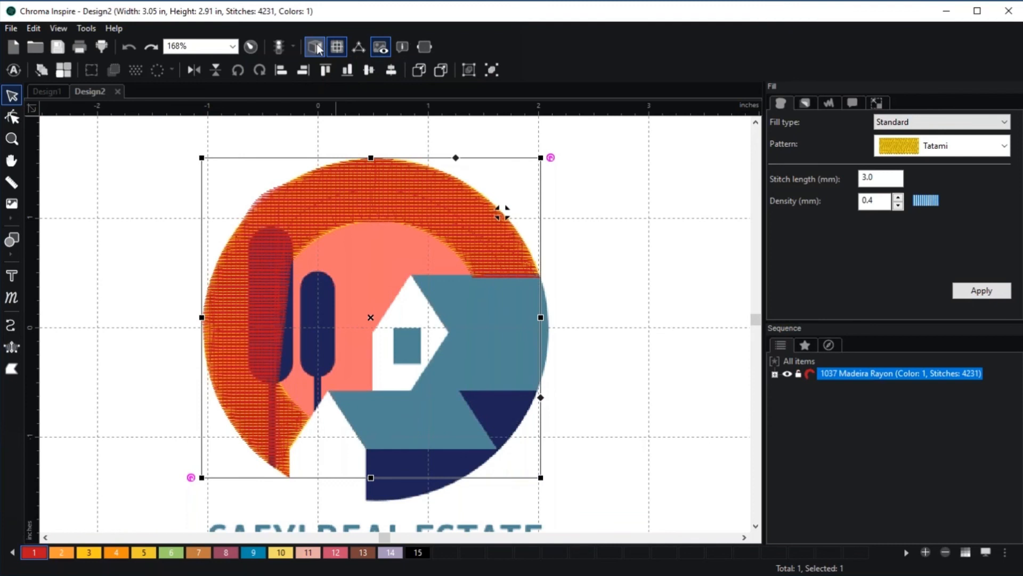
{"action": "left_click", "coordinate": [315, 47]}
{"action": "scroll", "coordinate": [392, 377], "scroll_direction": "up", "scroll_amount": 2}
{"action": "left_click", "coordinate": [11, 160]}
{"action": "left_click_drag", "start_coordinate": [298, 236], "coordinate": [414, 276]}
{"action": "left_click", "coordinate": [12, 96]}
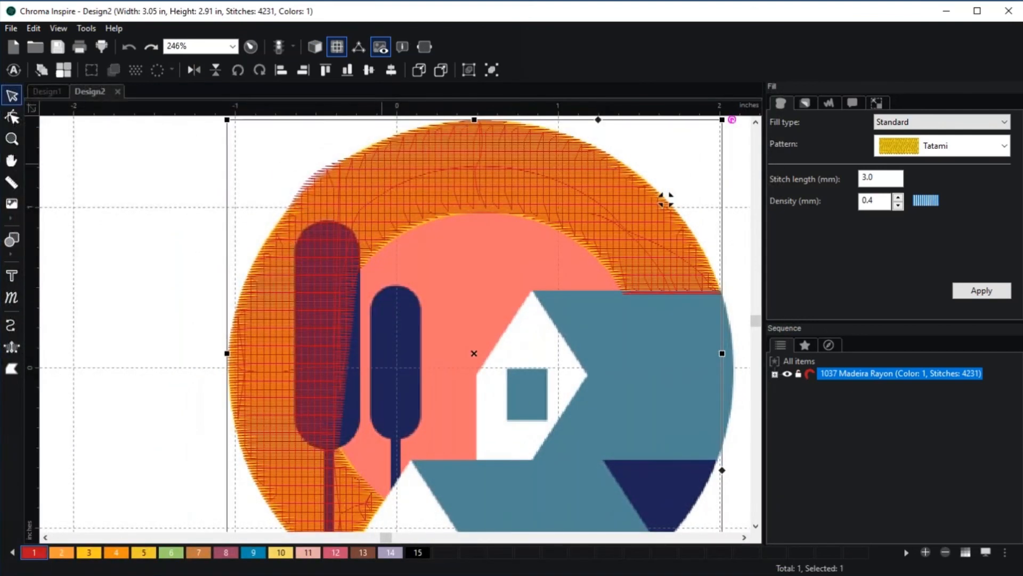
{"action": "key", "text": "space"}
{"action": "left_click_drag", "start_coordinate": [445, 322], "coordinate": [424, 323]}
{"action": "scroll", "coordinate": [412, 316], "scroll_direction": "down", "scroll_amount": 2}
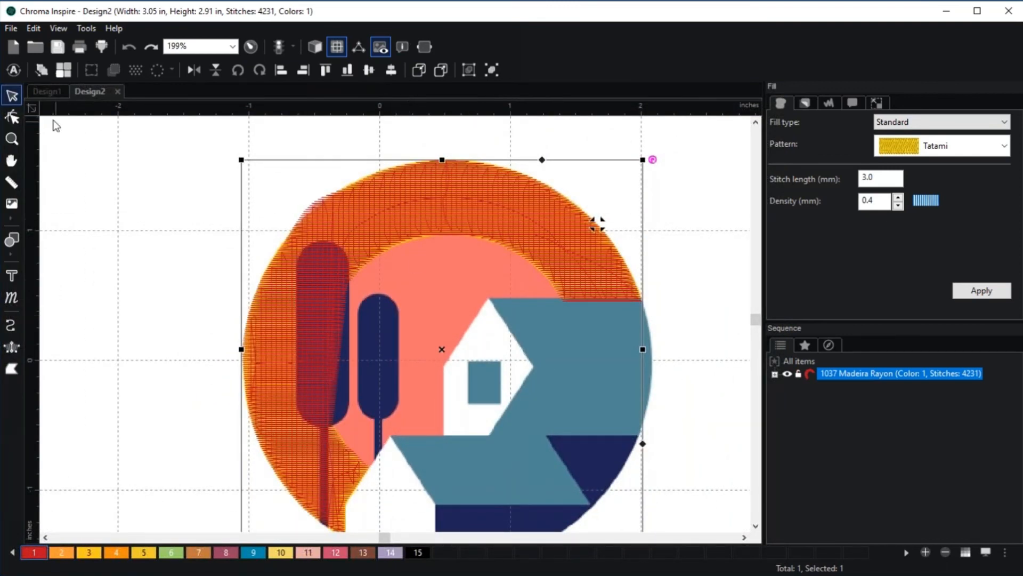
Edit the fill's outline by moving the bulging upper-left point inward onto the yellow ring's edge, and regenerate the stitches
{"action": "left_click", "coordinate": [14, 118]}
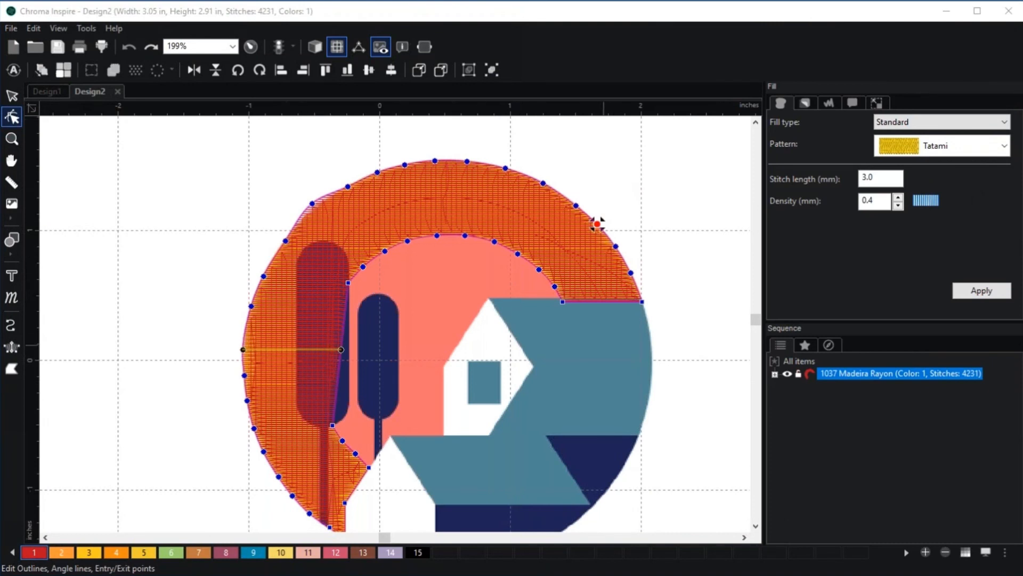
{"action": "scroll", "coordinate": [597, 224], "scroll_direction": "up", "scroll_amount": 2}
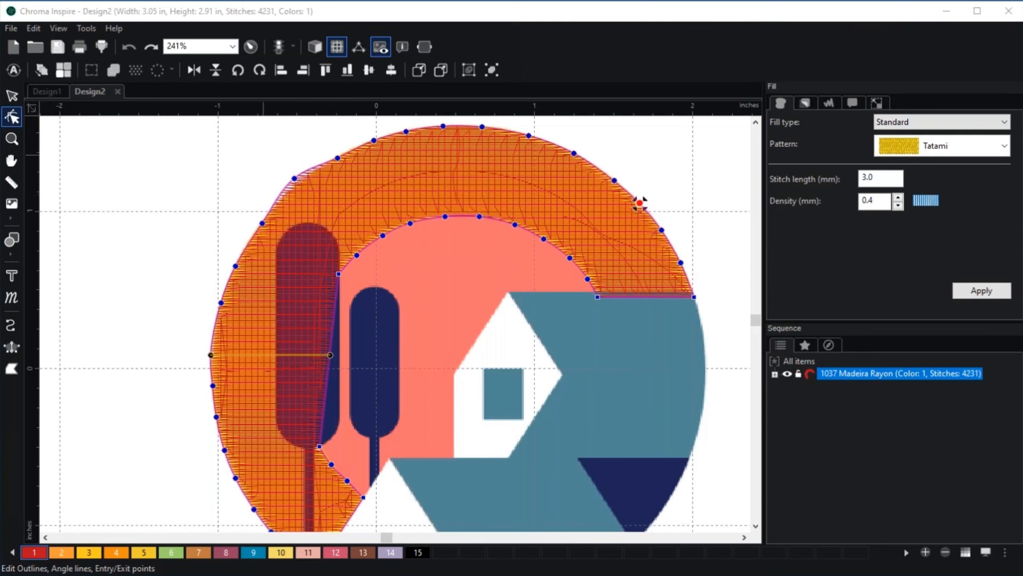
{"action": "scroll", "coordinate": [327, 201], "scroll_direction": "up", "scroll_amount": 3}
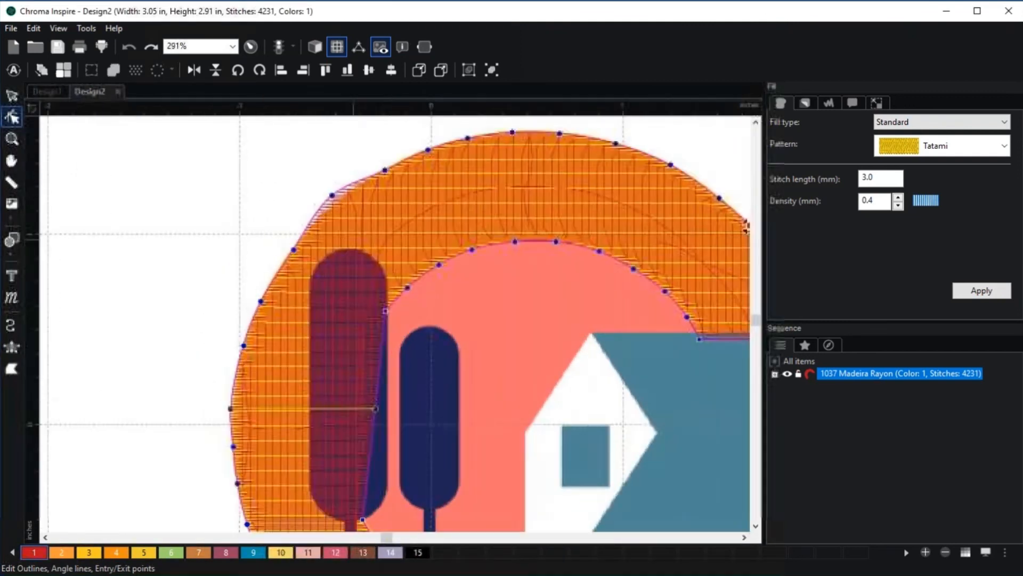
{"action": "key", "text": "space"}
{"action": "left_click_drag", "start_coordinate": [355, 194], "coordinate": [346, 243]}
{"action": "left_click", "coordinate": [311, 217]}
{"action": "left_click_drag", "start_coordinate": [312, 220], "coordinate": [315, 222]}
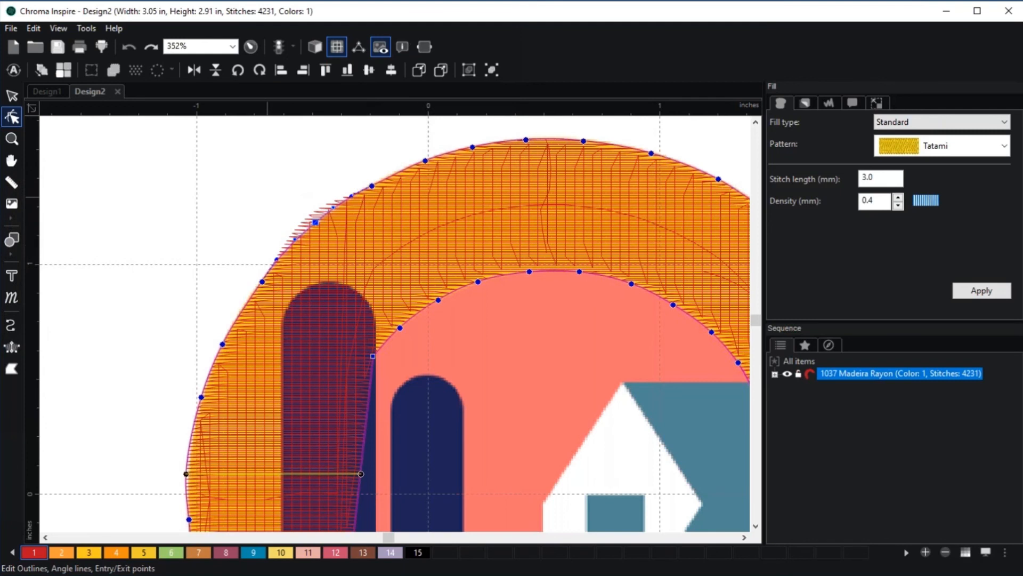
{"action": "left_click", "coordinate": [268, 195]}
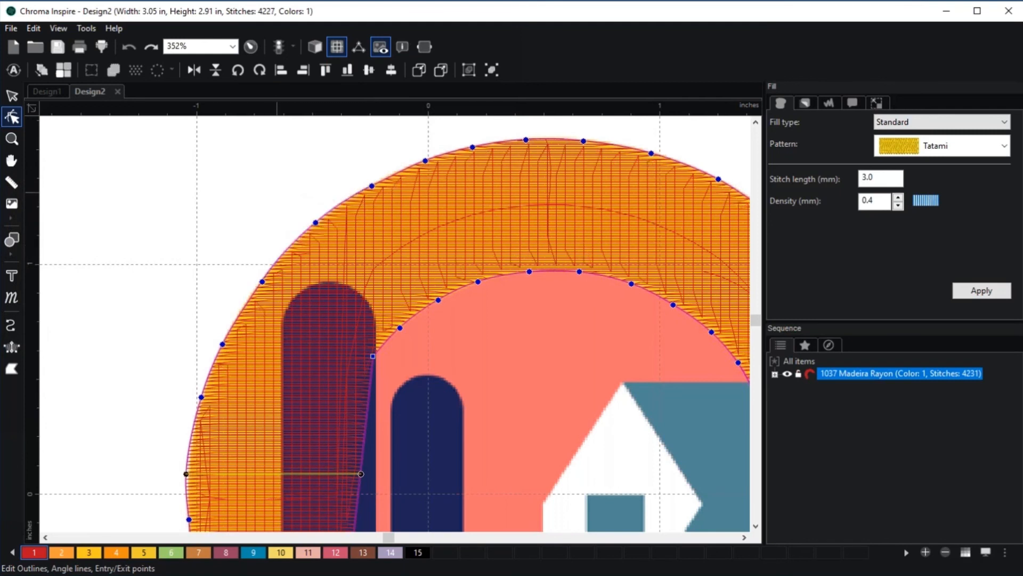
{"action": "left_click", "coordinate": [12, 160]}
{"action": "left_click_drag", "start_coordinate": [201, 246], "coordinate": [250, 156]}
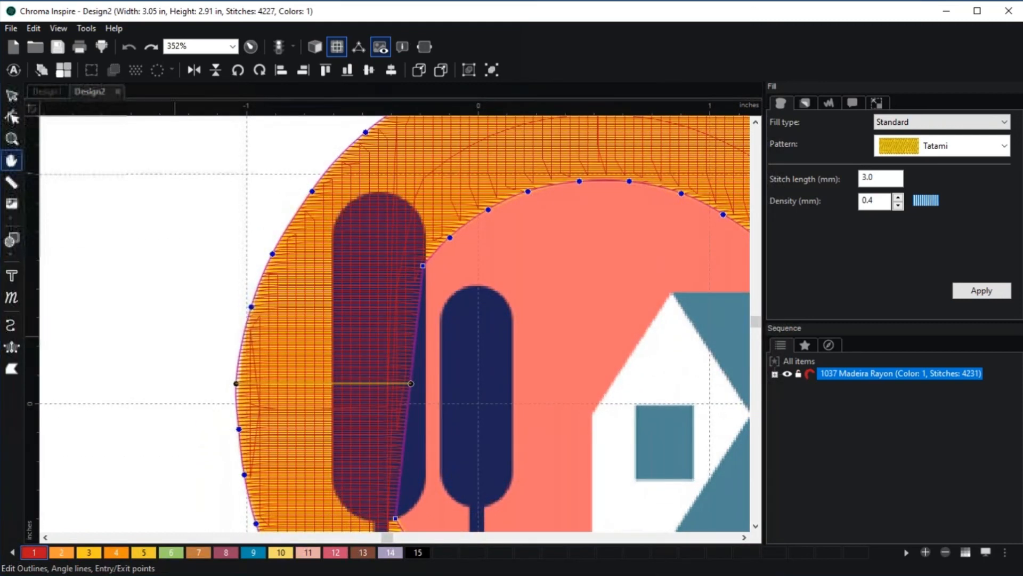
Tilt the ring fill's angle line by moving its outer end up the outer edge, nudge a left-edge outline point inward, and regenerate the stitches
{"action": "left_click_drag", "start_coordinate": [181, 342], "coordinate": [215, 270]}
{"action": "left_click", "coordinate": [12, 116]}
{"action": "left_click_drag", "start_coordinate": [269, 311], "coordinate": [284, 236]}
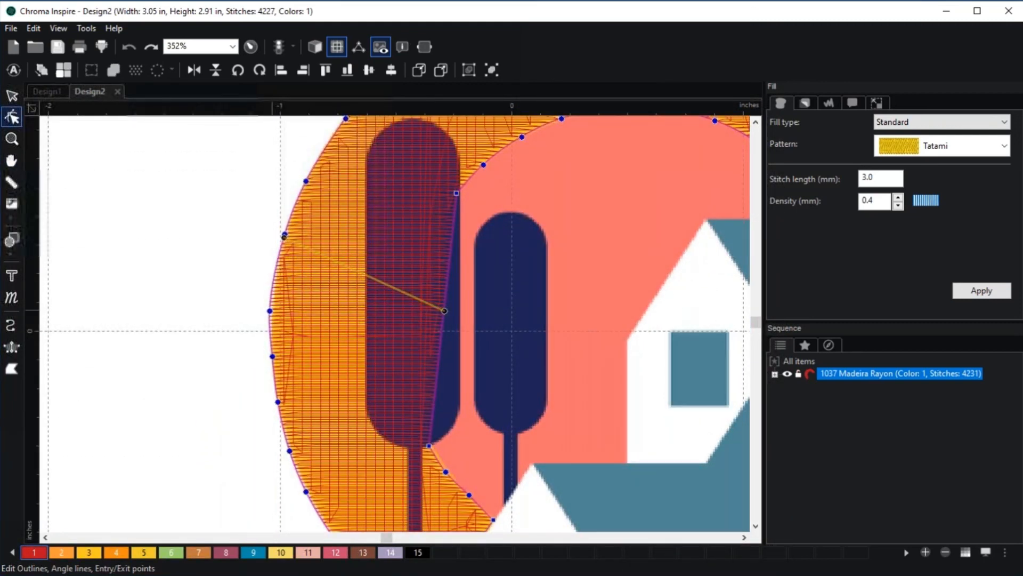
{"action": "left_click", "coordinate": [271, 309]}
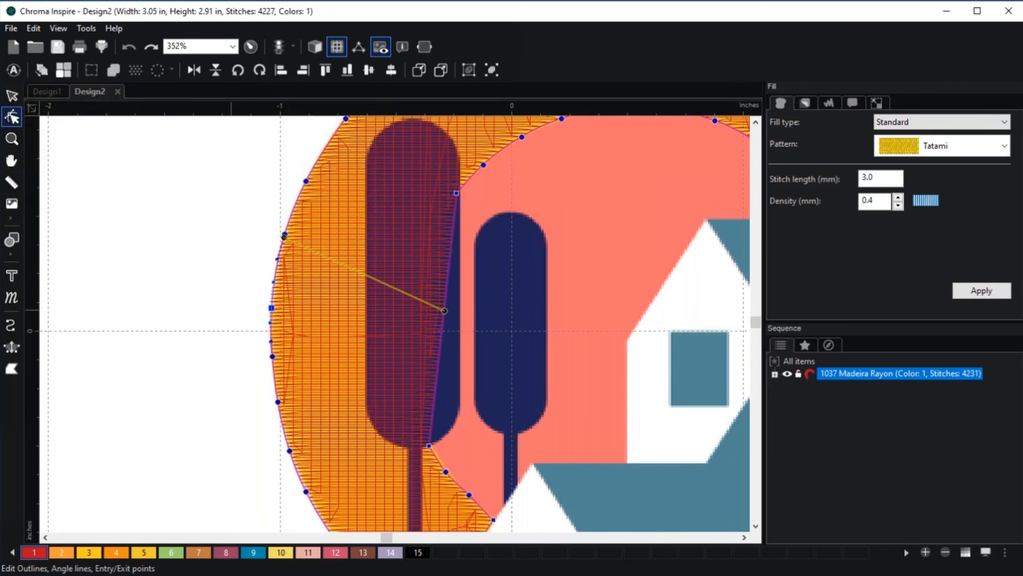
{"action": "key", "text": "Escape"}
{"action": "left_click", "coordinate": [309, 304]}
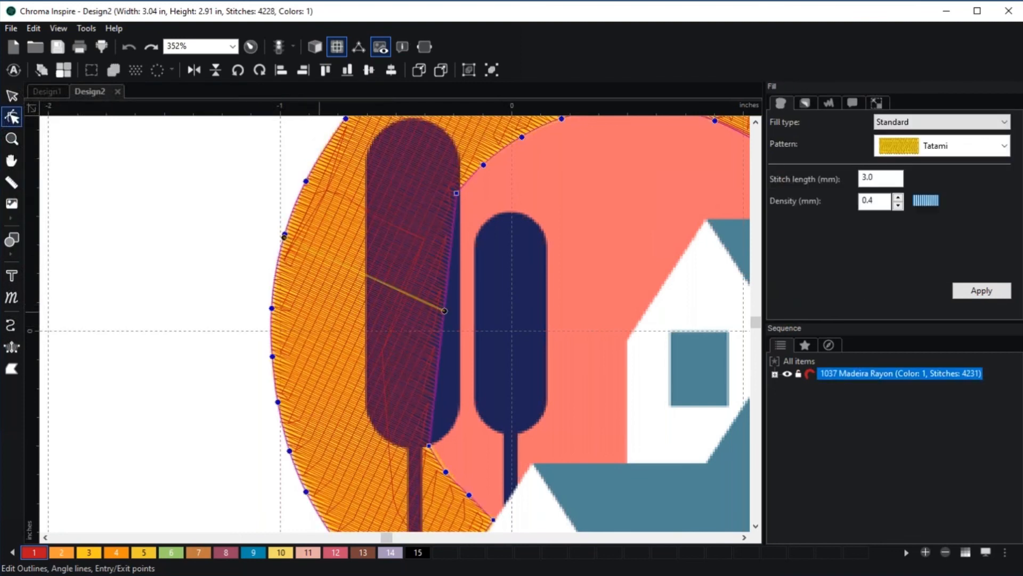
{"action": "scroll", "coordinate": [321, 307], "scroll_direction": "down", "scroll_amount": 4}
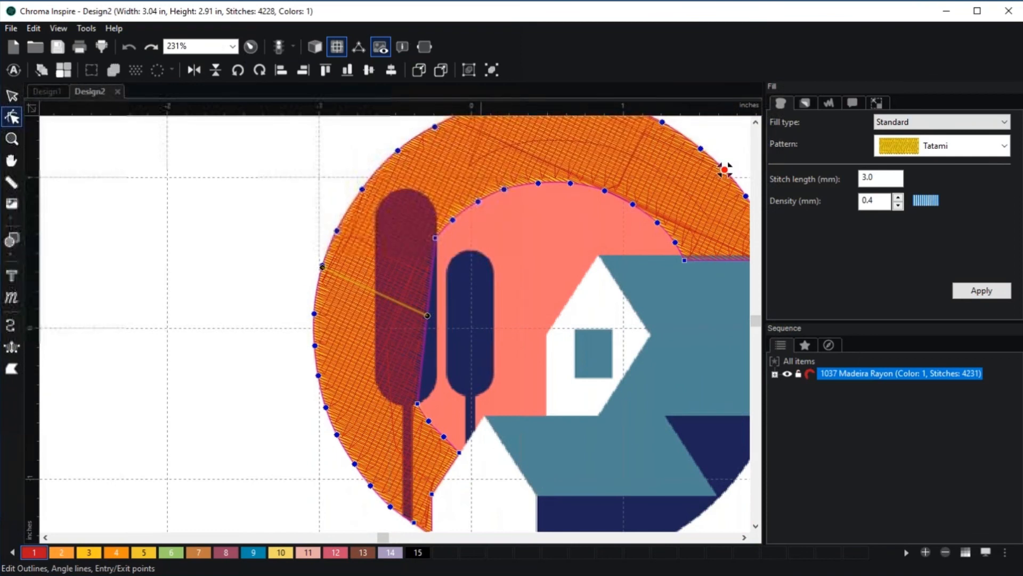
{"action": "scroll", "coordinate": [725, 170], "scroll_direction": "down", "scroll_amount": 1}
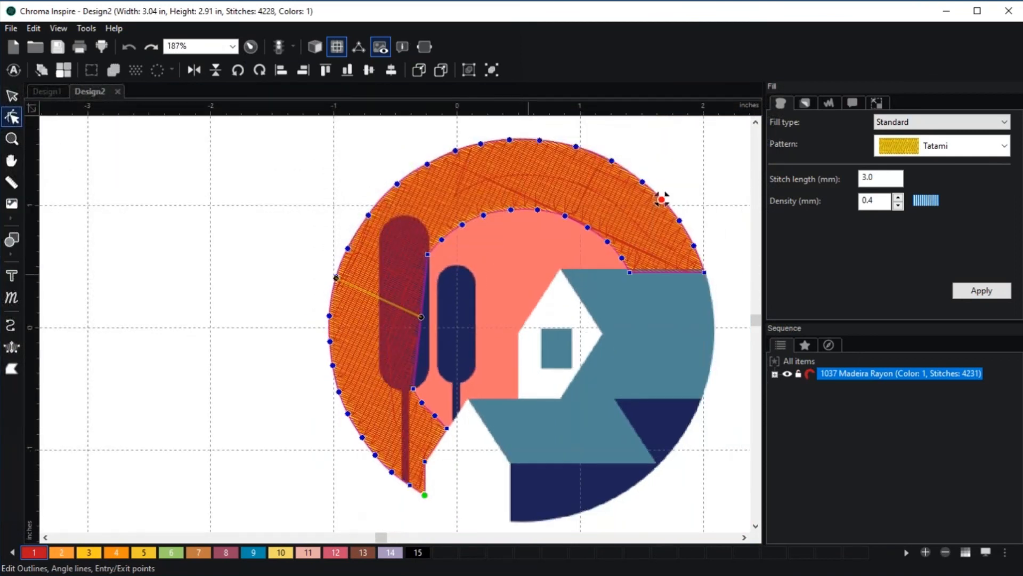
Raise the angle line's inner end, bend the straight outline across the tall tree into a curve bulging toward its left side, and regenerate the stitches
{"action": "key", "text": "space"}
{"action": "left_click_drag", "start_coordinate": [532, 252], "coordinate": [444, 265]}
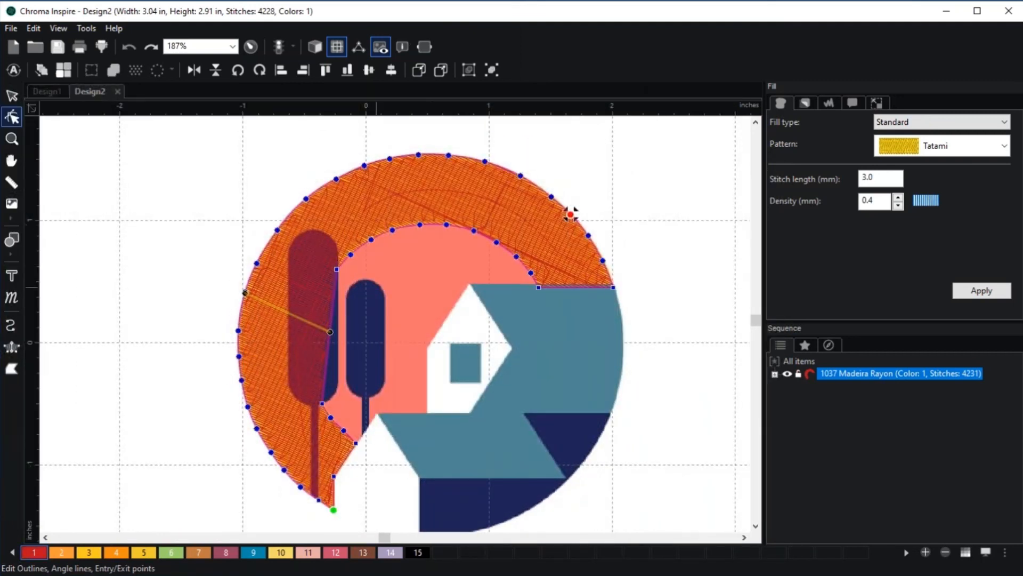
{"action": "left_click_drag", "start_coordinate": [329, 332], "coordinate": [335, 279]}
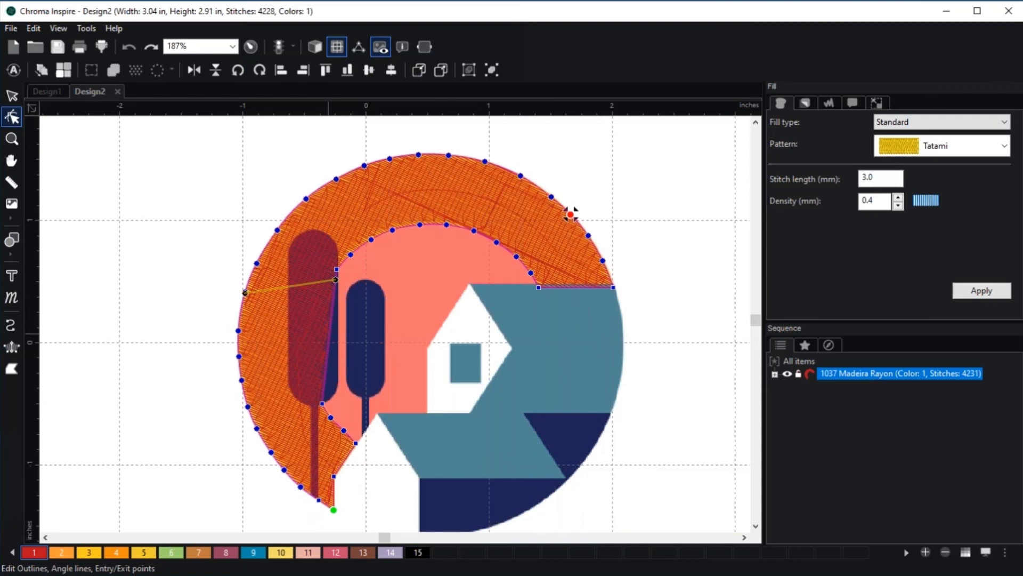
{"action": "left_click_drag", "start_coordinate": [329, 341], "coordinate": [298, 330]}
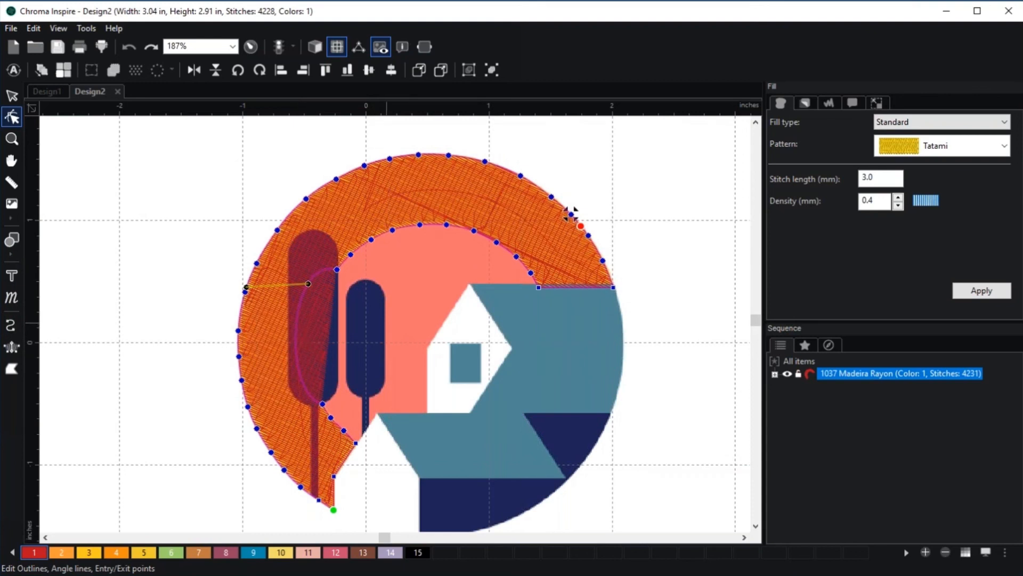
{"action": "key", "text": "Return"}
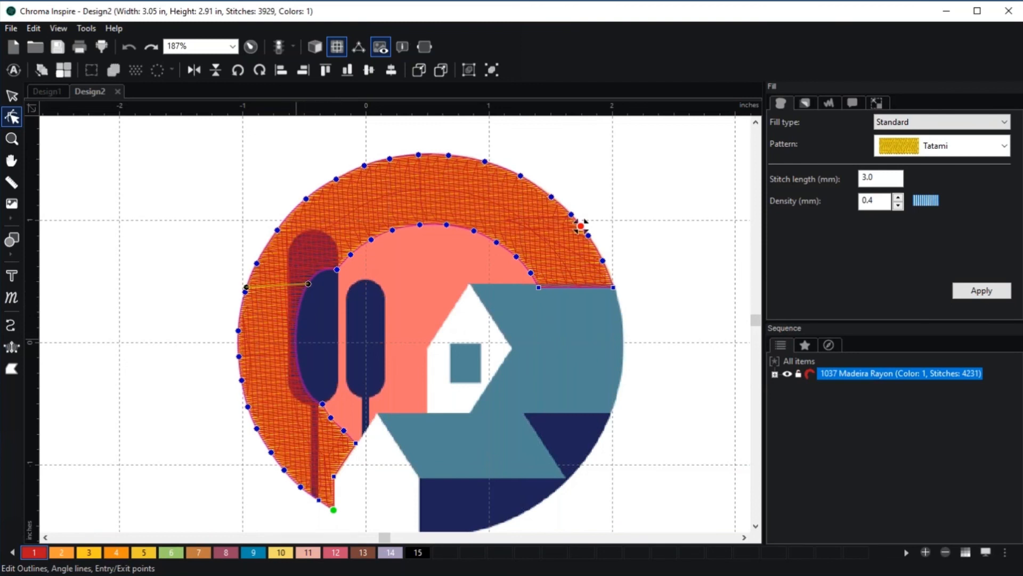
Lower the angle line's inner end and add two outline points at the tall tree's upper part, pulling the outline up into its rounded top
{"action": "left_click_drag", "start_coordinate": [308, 284], "coordinate": [295, 342]}
{"action": "right_click", "coordinate": [313, 275]}
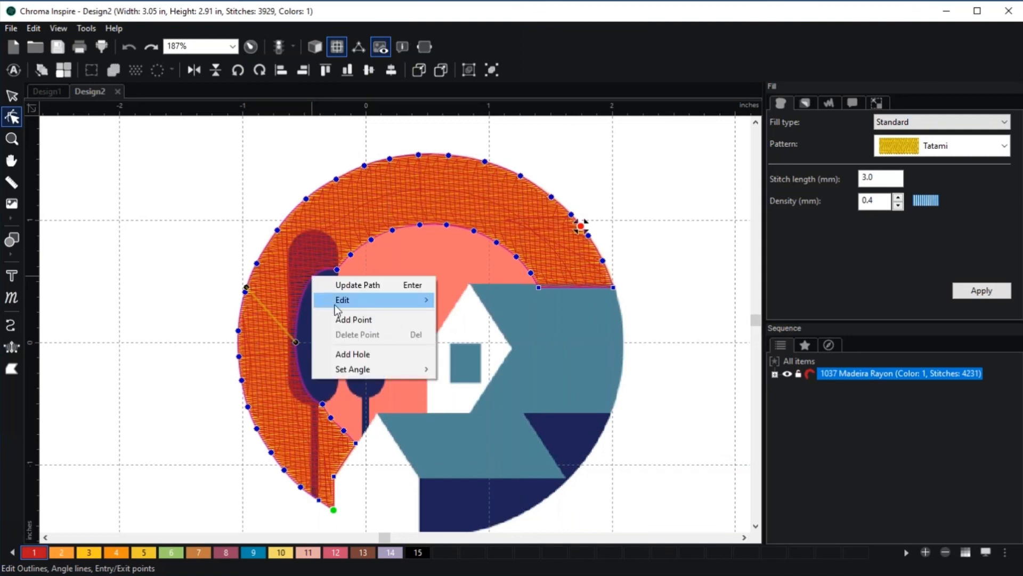
{"action": "left_click", "coordinate": [353, 319]}
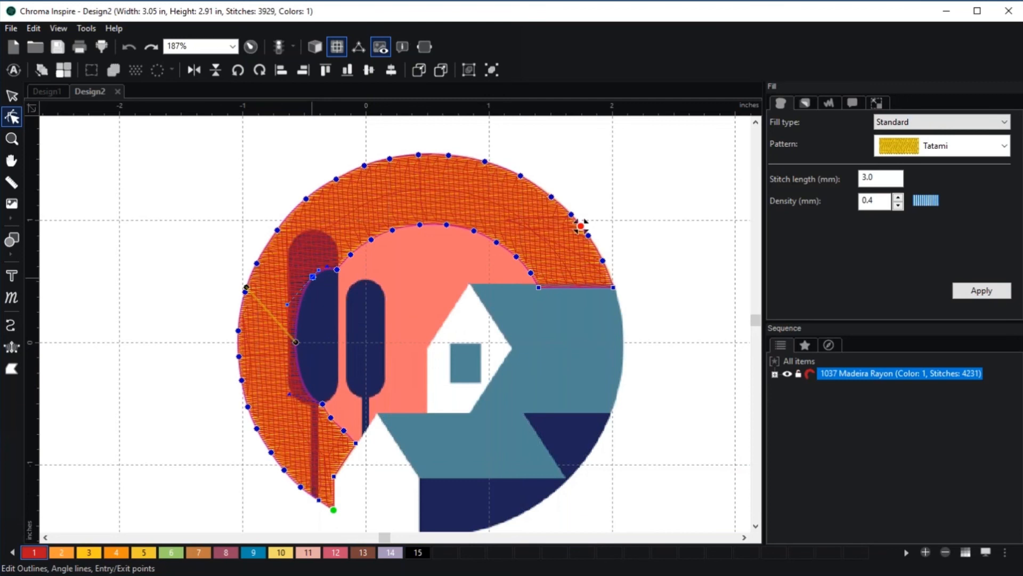
{"action": "left_click_drag", "start_coordinate": [313, 277], "coordinate": [308, 242]}
{"action": "right_click", "coordinate": [323, 254]}
{"action": "left_click", "coordinate": [354, 297]}
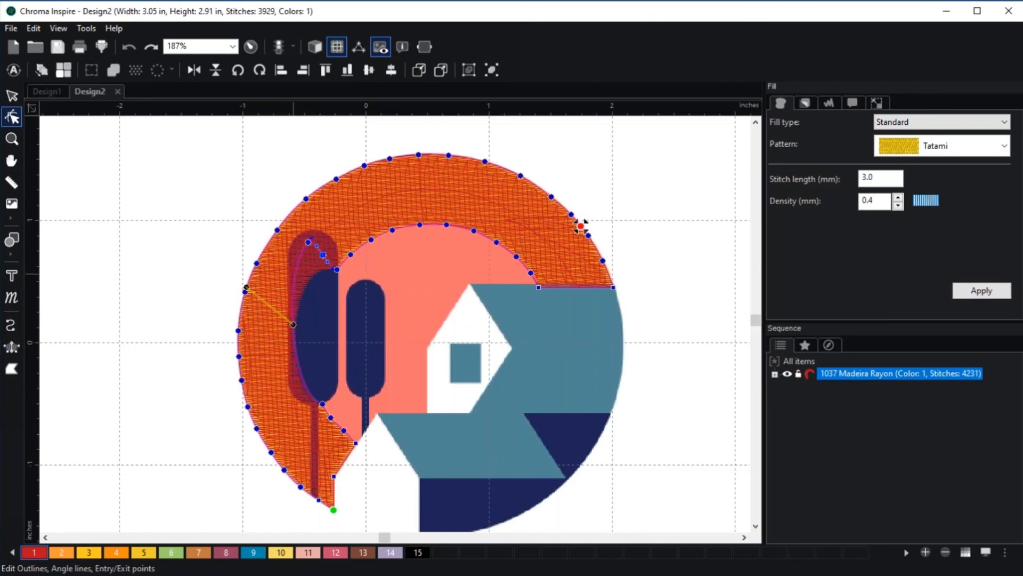
Add outline points at the tall tree's upper-left and lower-left sides, shape the outline to the tree's contour, and regenerate the stitches
{"action": "right_click", "coordinate": [301, 272]}
{"action": "left_click", "coordinate": [340, 311]}
{"action": "left_click_drag", "start_coordinate": [296, 274], "coordinate": [303, 238]}
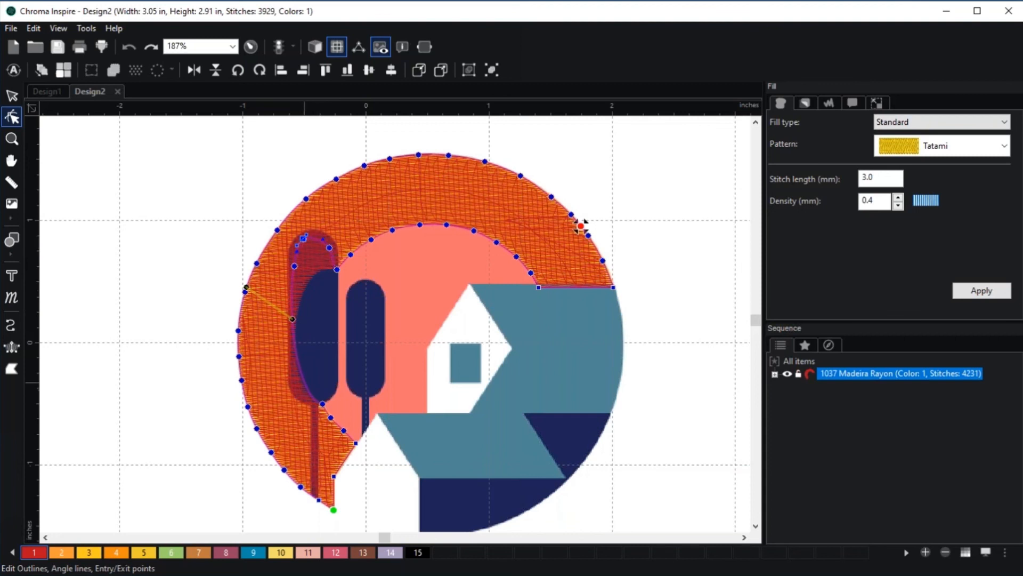
{"action": "right_click", "coordinate": [305, 382]}
{"action": "left_click", "coordinate": [344, 425]}
{"action": "left_click_drag", "start_coordinate": [304, 382], "coordinate": [292, 356]}
{"action": "key", "text": "g"}
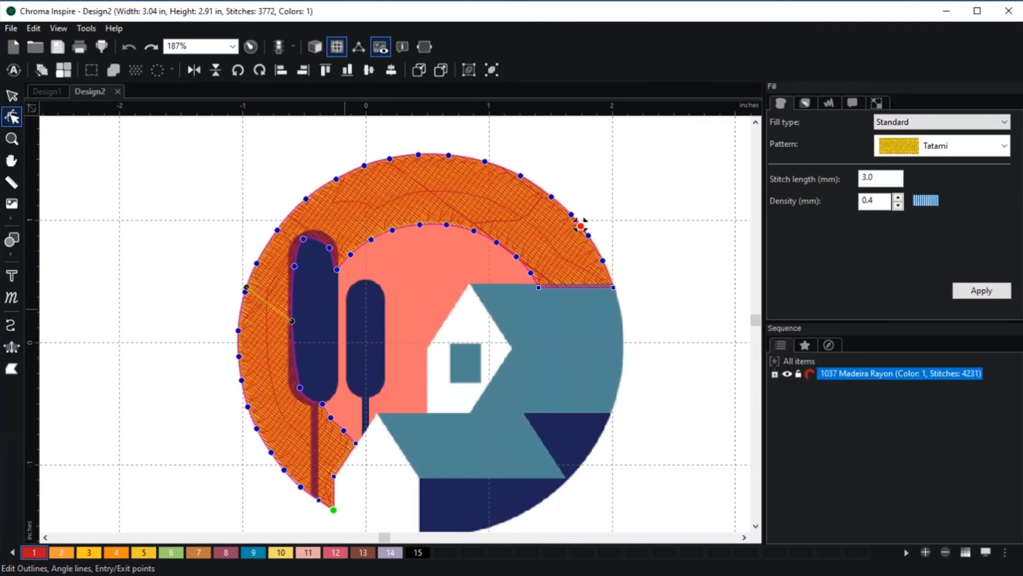
Reposition both ends of the ring fill's angle line beside the tall tree to make it nearly horizontal, and regenerate the stitches
{"action": "left_click_drag", "start_coordinate": [291, 321], "coordinate": [292, 289]}
{"action": "left_click_drag", "start_coordinate": [246, 288], "coordinate": [238, 326]}
{"action": "left_click_drag", "start_coordinate": [291, 289], "coordinate": [294, 348]}
{"action": "mouse_move", "coordinate": [239, 326]}
{"action": "left_mouse_down"}
{"action": "mouse_move", "coordinate": [240, 310]}
{"action": "mouse_move", "coordinate": [239, 340]}
{"action": "mouse_move", "coordinate": [240, 315]}
{"action": "left_mouse_up"}
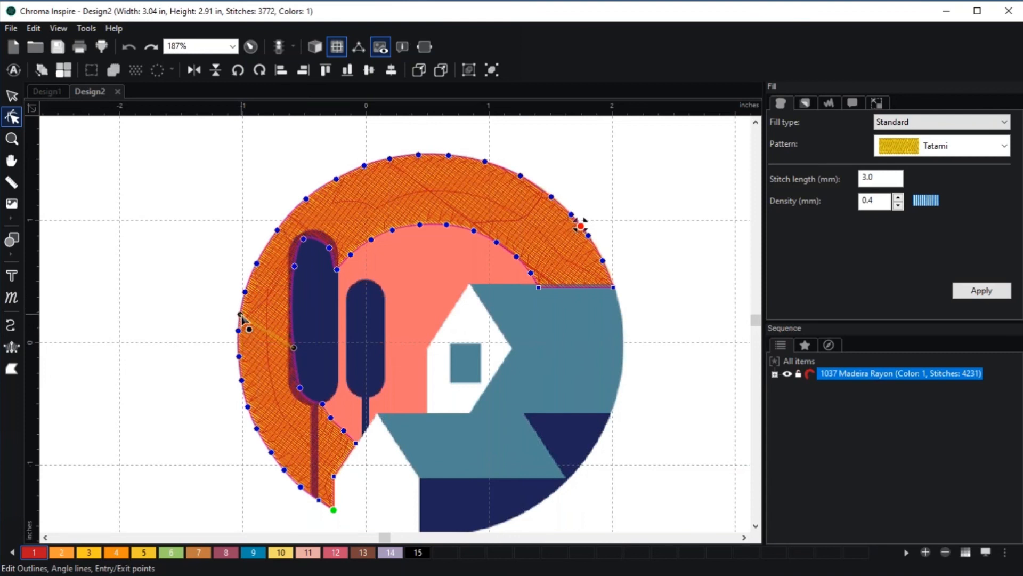
{"action": "left_click_drag", "start_coordinate": [242, 316], "coordinate": [240, 308]}
{"action": "left_click_drag", "start_coordinate": [241, 308], "coordinate": [238, 349]}
{"action": "left_click", "coordinate": [365, 340]}
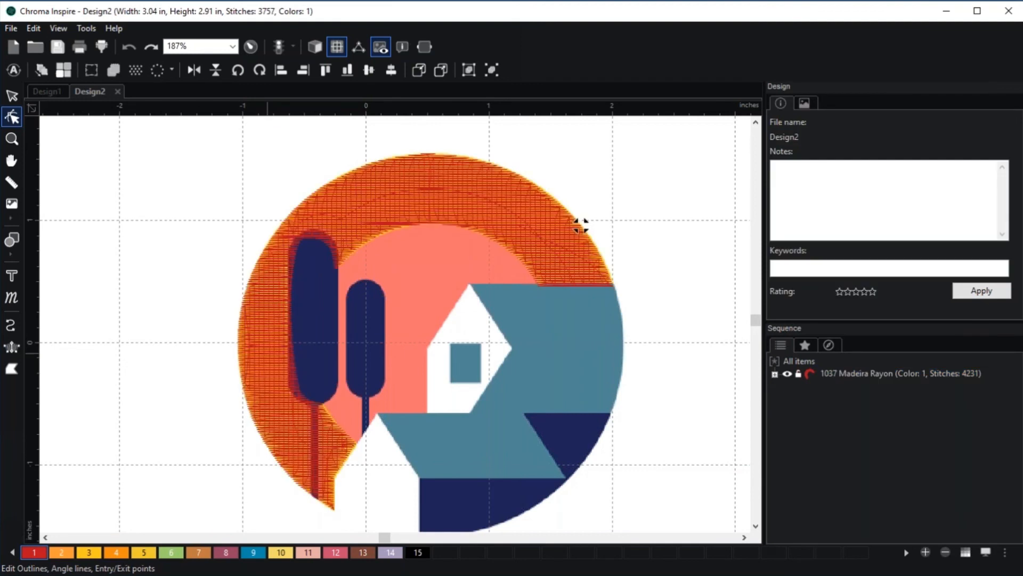
{"action": "left_click", "coordinate": [269, 353]}
{"action": "left_click_drag", "start_coordinate": [297, 347], "coordinate": [336, 346]}
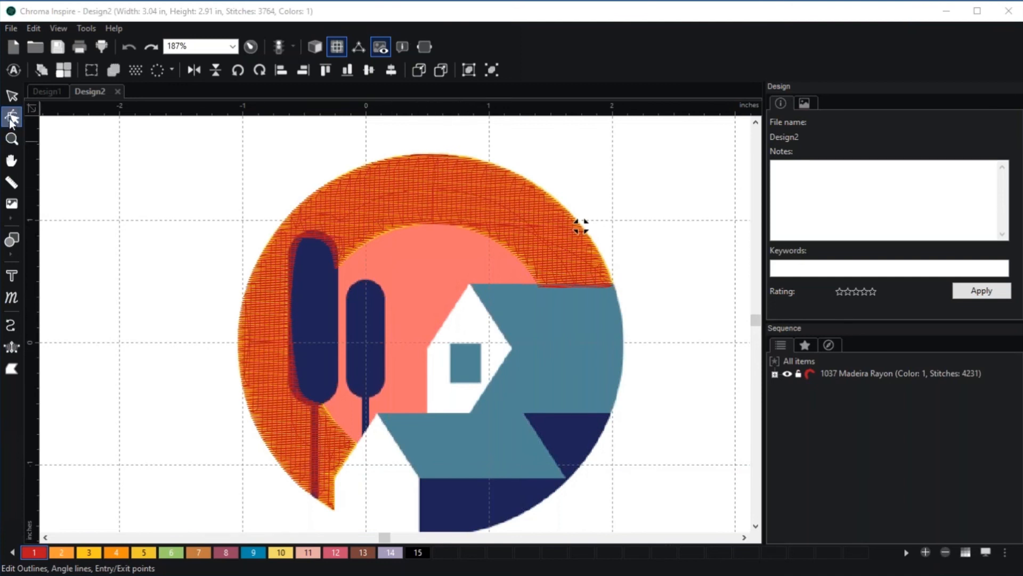
Draw an upright classic satin block about 0.4 in wide and 0.75 in tall in the empty space to the right of the logo
{"action": "left_click", "coordinate": [11, 97]}
{"action": "key", "text": "space"}
{"action": "left_click_drag", "start_coordinate": [474, 338], "coordinate": [400, 264]}
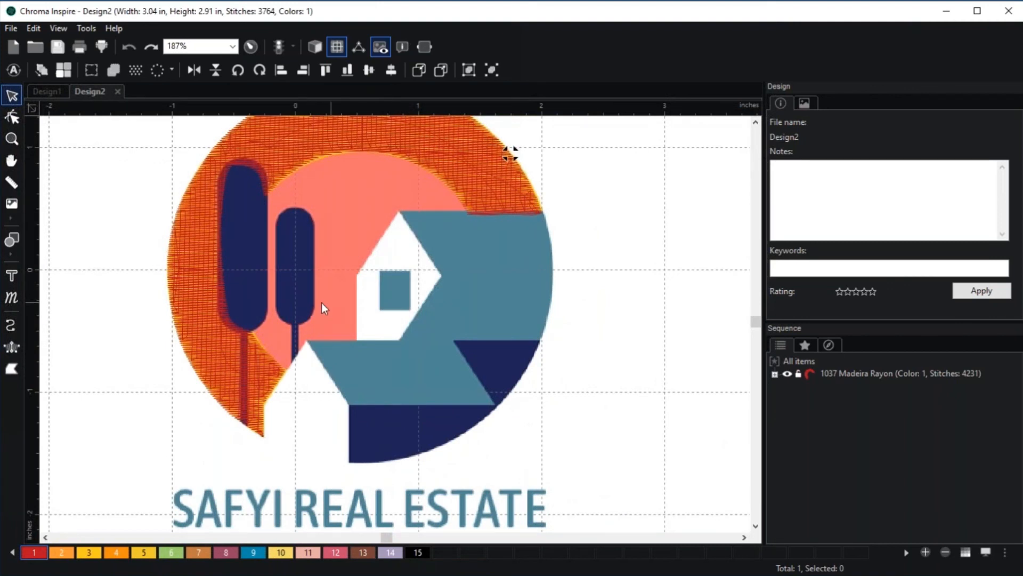
{"action": "left_click", "coordinate": [12, 348]}
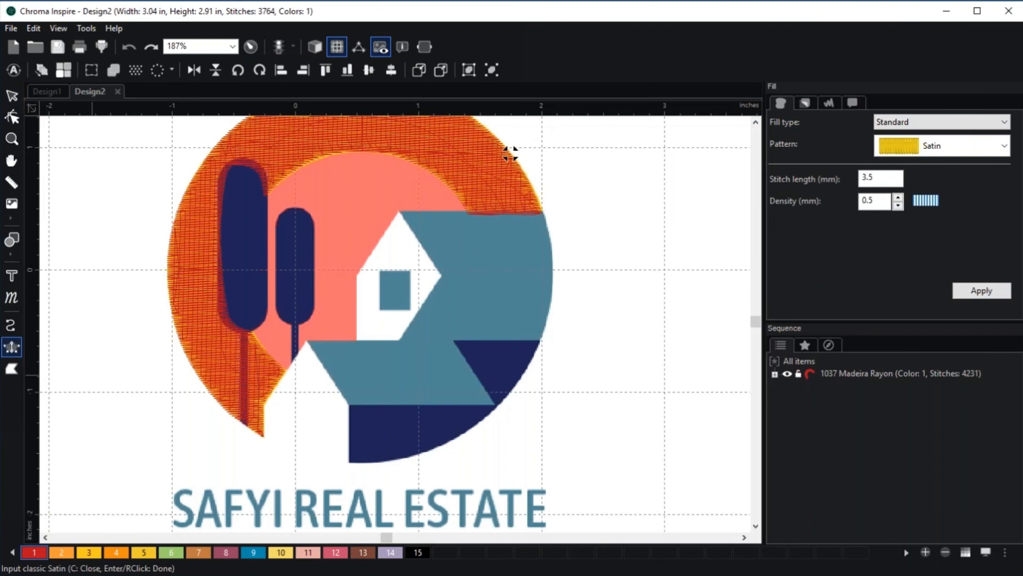
{"action": "left_click_drag", "start_coordinate": [511, 153], "coordinate": [367, 147]}
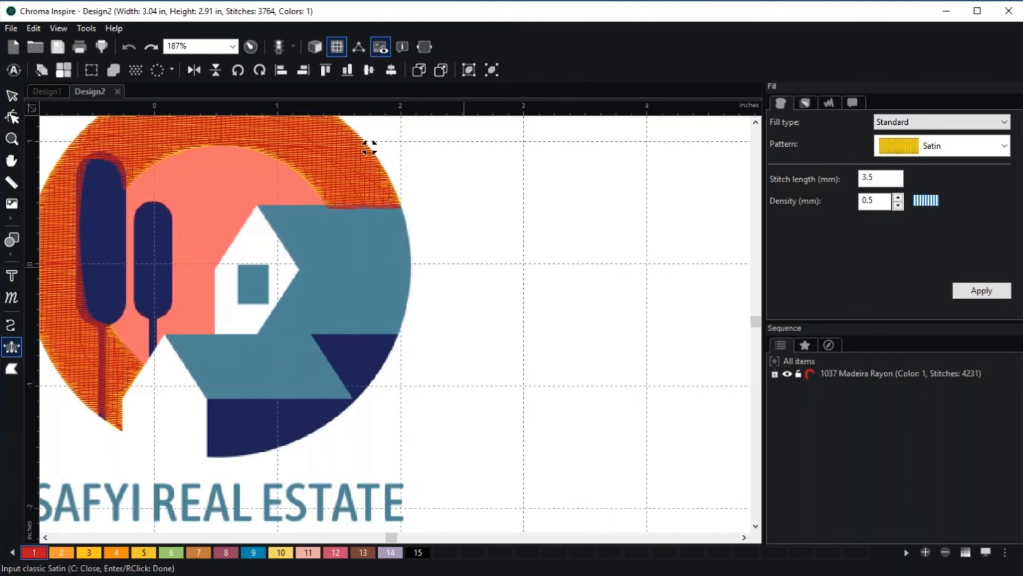
{"action": "left_click", "coordinate": [467, 197]}
{"action": "left_click", "coordinate": [515, 199]}
{"action": "left_click", "coordinate": [473, 291]}
{"action": "left_click", "coordinate": [515, 289]}
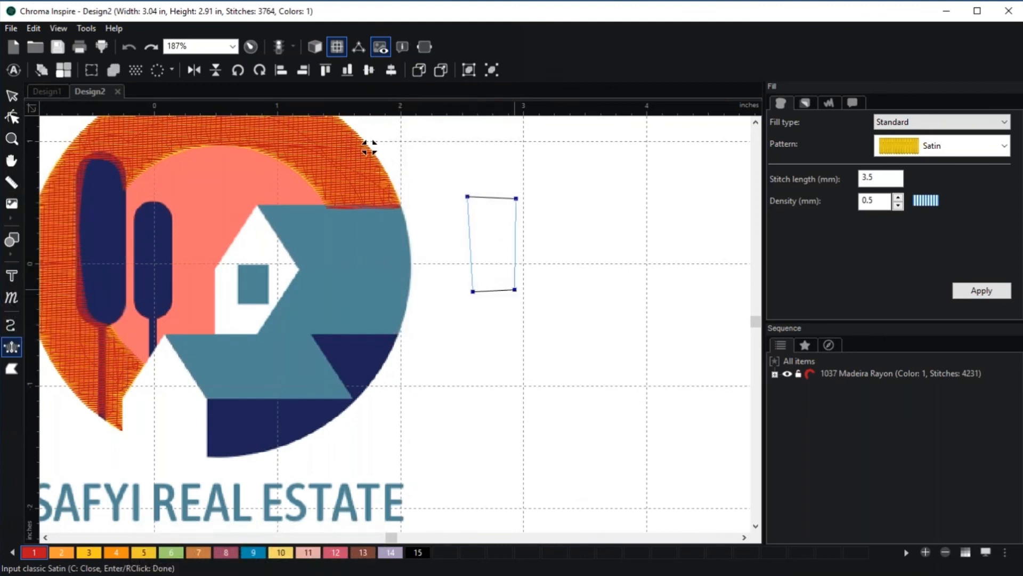
{"action": "right_click", "coordinate": [515, 290]}
Draw a second classic satin block about 0.7 in wide and 0.3 in tall beside the upright one, with its stitches running vertically
{"action": "left_click", "coordinate": [564, 210]}
{"action": "left_click", "coordinate": [563, 250]}
{"action": "left_click", "coordinate": [651, 206]}
{"action": "left_click", "coordinate": [651, 245]}
{"action": "right_click", "coordinate": [654, 245]}
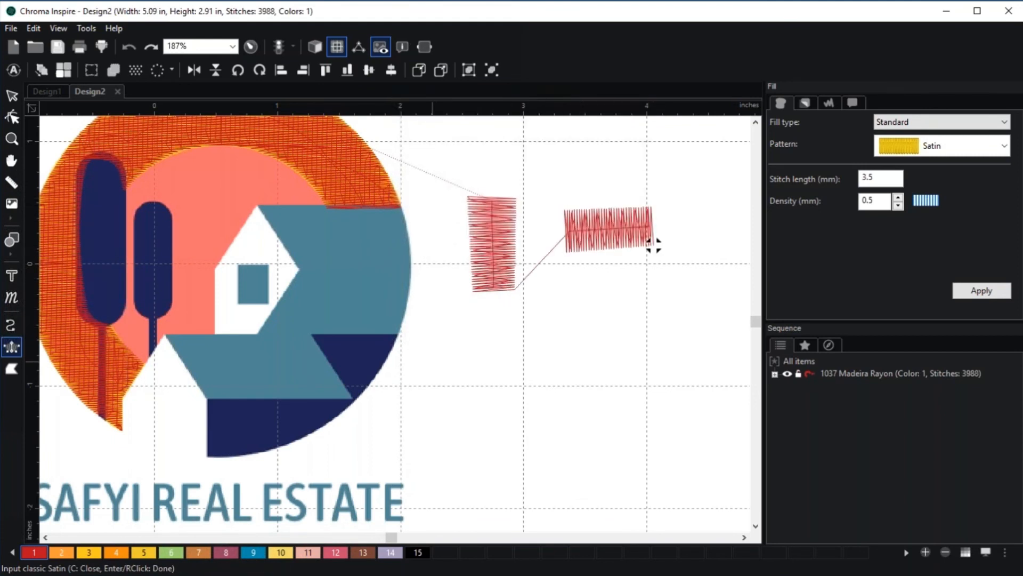
Draw a third satin block about 1.02 in wide and 1.3 in tall below the other two, and turn on the 3D stitch view
{"action": "scroll", "coordinate": [653, 244], "scroll_direction": "down", "scroll_amount": 2}
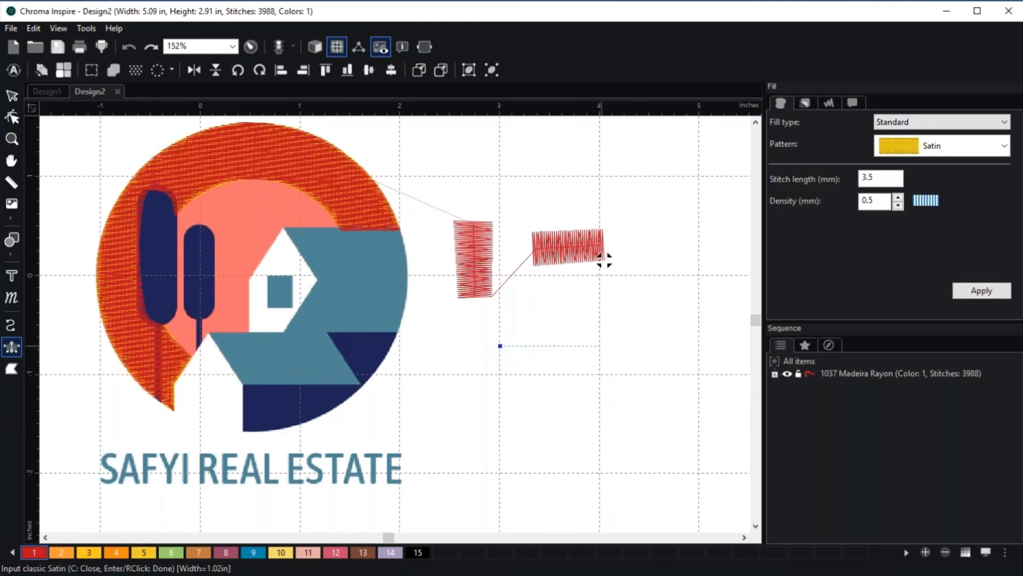
{"action": "left_click", "coordinate": [604, 261]}
{"action": "left_click", "coordinate": [500, 473]}
{"action": "left_click", "coordinate": [600, 473]}
{"action": "right_click", "coordinate": [600, 473]}
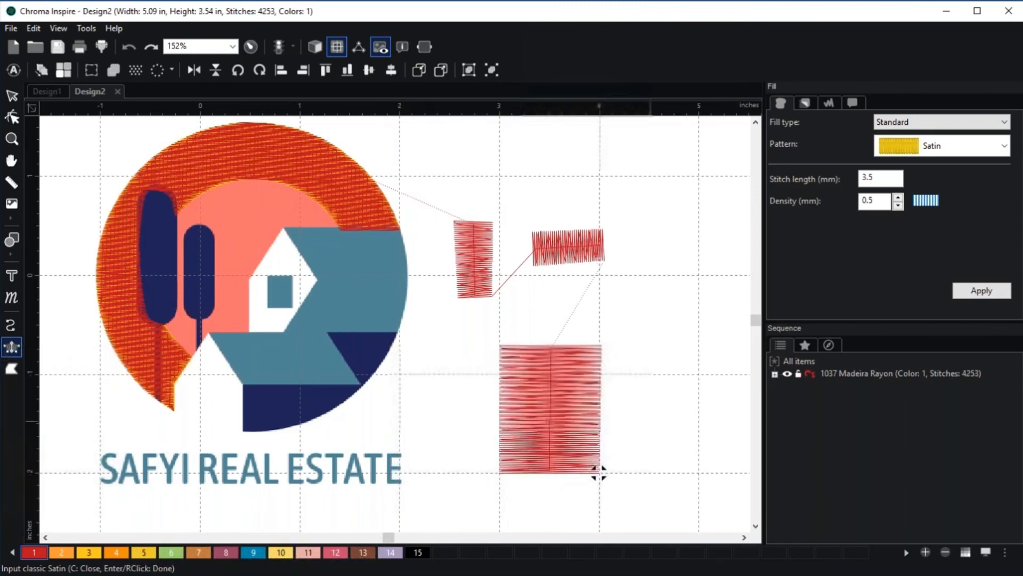
{"action": "left_click", "coordinate": [315, 47]}
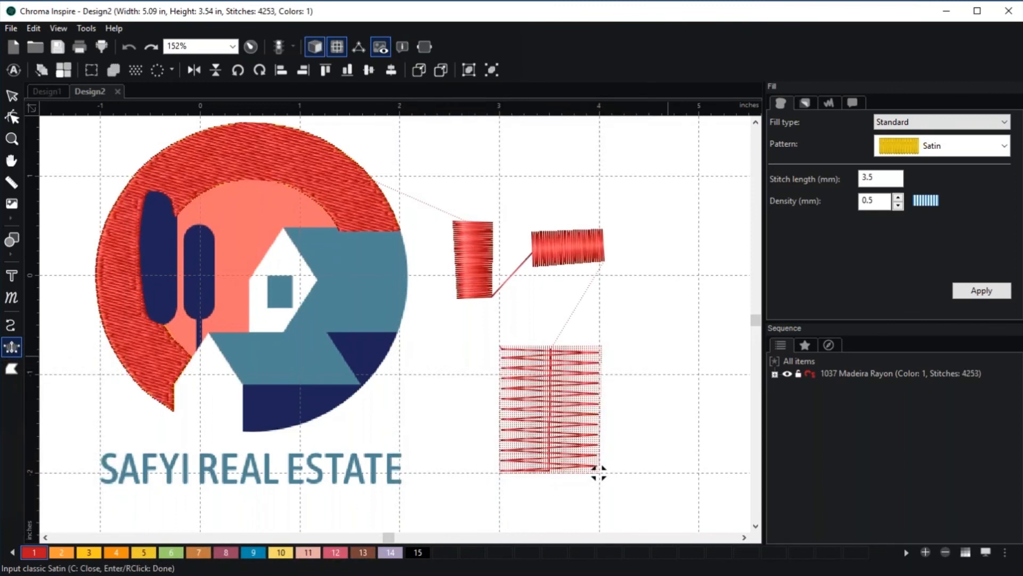
Finish the satin input and narrow the large satin block to about 0.75 in wide
{"action": "left_click_drag", "start_coordinate": [649, 315], "coordinate": [568, 243]}
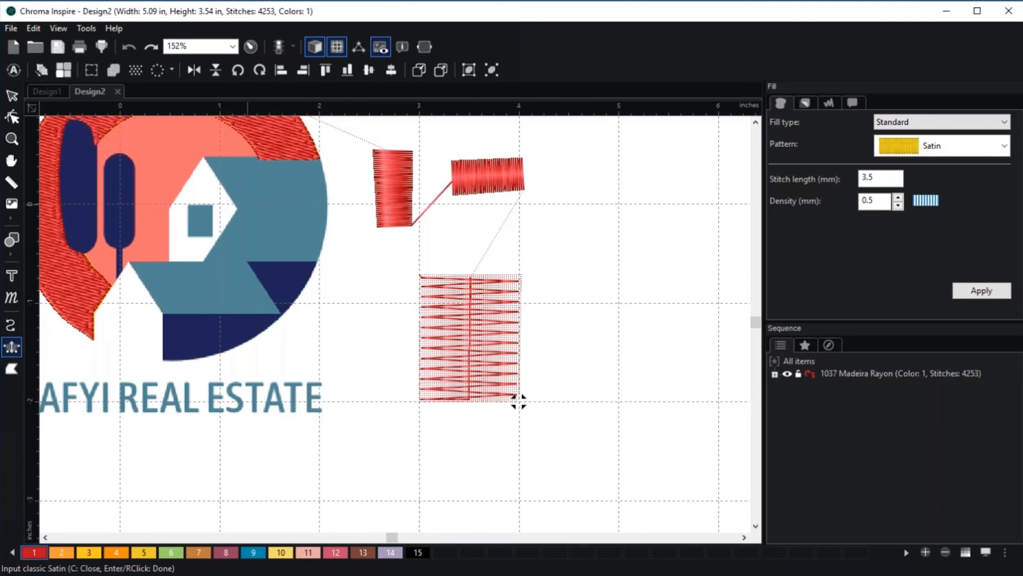
{"action": "key", "text": "Return"}
{"action": "left_click_drag", "start_coordinate": [522, 402], "coordinate": [494, 402]}
{"action": "left_click", "coordinate": [509, 341]}
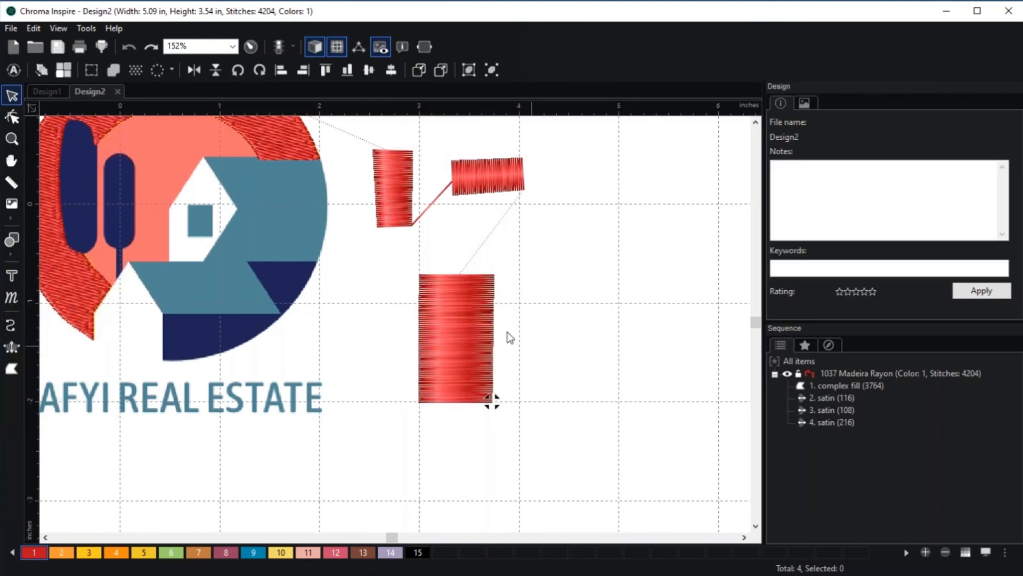
{"action": "left_click", "coordinate": [479, 343]}
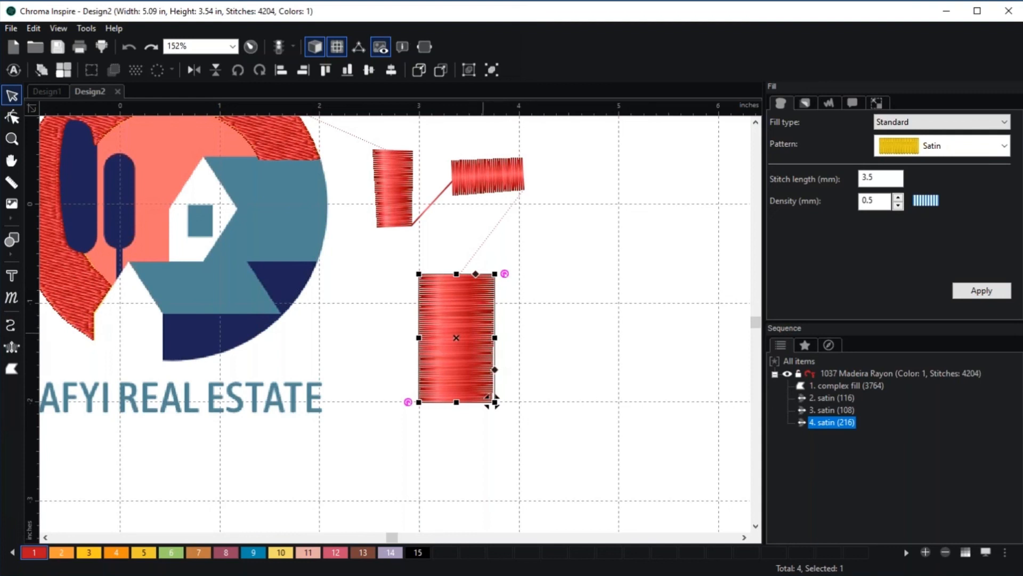
{"action": "left_click", "coordinate": [506, 334]}
{"action": "left_click", "coordinate": [477, 331]}
{"action": "left_click", "coordinate": [498, 342]}
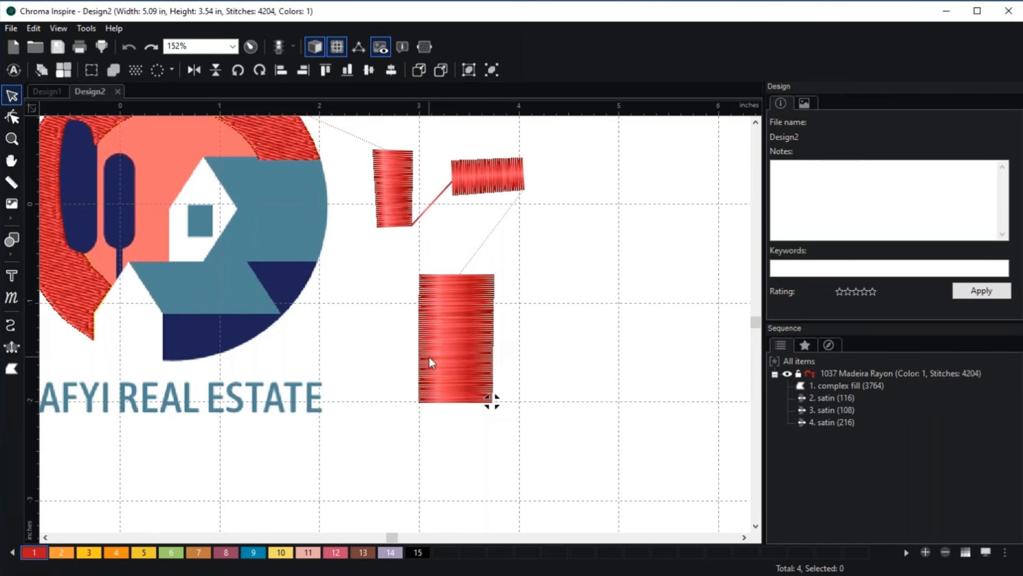
Widen the large satin block back to about 1 in, and shrink its width to about 0.6 in
{"action": "left_click", "coordinate": [480, 337]}
{"action": "left_click_drag", "start_coordinate": [495, 401], "coordinate": [520, 402]}
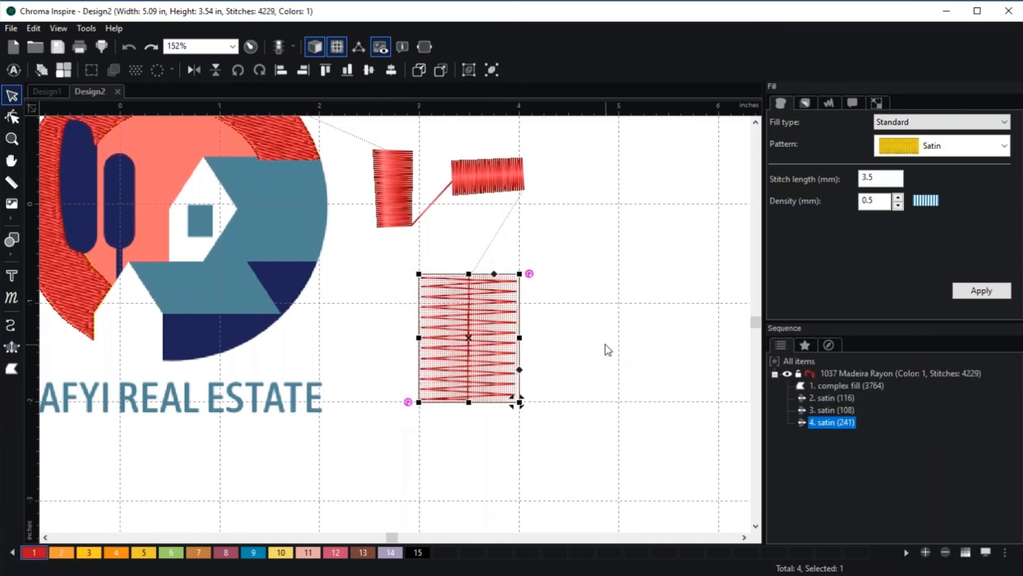
{"action": "left_click_drag", "start_coordinate": [519, 402], "coordinate": [476, 402]}
{"action": "scroll", "coordinate": [360, 293], "scroll_direction": "down", "scroll_amount": 4}
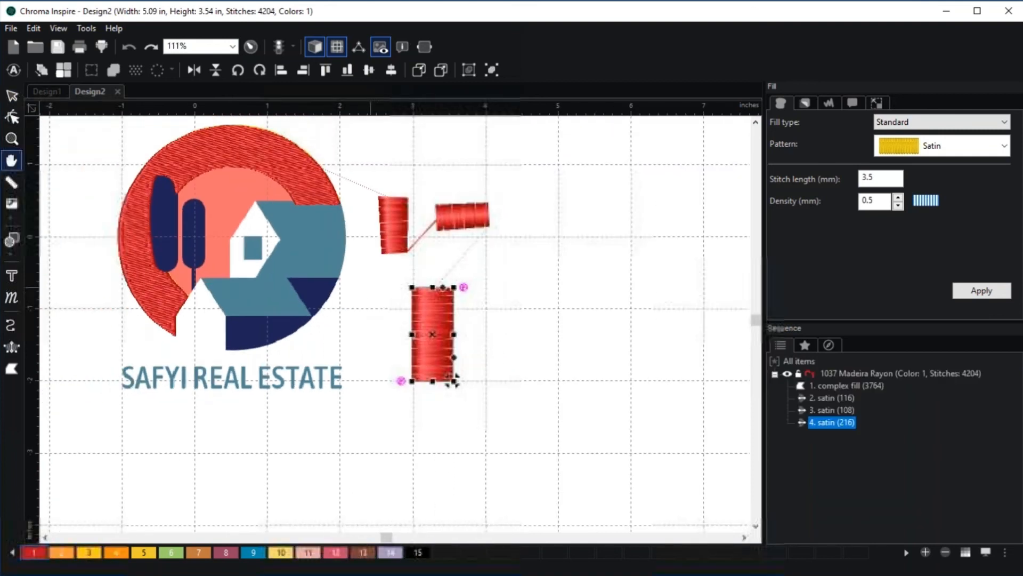
{"action": "scroll", "coordinate": [526, 425], "scroll_direction": "up", "scroll_amount": 2}
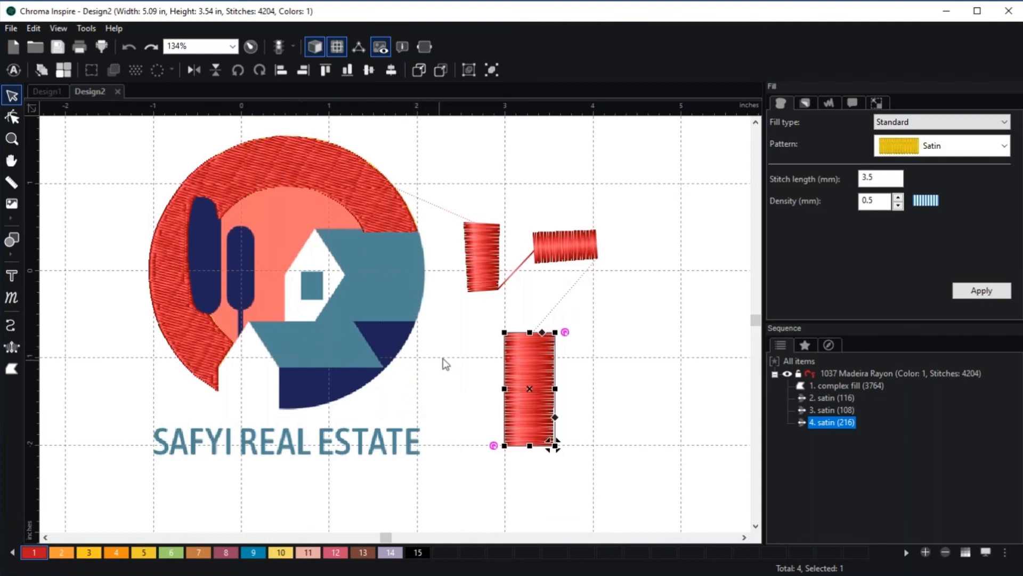
Delete the three satin sample blocks and turn off the 3D stitch view
{"action": "key", "text": "Delete"}
{"action": "left_click", "coordinate": [482, 259]}
{"action": "key", "text": "Delete"}
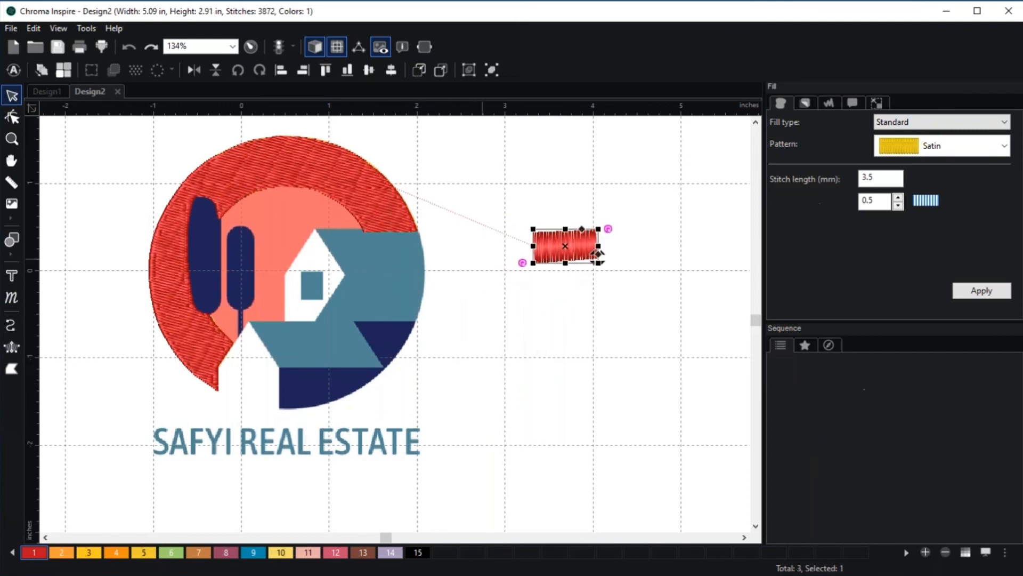
{"action": "key", "text": "Delete"}
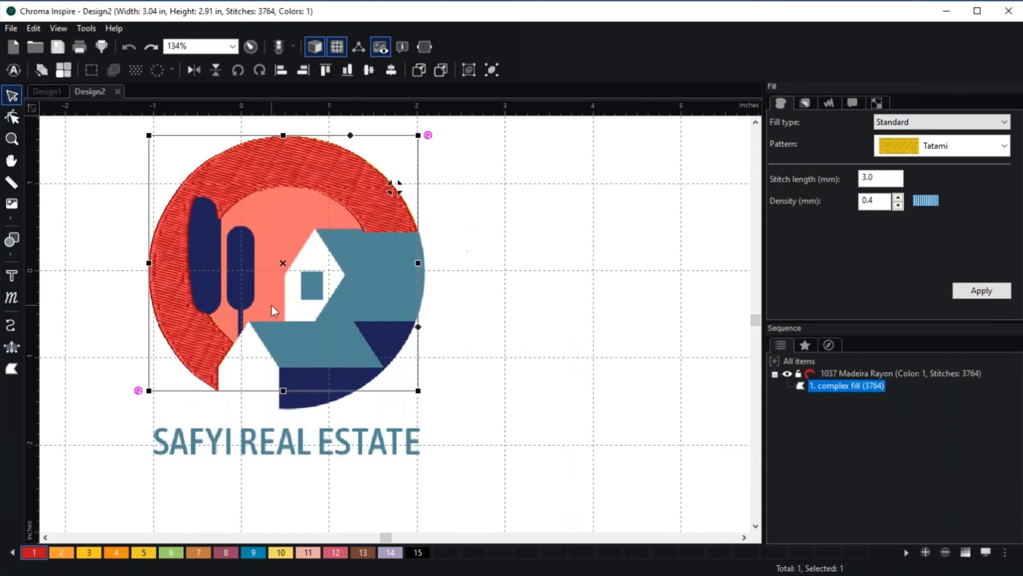
{"action": "left_click", "coordinate": [316, 47]}
{"action": "scroll", "coordinate": [298, 286], "scroll_direction": "up", "scroll_amount": 1}
{"action": "left_click_drag", "start_coordinate": [269, 223], "coordinate": [430, 259]}
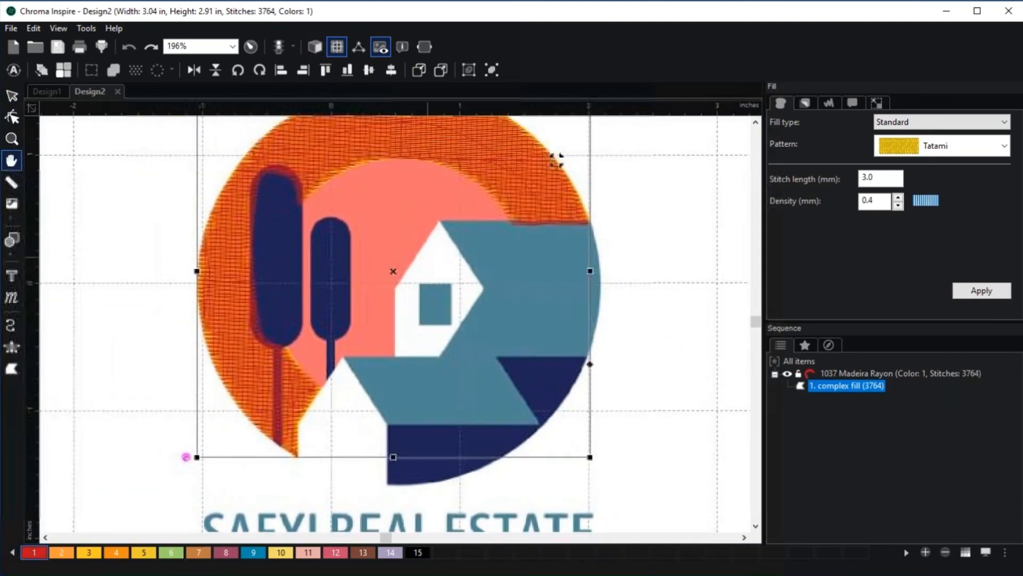
Draw a slanted-stitch classic satin block about 0.3 in wide and 0.6 in tall over the upper part of the smaller tree
{"action": "scroll", "coordinate": [394, 240], "scroll_direction": "up", "scroll_amount": 2}
{"action": "left_click_drag", "start_coordinate": [363, 191], "coordinate": [381, 207]}
{"action": "key", "text": "Escape"}
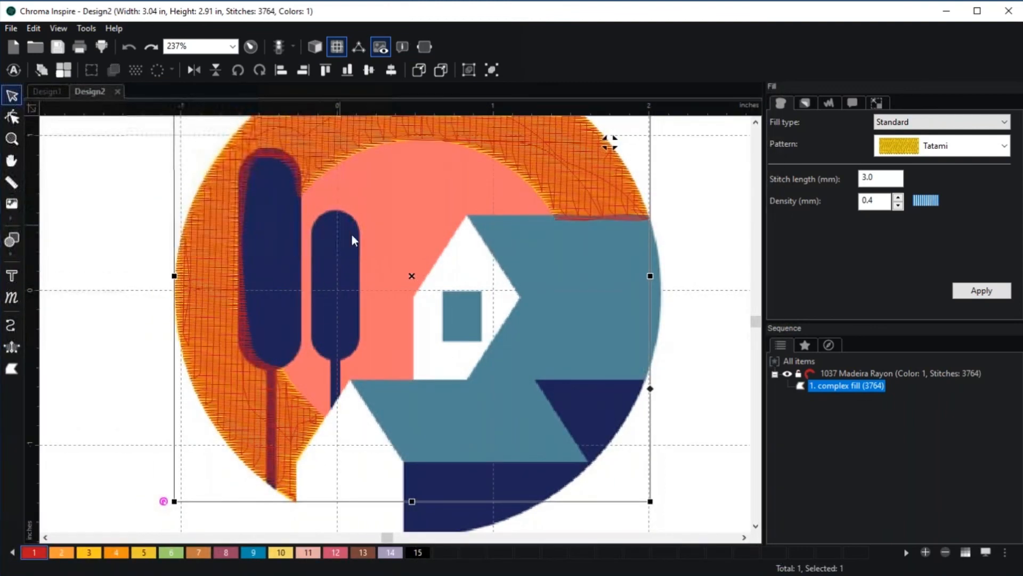
{"action": "left_click", "coordinate": [11, 347]}
{"action": "key", "text": "space"}
{"action": "left_click_drag", "start_coordinate": [408, 288], "coordinate": [362, 271]}
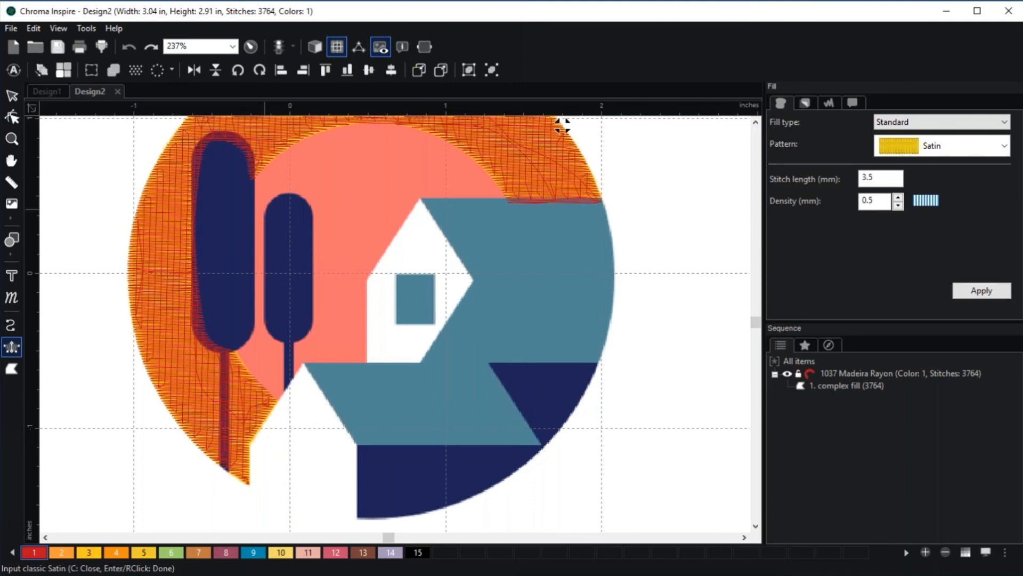
{"action": "left_click", "coordinate": [266, 208]}
{"action": "left_click", "coordinate": [282, 195]}
{"action": "left_click", "coordinate": [265, 242]}
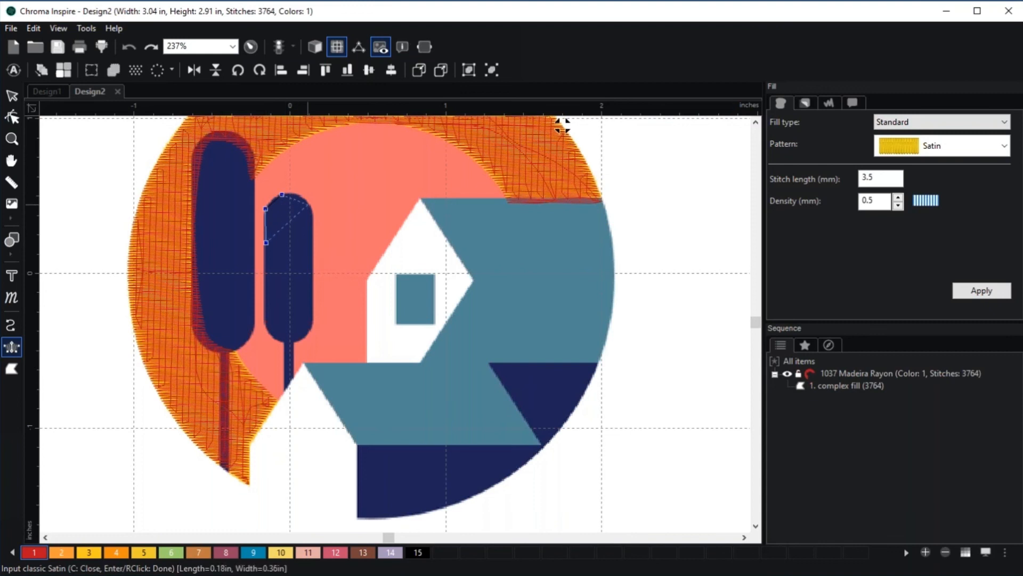
{"action": "left_click", "coordinate": [302, 196]}
{"action": "left_click", "coordinate": [266, 267]}
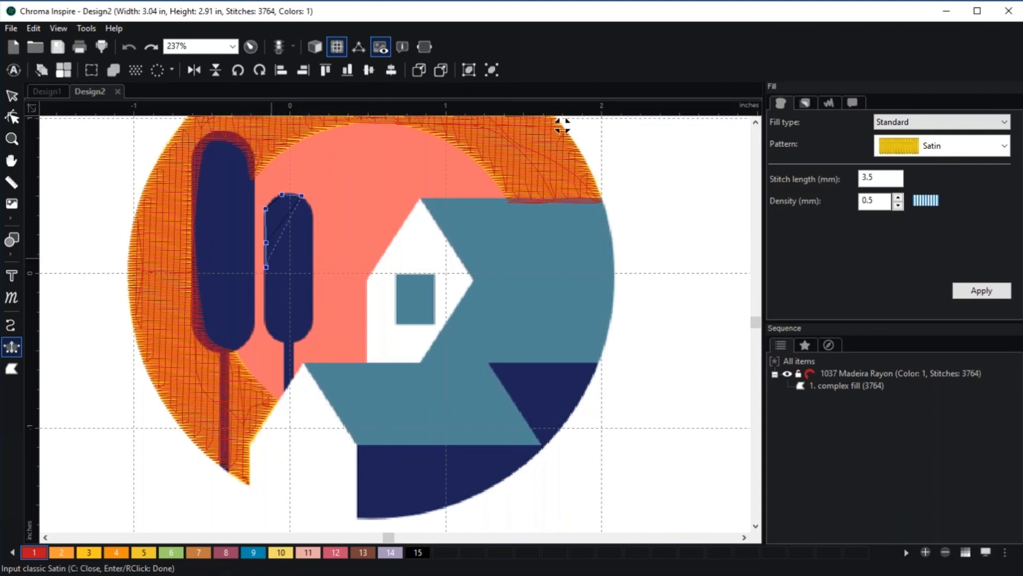
{"action": "left_click", "coordinate": [311, 207]}
{"action": "left_click", "coordinate": [266, 287]}
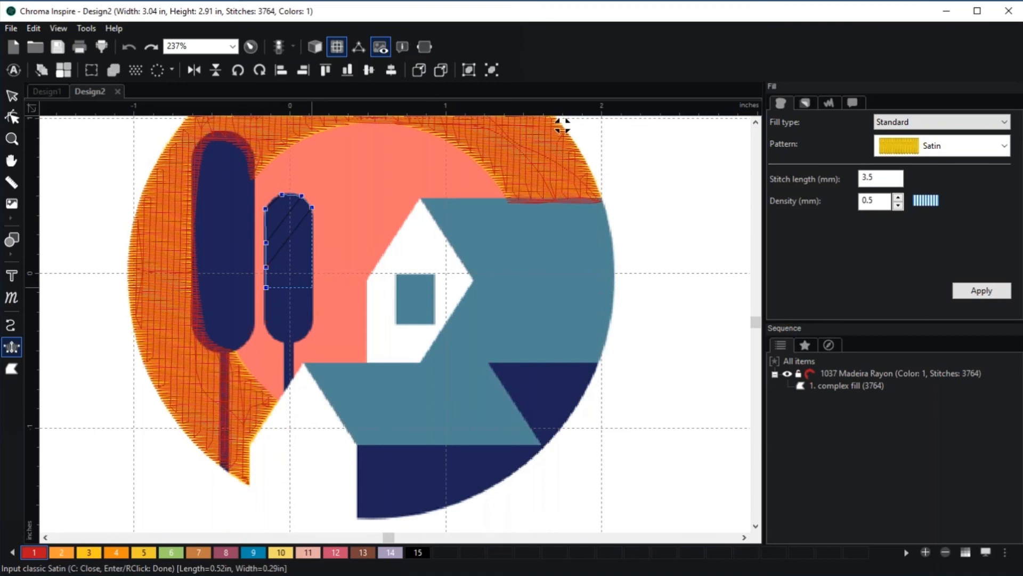
{"action": "right_click", "coordinate": [311, 288]}
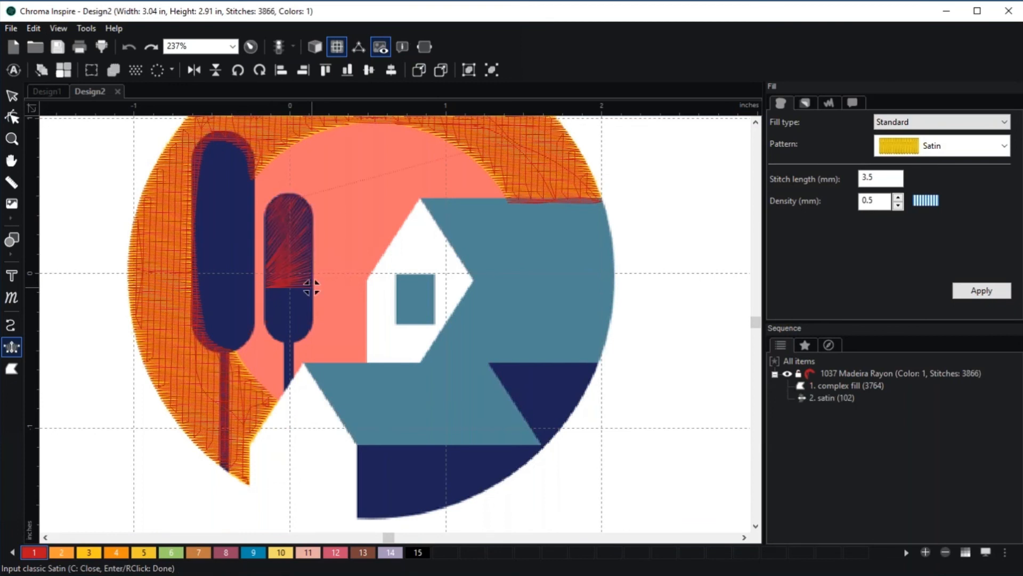
Turn on the 3D stitch view and move the slanted satin block into the pink area between the small tree and the house
{"action": "scroll", "coordinate": [311, 288], "scroll_direction": "up", "scroll_amount": 4}
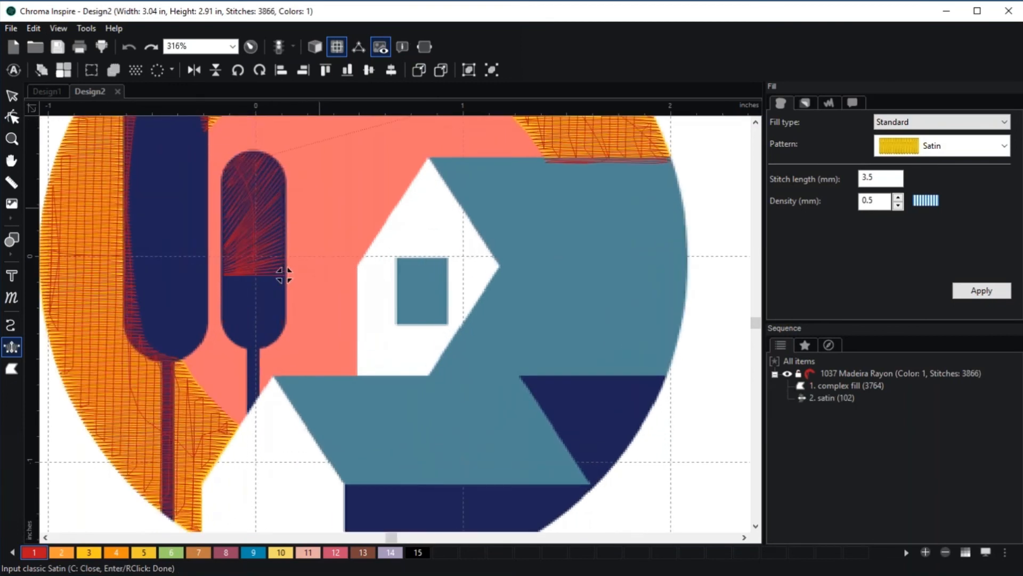
{"action": "left_click", "coordinate": [11, 95]}
{"action": "left_click", "coordinate": [296, 248]}
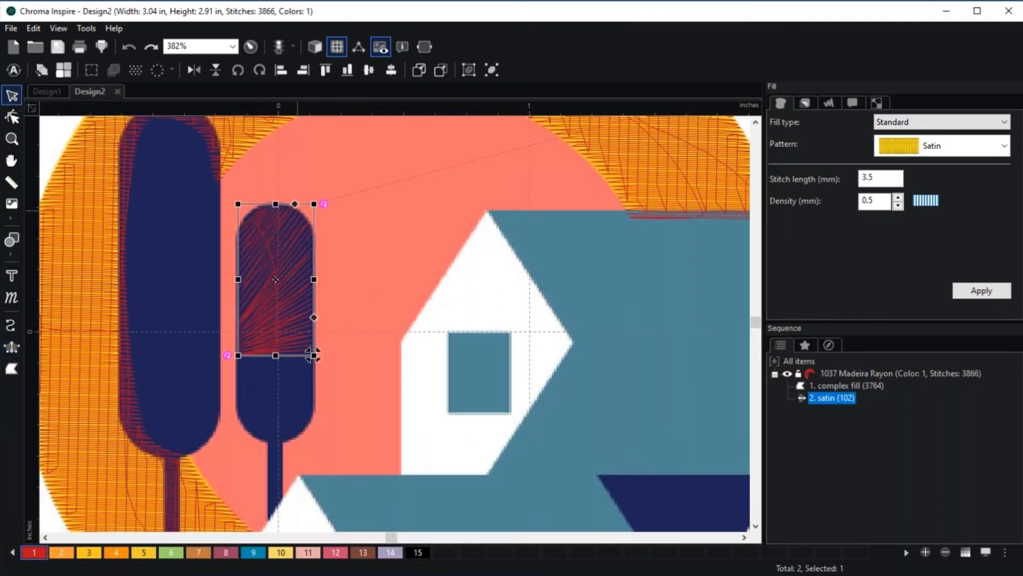
{"action": "left_click", "coordinate": [314, 47]}
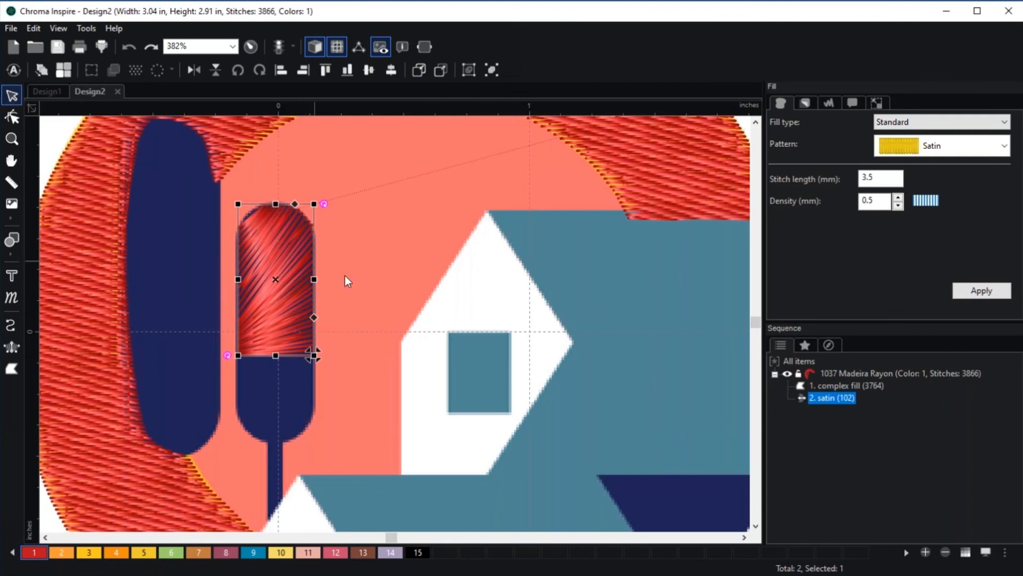
{"action": "left_click_drag", "start_coordinate": [274, 280], "coordinate": [381, 279]}
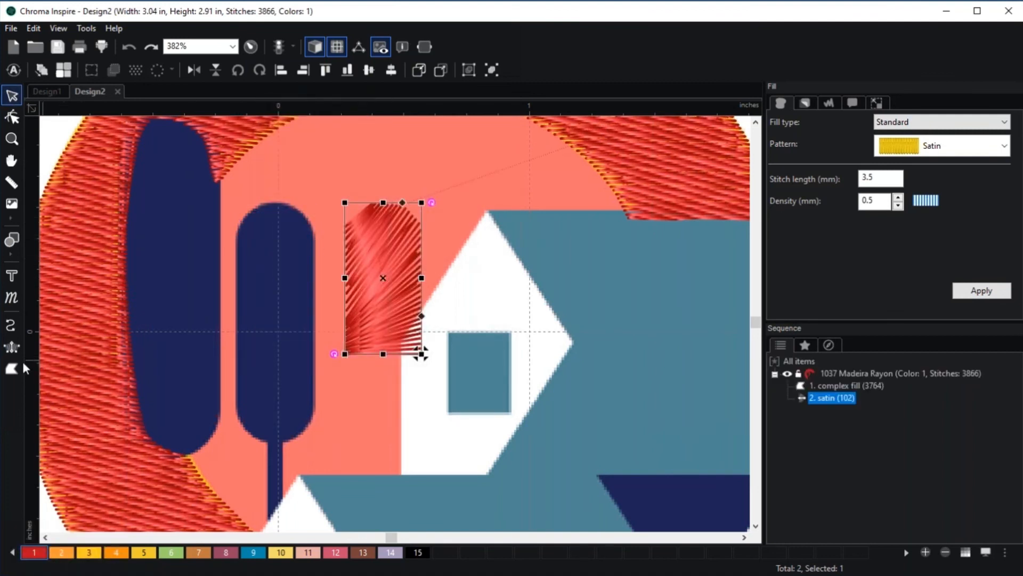
Draw a classic satin block about 0.3 in wide and 0.7 in tall down the smaller tree, using roughly level point pairs
{"action": "left_click", "coordinate": [12, 347]}
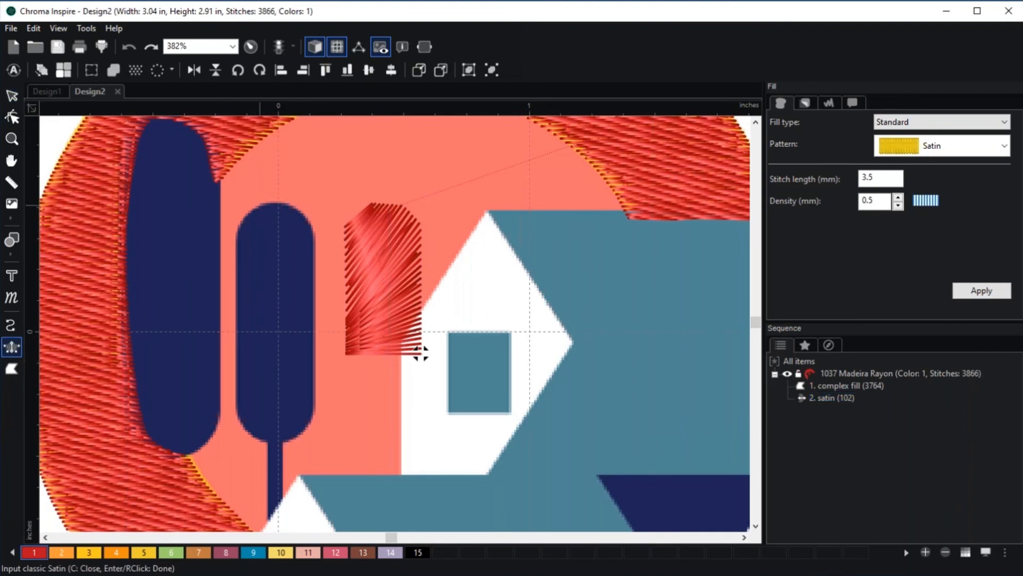
{"action": "left_click", "coordinate": [291, 205]}
{"action": "left_click", "coordinate": [240, 224]}
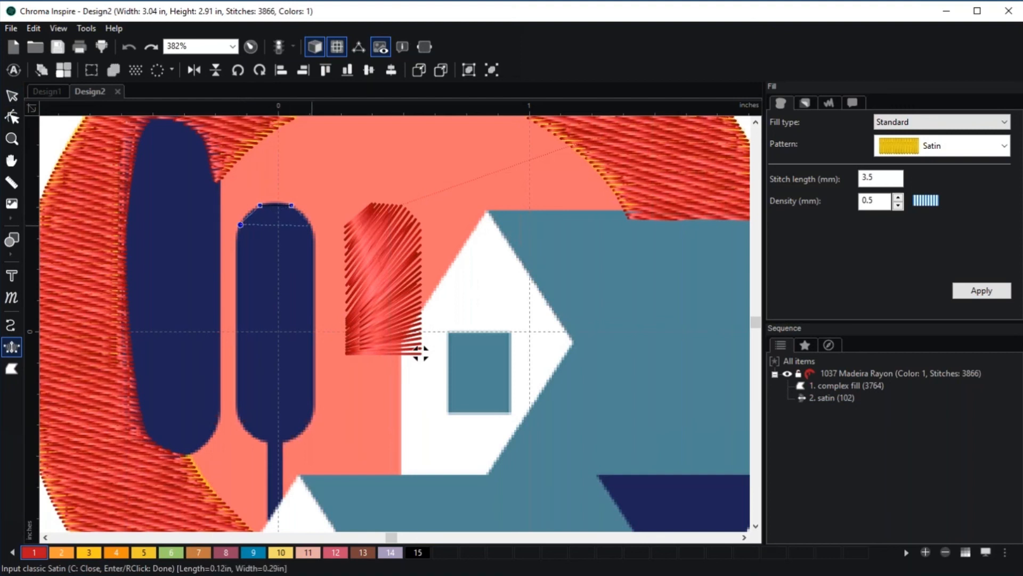
{"action": "left_click", "coordinate": [312, 226]}
{"action": "left_click", "coordinate": [238, 262]}
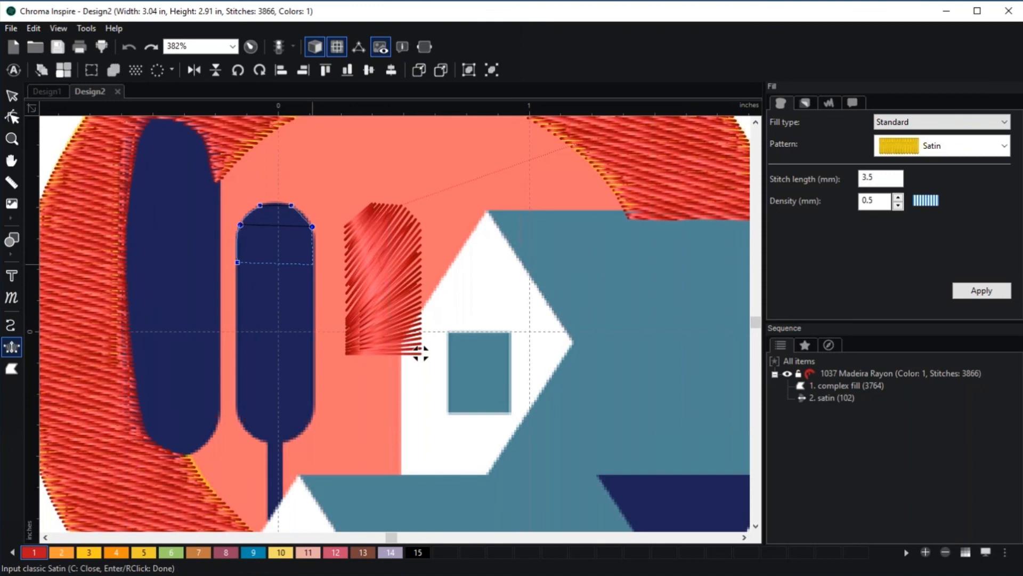
{"action": "left_click", "coordinate": [313, 264]}
{"action": "left_click", "coordinate": [238, 322]}
{"action": "left_click", "coordinate": [313, 322]}
{"action": "left_click", "coordinate": [238, 369]}
{"action": "left_click", "coordinate": [313, 376]}
{"action": "right_click", "coordinate": [313, 376]}
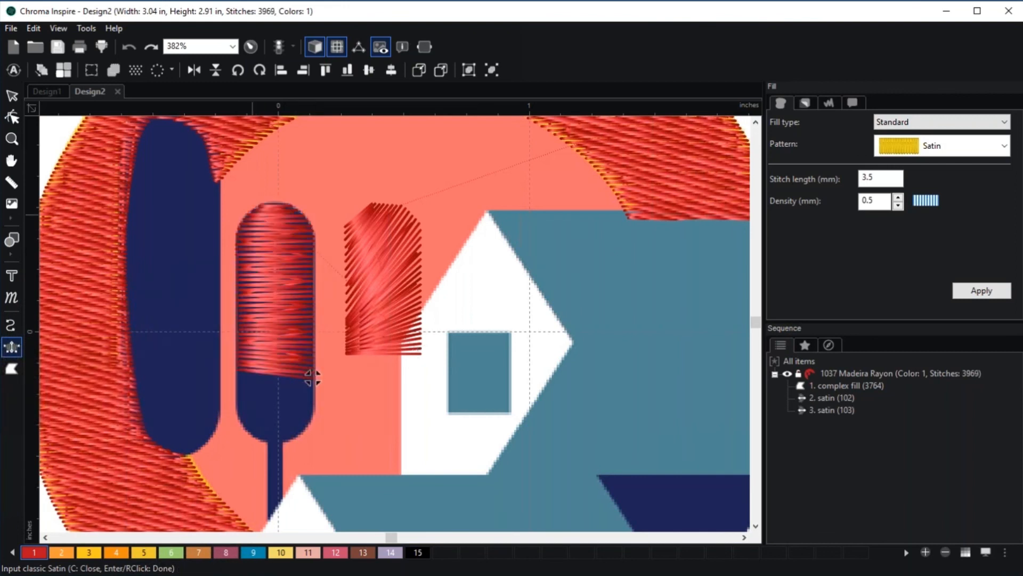
Realign the angle lines of the slanted satin block beside the tree to run nearly horizontal, and regenerate its stitches
{"action": "left_click", "coordinate": [12, 96]}
{"action": "left_click", "coordinate": [277, 250]}
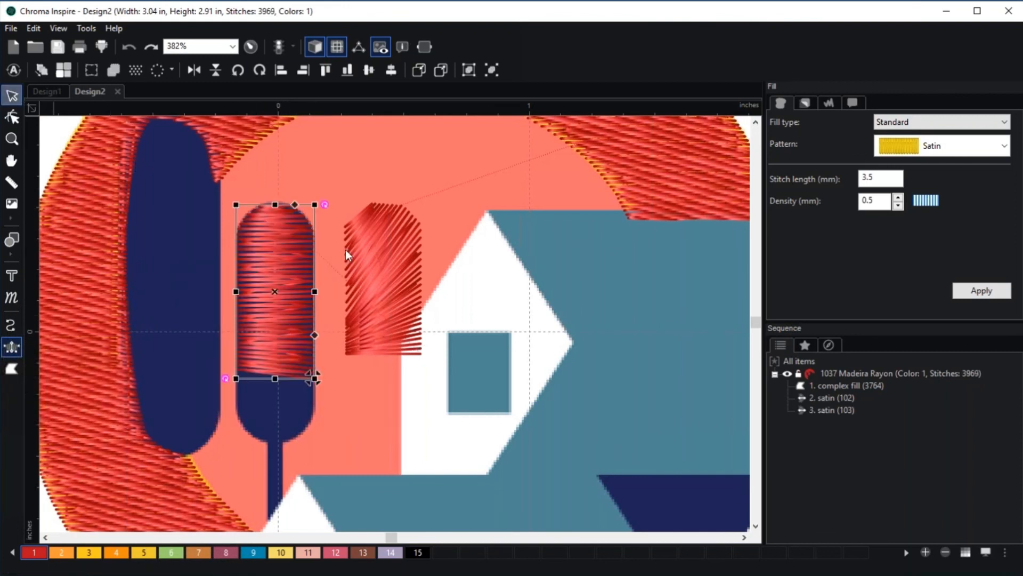
{"action": "left_click", "coordinate": [356, 241]}
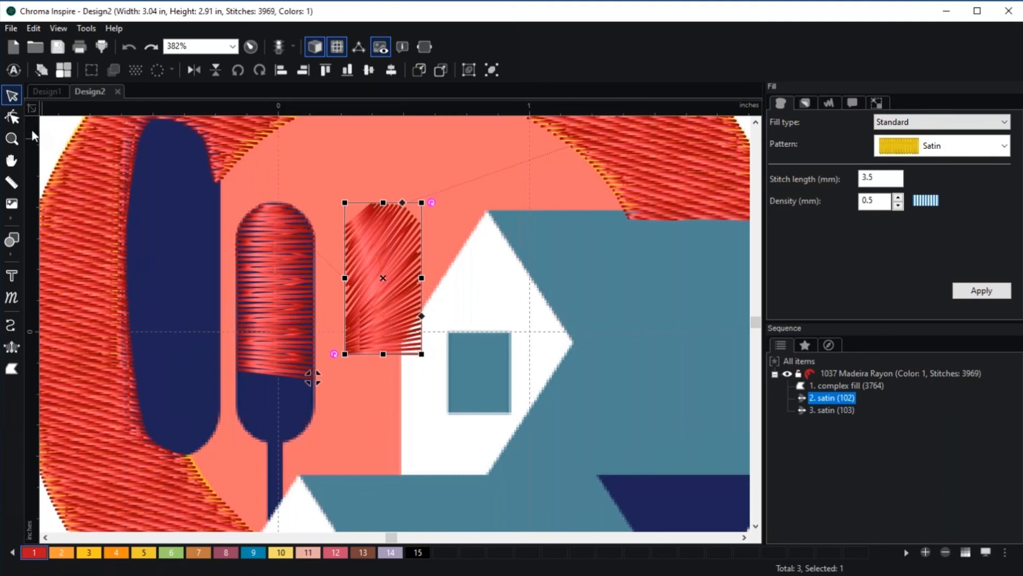
{"action": "left_click", "coordinate": [12, 117]}
{"action": "left_click_drag", "start_coordinate": [421, 225], "coordinate": [421, 317]}
{"action": "left_click_drag", "start_coordinate": [404, 205], "coordinate": [422, 283]}
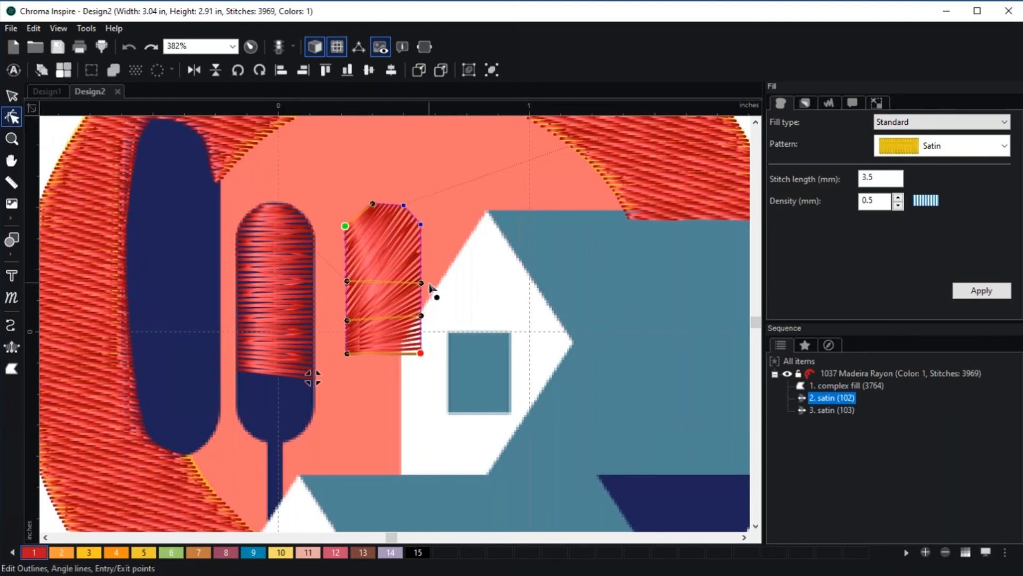
{"action": "left_click_drag", "start_coordinate": [372, 204], "coordinate": [423, 232]}
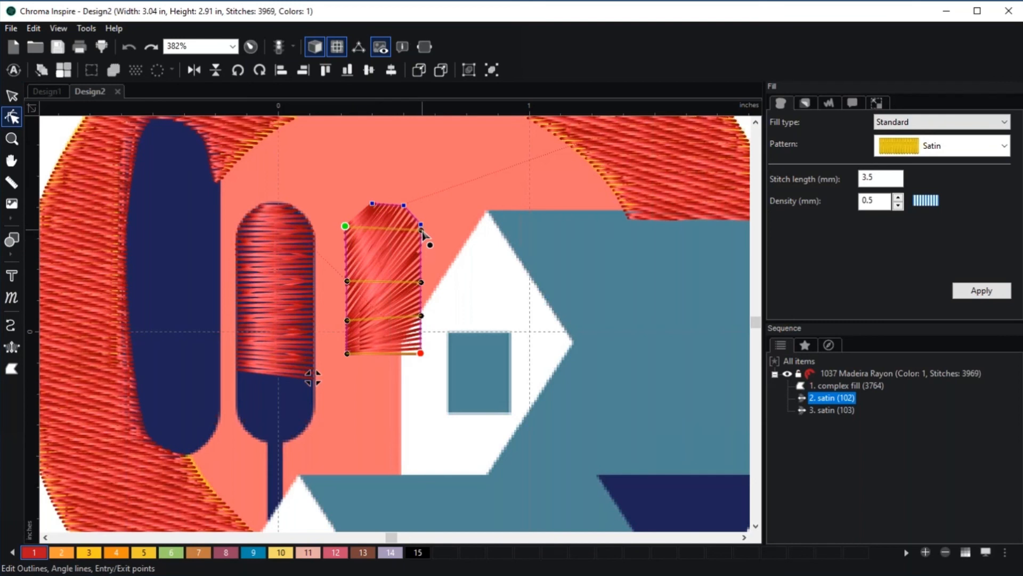
{"action": "key", "text": "g"}
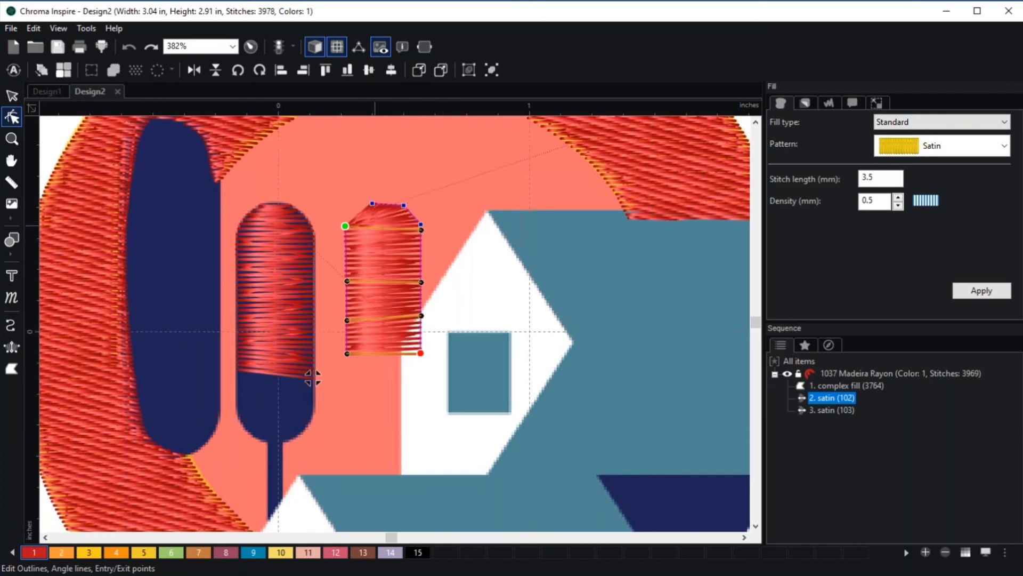
Convert the two top outline points of the block beside the tree to Smooth and shift the left one slightly outward
{"action": "right_click", "coordinate": [373, 203]}
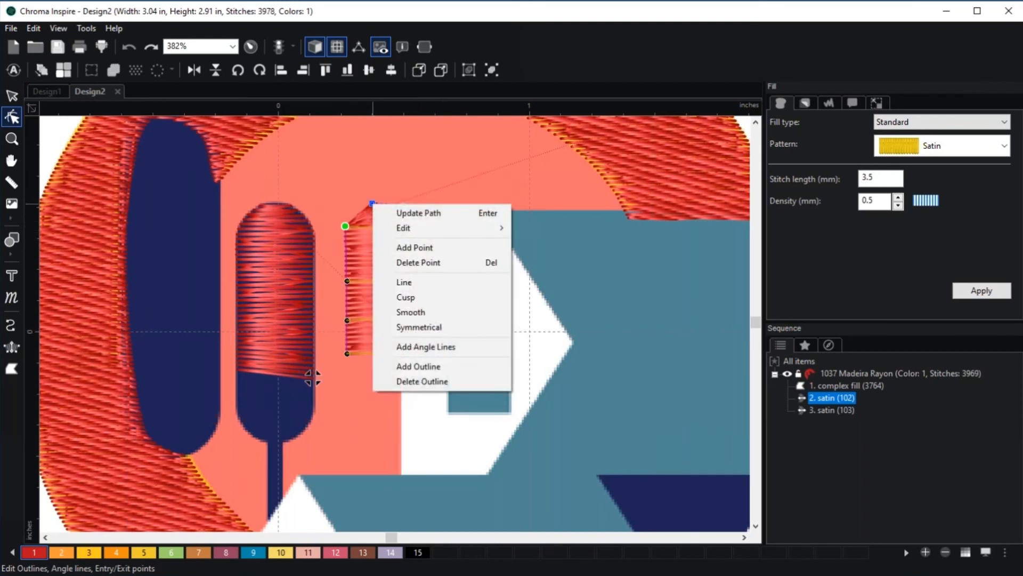
{"action": "left_click", "coordinate": [414, 312]}
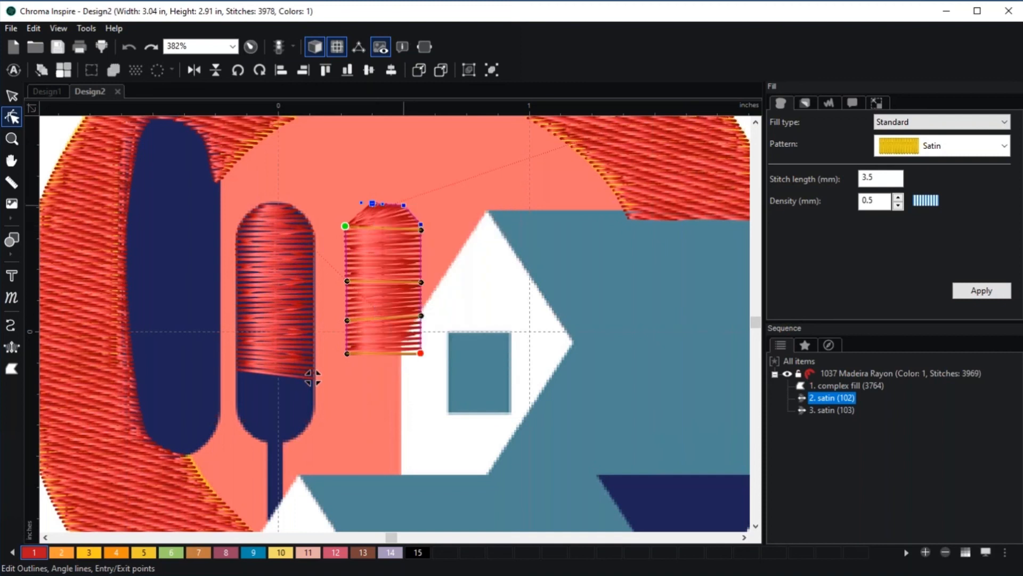
{"action": "right_click", "coordinate": [404, 205]}
{"action": "left_click", "coordinate": [441, 313]}
{"action": "left_click", "coordinate": [448, 315]}
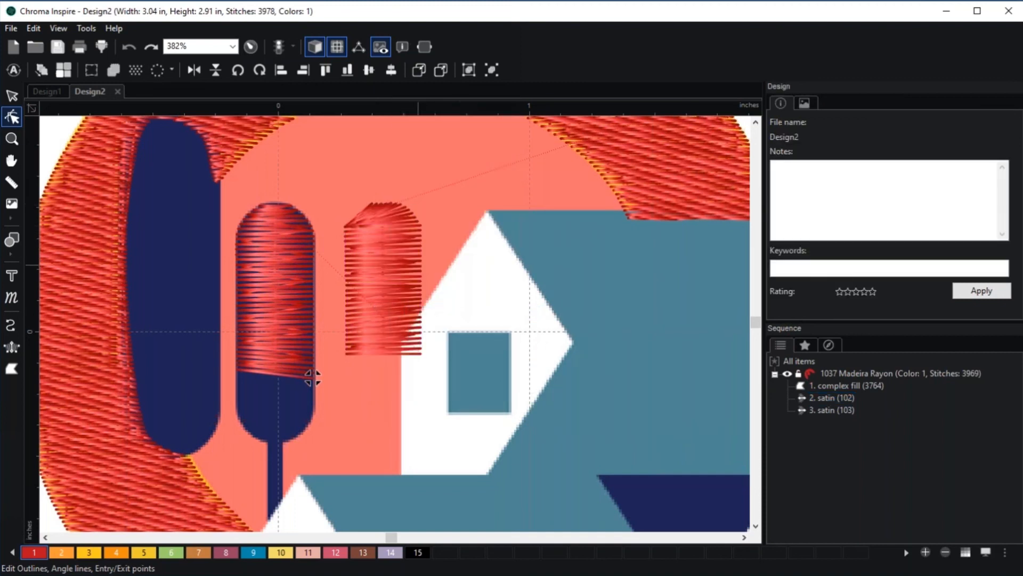
{"action": "left_click", "coordinate": [393, 213]}
{"action": "mouse_move", "coordinate": [373, 203]}
{"action": "left_mouse_down"}
{"action": "mouse_move", "coordinate": [357, 210]}
{"action": "mouse_move", "coordinate": [363, 204]}
{"action": "left_mouse_up"}
{"action": "left_click", "coordinate": [393, 211]}
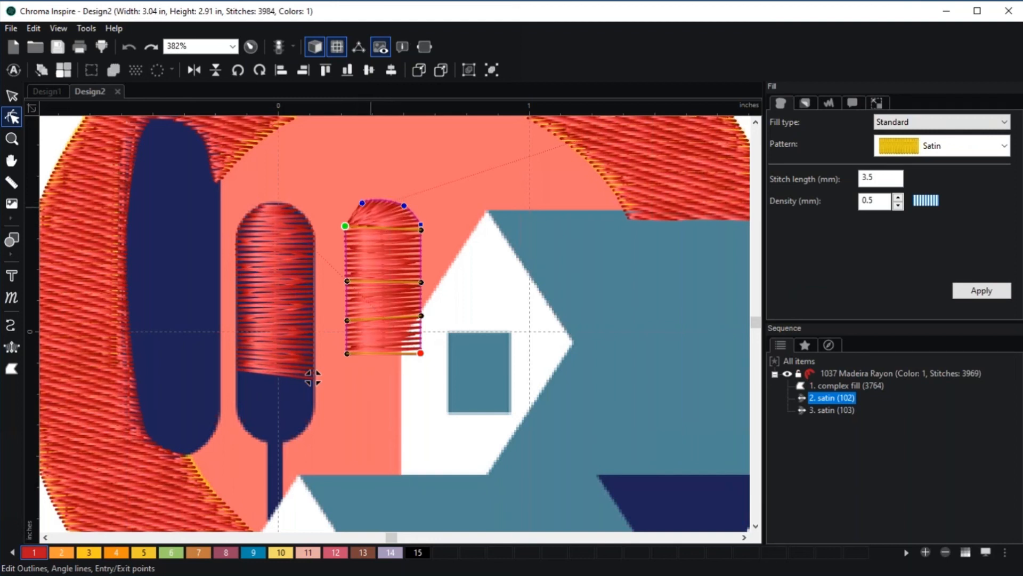
Reshape the top of the block beside the tree into a higher rounded curve and level its uppermost angle line
{"action": "scroll", "coordinate": [312, 376], "scroll_direction": "up", "scroll_amount": 3}
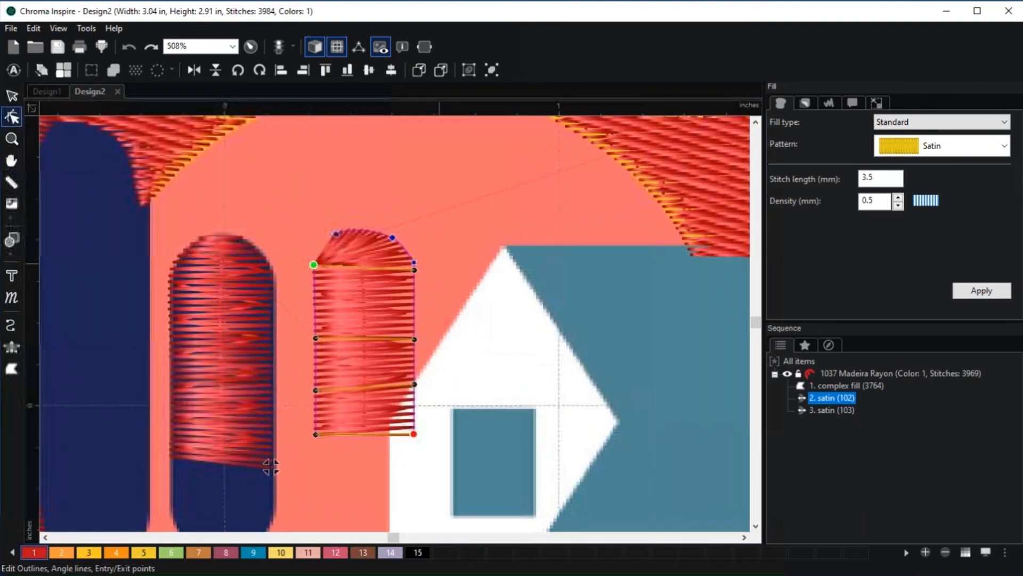
{"action": "left_click_drag", "start_coordinate": [287, 246], "coordinate": [322, 176]}
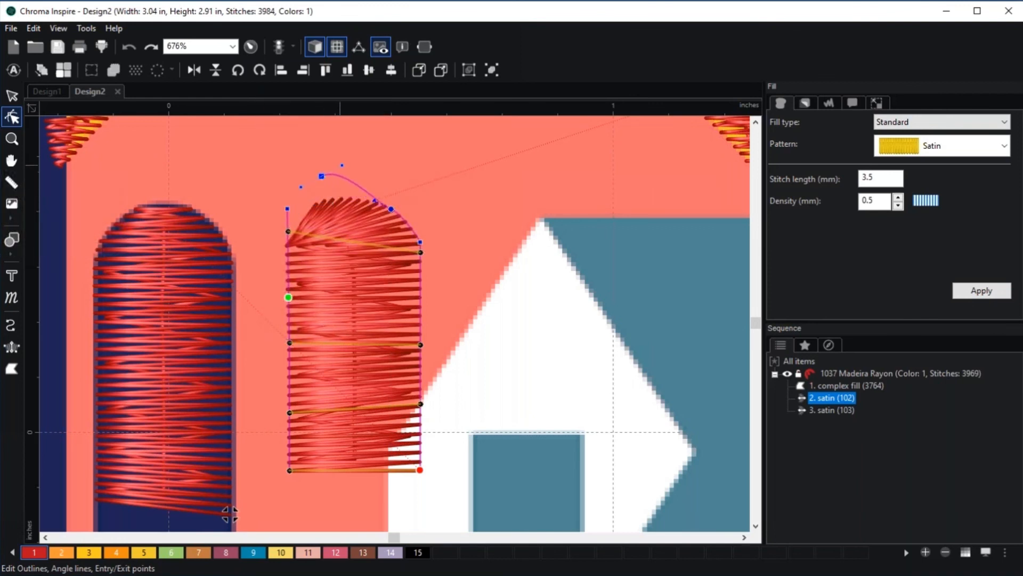
{"action": "left_click_drag", "start_coordinate": [342, 166], "coordinate": [316, 191]}
{"action": "left_click_drag", "start_coordinate": [391, 209], "coordinate": [341, 181]}
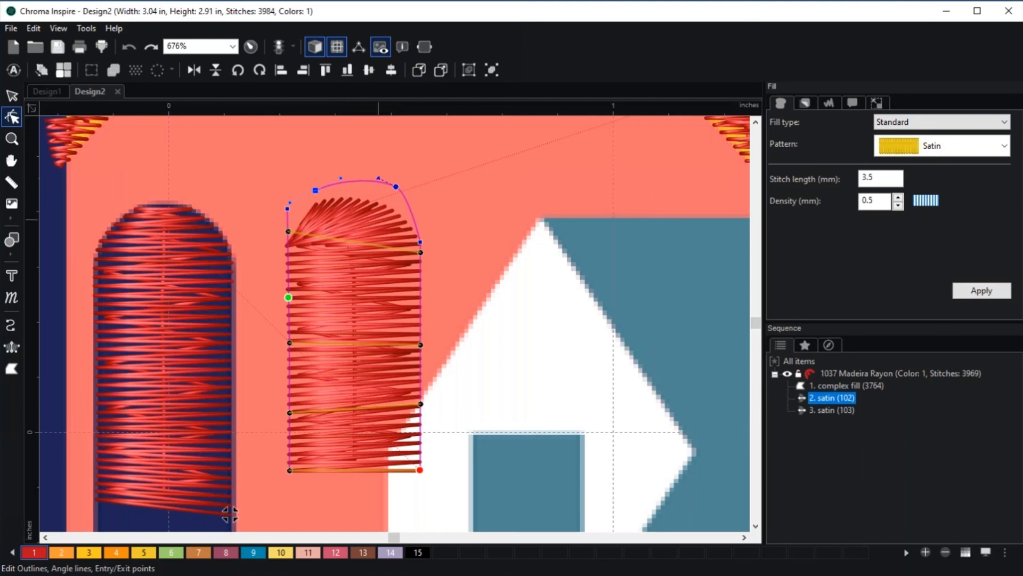
{"action": "left_click_drag", "start_coordinate": [288, 231], "coordinate": [289, 247]}
{"action": "key", "text": "Return"}
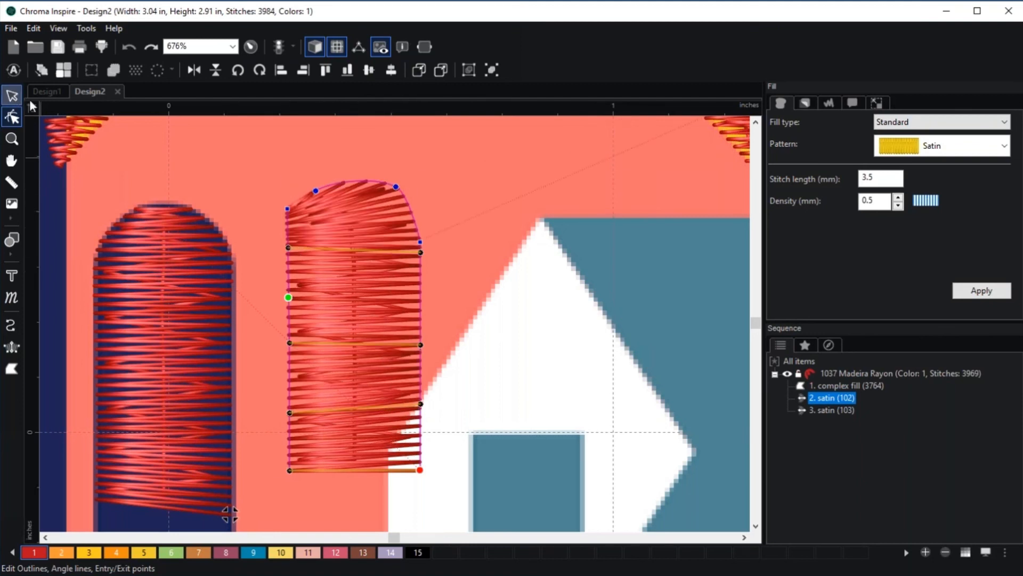
Delete the reshaped satin block beside the tree and select the satin block on the smaller tree
{"action": "left_click", "coordinate": [12, 96]}
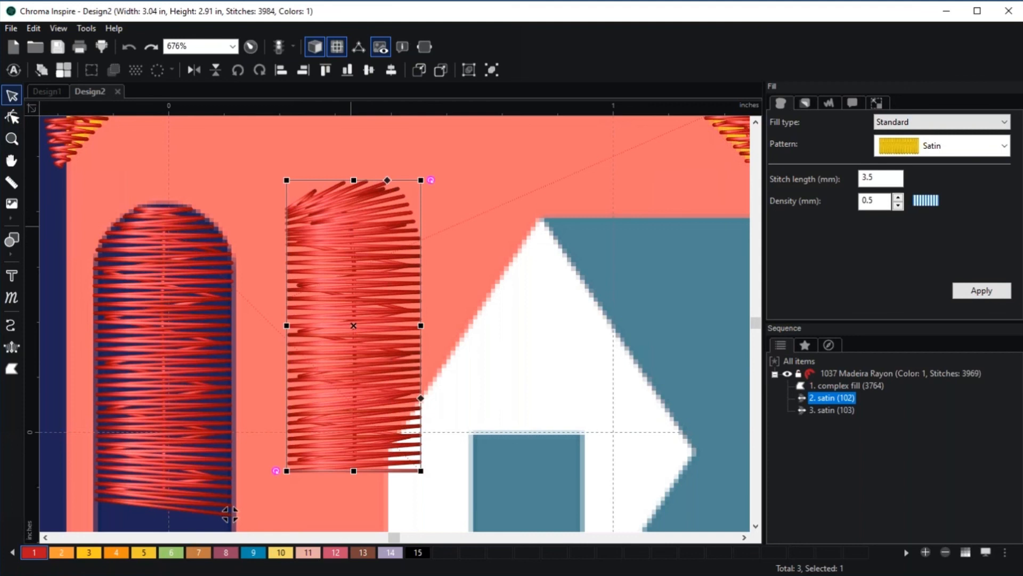
{"action": "key", "text": "Delete"}
{"action": "left_click", "coordinate": [281, 234]}
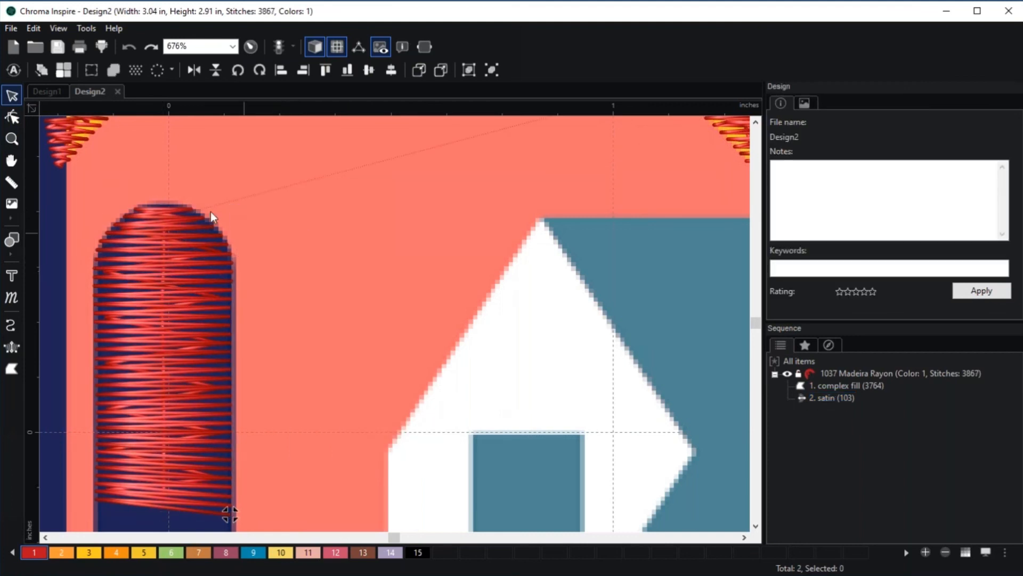
{"action": "left_click", "coordinate": [163, 222]}
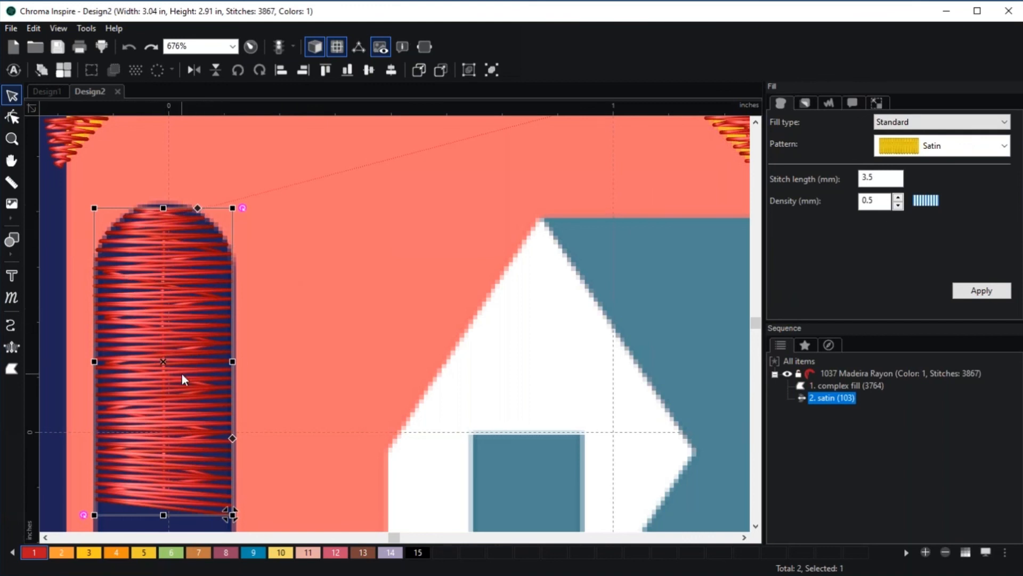
Draw a practice classic satin block with six point pairs, bulging outward between the small tree and the house
{"action": "left_click", "coordinate": [12, 348]}
{"action": "left_click", "coordinate": [381, 196]}
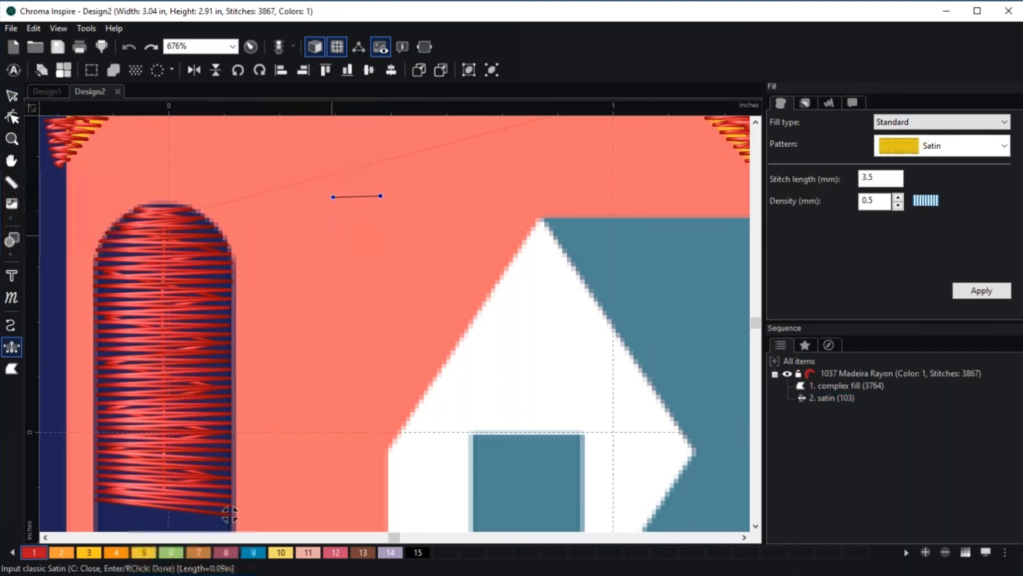
{"action": "left_click", "coordinate": [307, 232]}
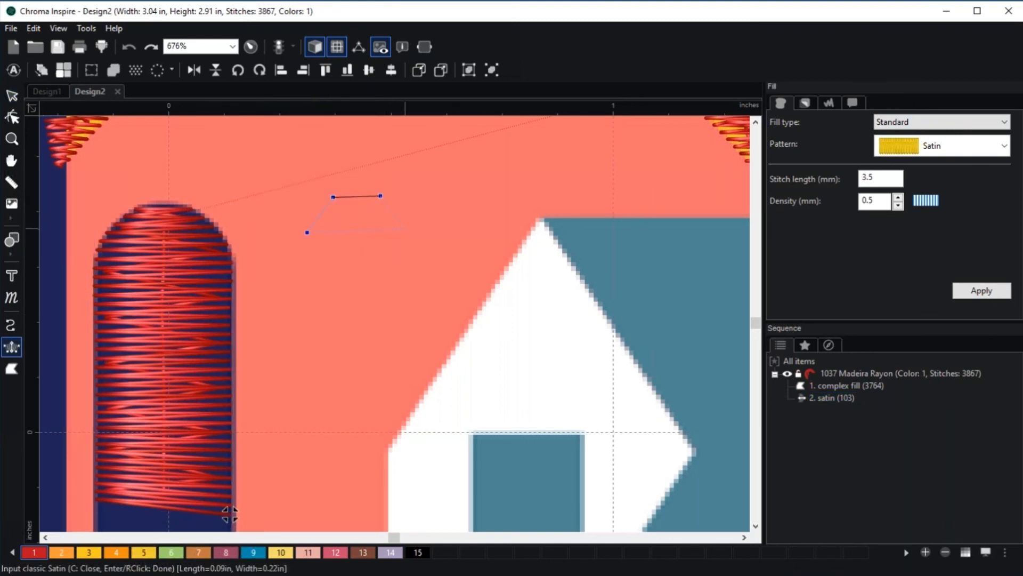
{"action": "left_click", "coordinate": [405, 228]}
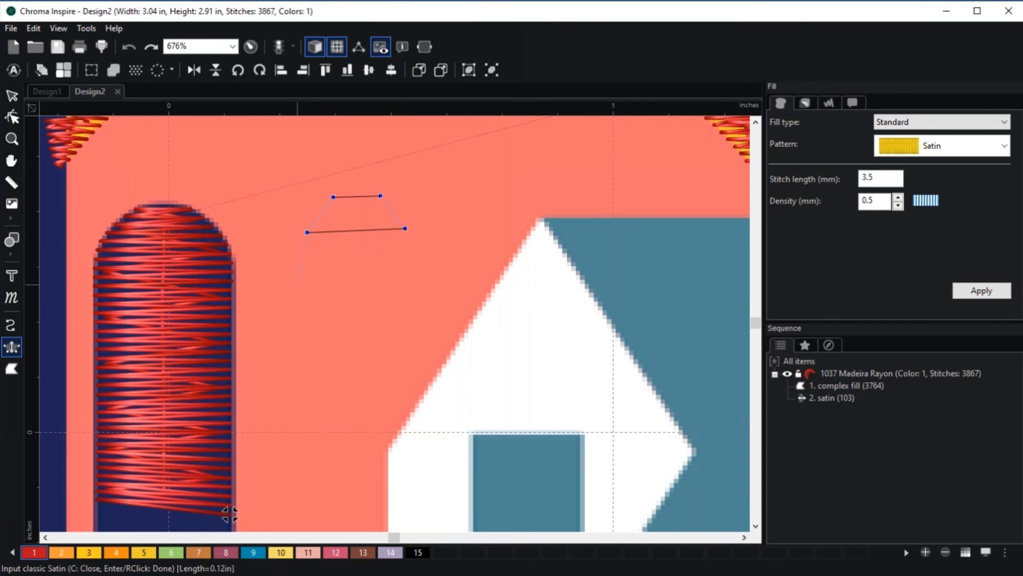
{"action": "left_click", "coordinate": [297, 285]}
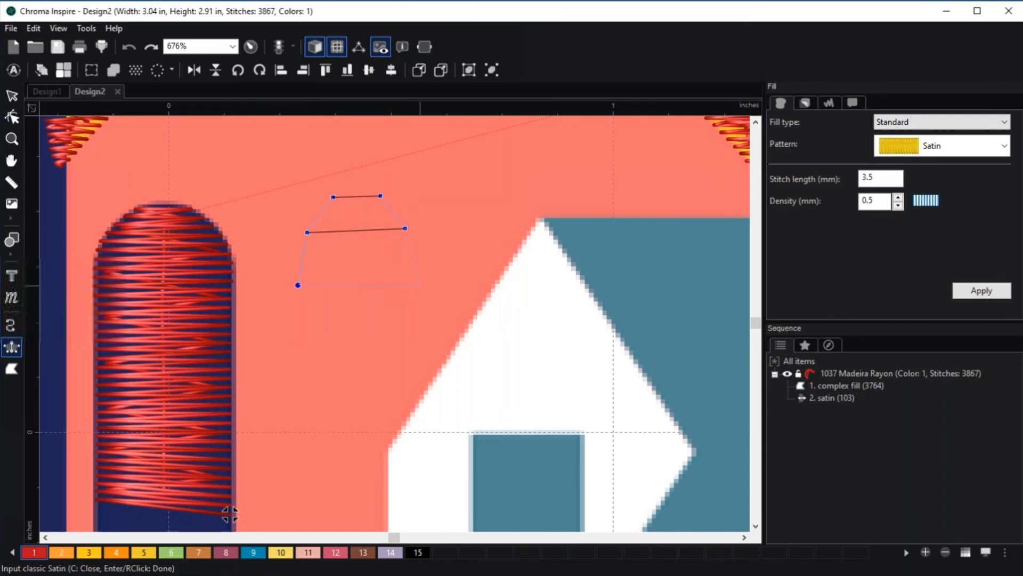
{"action": "left_click", "coordinate": [423, 283]}
{"action": "left_click", "coordinate": [286, 348]}
{"action": "left_click", "coordinate": [432, 351]}
{"action": "left_click", "coordinate": [287, 417]}
{"action": "left_click", "coordinate": [433, 421]}
{"action": "left_click", "coordinate": [418, 467]}
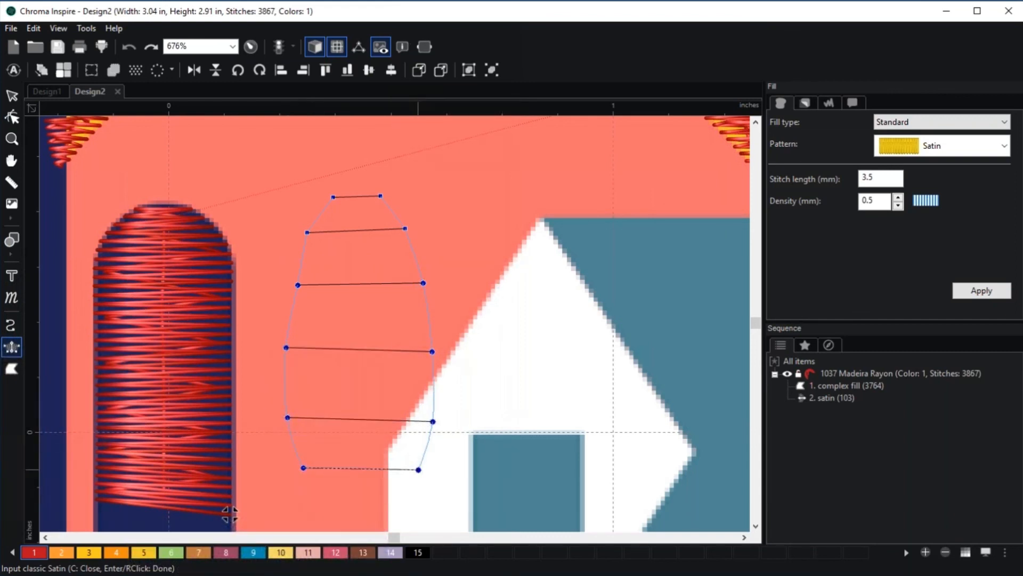
{"action": "right_click", "coordinate": [418, 467]}
Restrict point editing of the practice satin block to Outlines and delete the block
{"action": "left_click", "coordinate": [12, 117]}
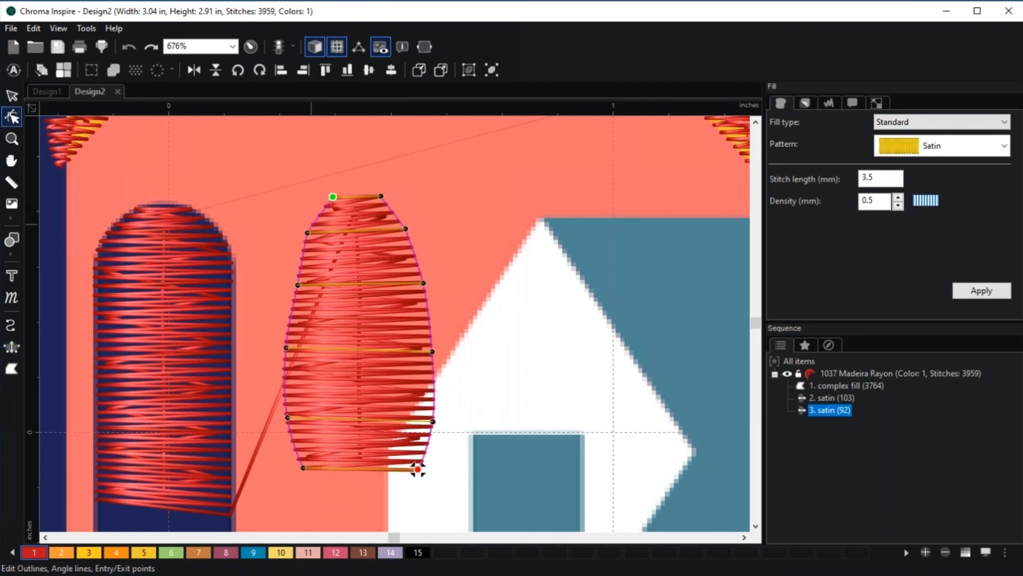
{"action": "right_click", "coordinate": [308, 232]}
{"action": "mouse_move", "coordinate": [339, 255]}
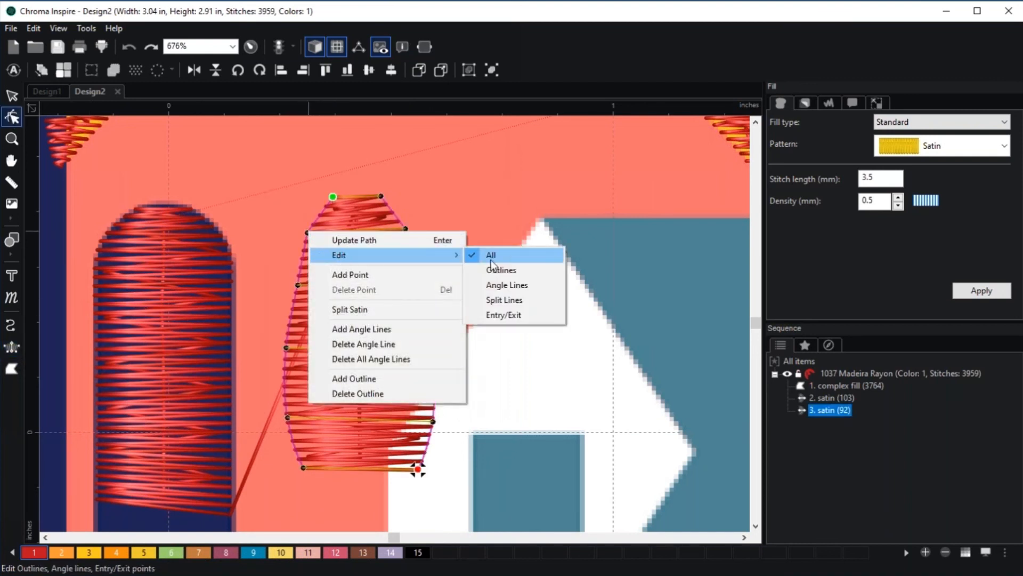
{"action": "left_click", "coordinate": [504, 269]}
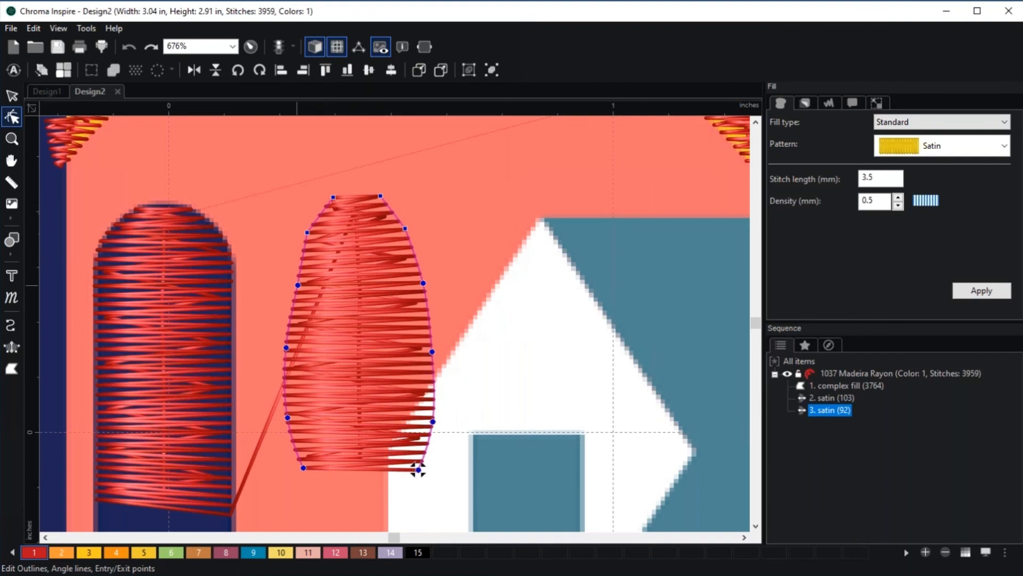
{"action": "key", "text": "Escape"}
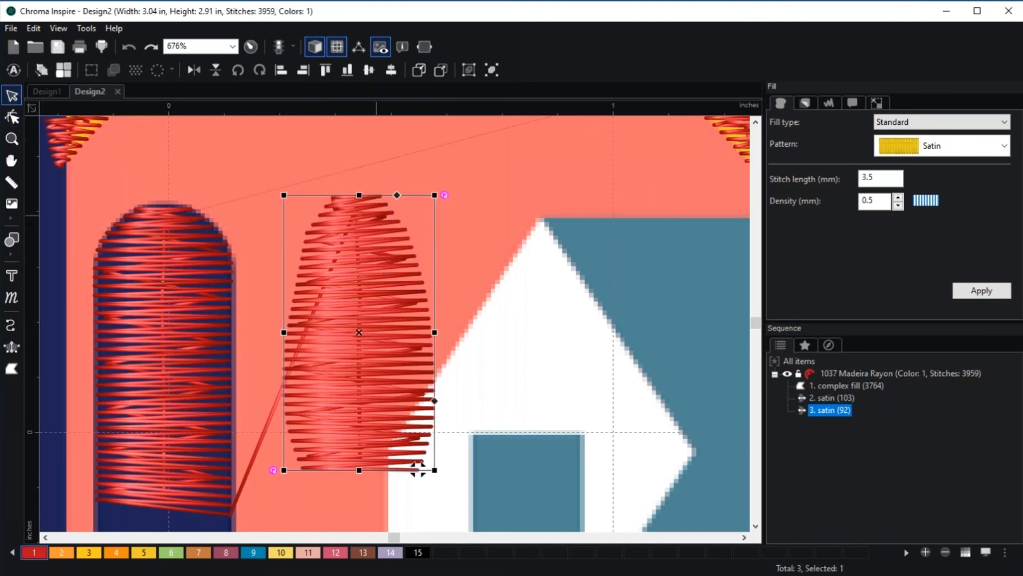
{"action": "key", "text": "Delete"}
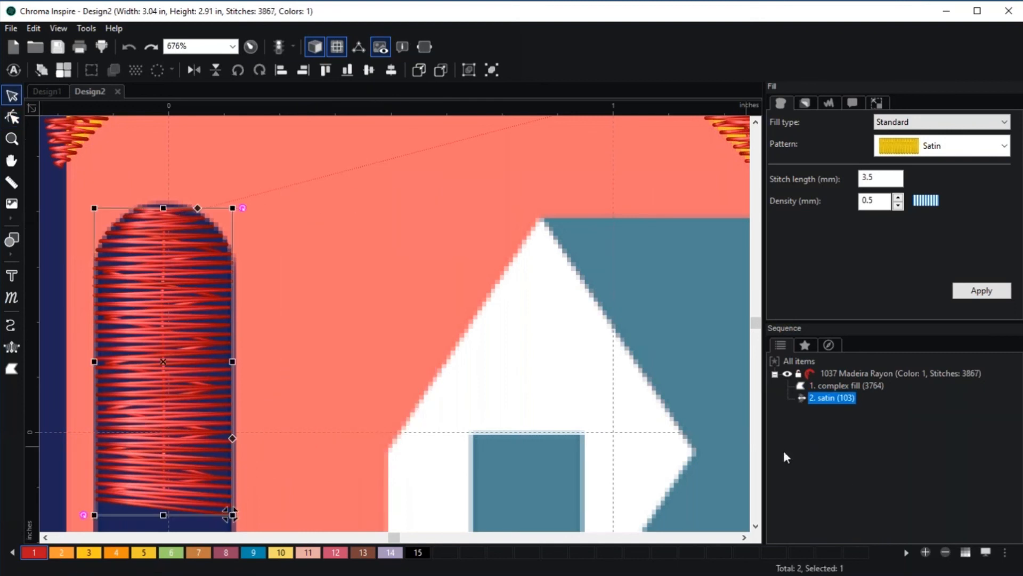
Delete the unfinished satin block on the smaller tree
{"action": "left_click", "coordinate": [881, 486]}
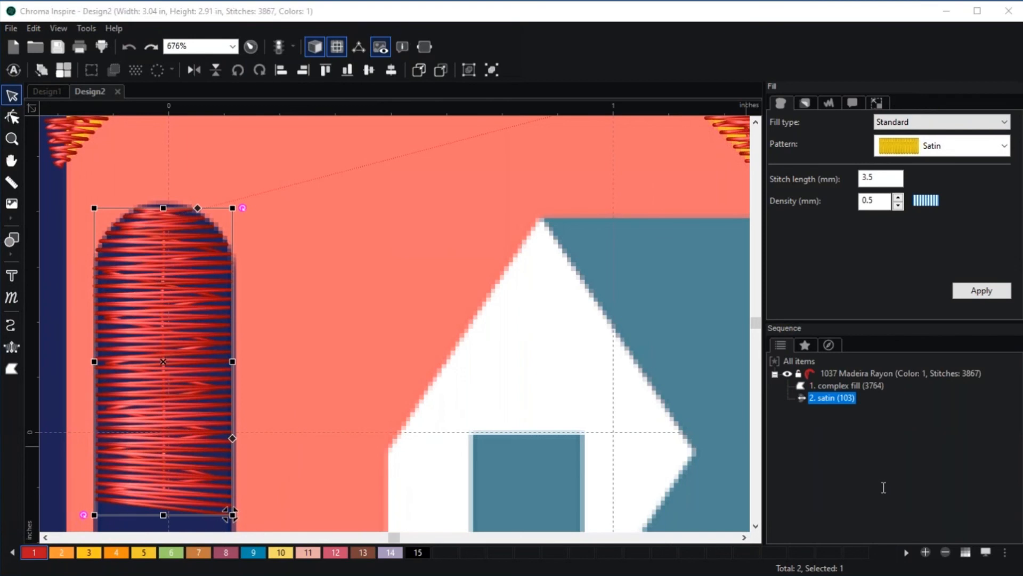
{"action": "scroll", "coordinate": [374, 225], "scroll_direction": "down", "scroll_amount": 1}
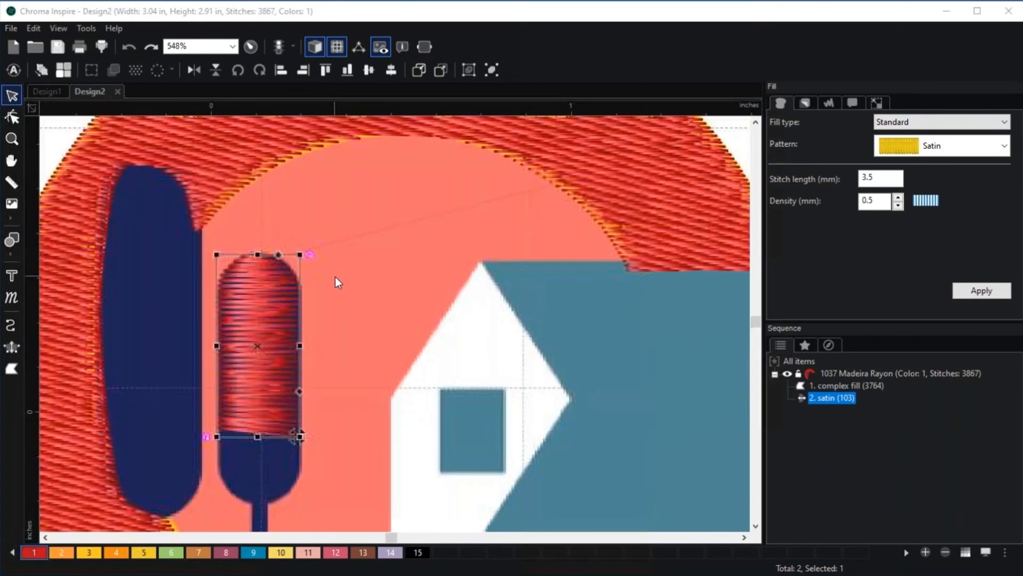
{"action": "scroll", "coordinate": [335, 277], "scroll_direction": "down", "scroll_amount": 2}
{"action": "left_click_drag", "start_coordinate": [362, 255], "coordinate": [372, 144]}
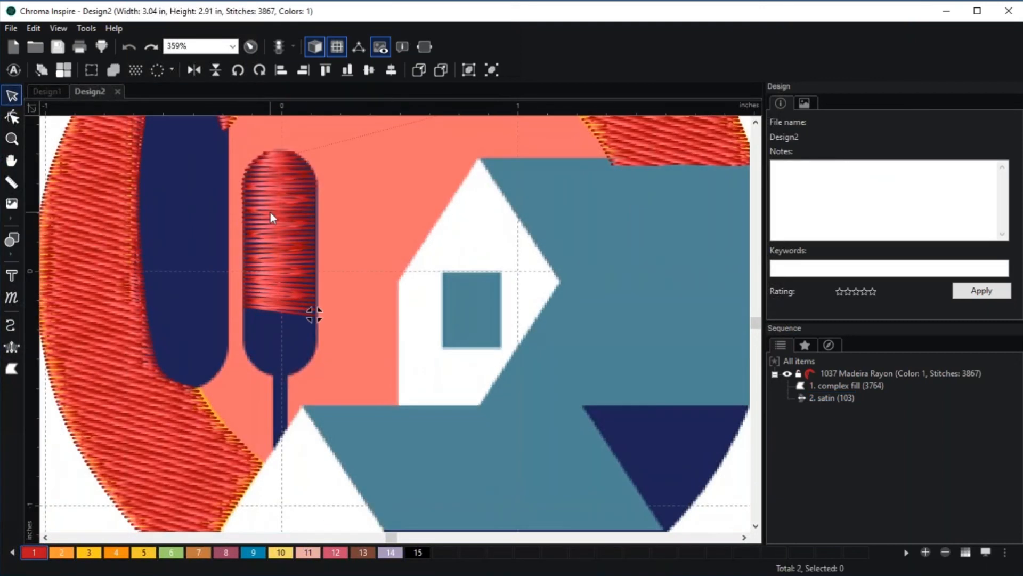
{"action": "left_click", "coordinate": [270, 212]}
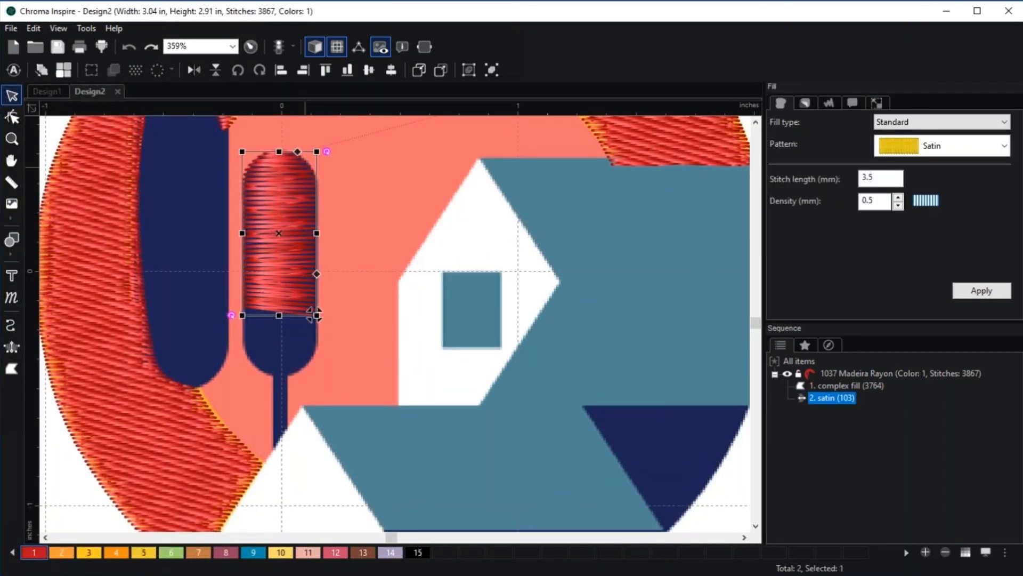
{"action": "key", "text": "Delete"}
Begin a classic satin block on the smaller tree, placing three point pairs around its rounded top
{"action": "left_click", "coordinate": [11, 347]}
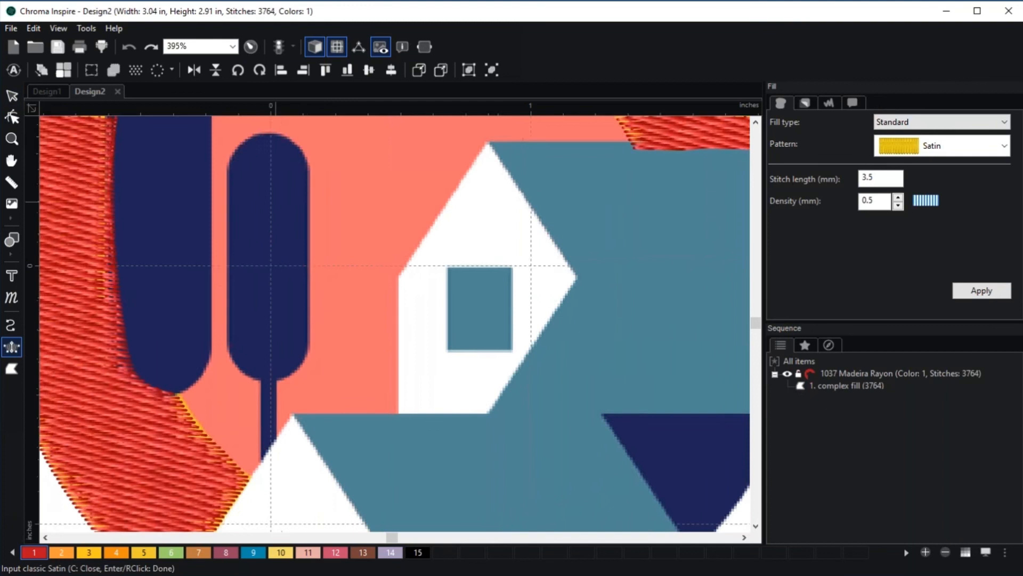
{"action": "scroll", "coordinate": [313, 304], "scroll_direction": "up", "scroll_amount": 4}
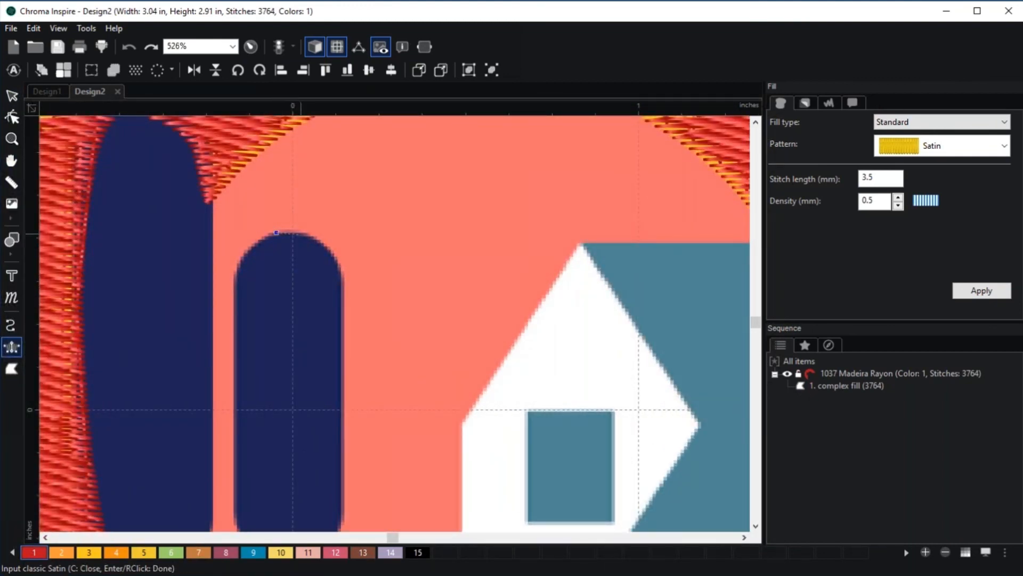
{"action": "left_click", "coordinate": [276, 232]}
{"action": "left_click", "coordinate": [302, 233]}
{"action": "left_click", "coordinate": [258, 243]}
{"action": "left_click", "coordinate": [324, 244]}
{"action": "left_click", "coordinate": [243, 260]}
{"action": "left_click", "coordinate": [337, 262]}
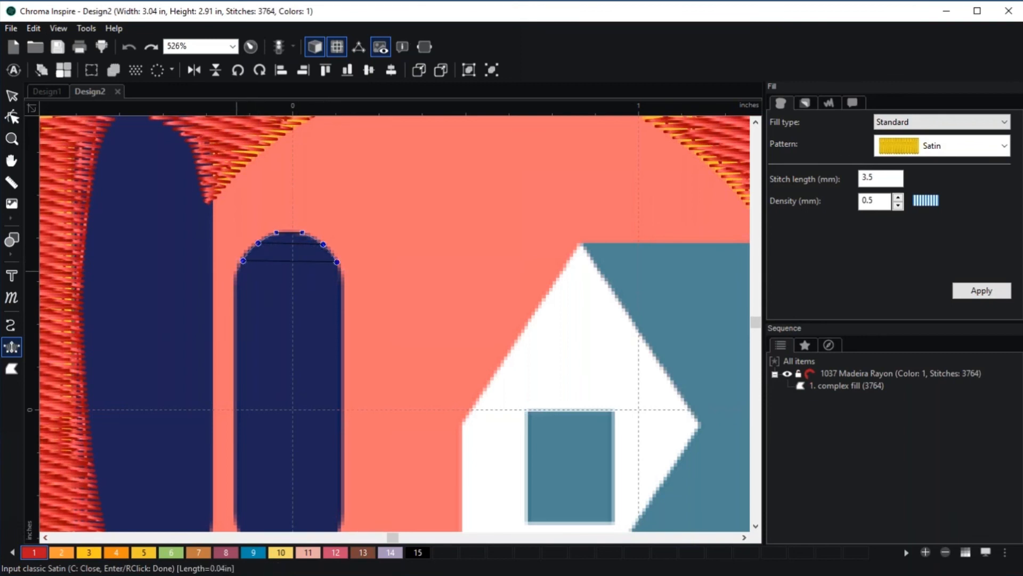
Extend the classic satin block down the tree's straight sides with three point pairs, ending just above the bottom curve
{"action": "left_click", "coordinate": [235, 276]}
{"action": "left_click", "coordinate": [343, 277]}
{"action": "left_click", "coordinate": [237, 316]}
{"action": "left_click", "coordinate": [343, 317]}
{"action": "scroll", "coordinate": [397, 321], "scroll_direction": "down", "scroll_amount": 2}
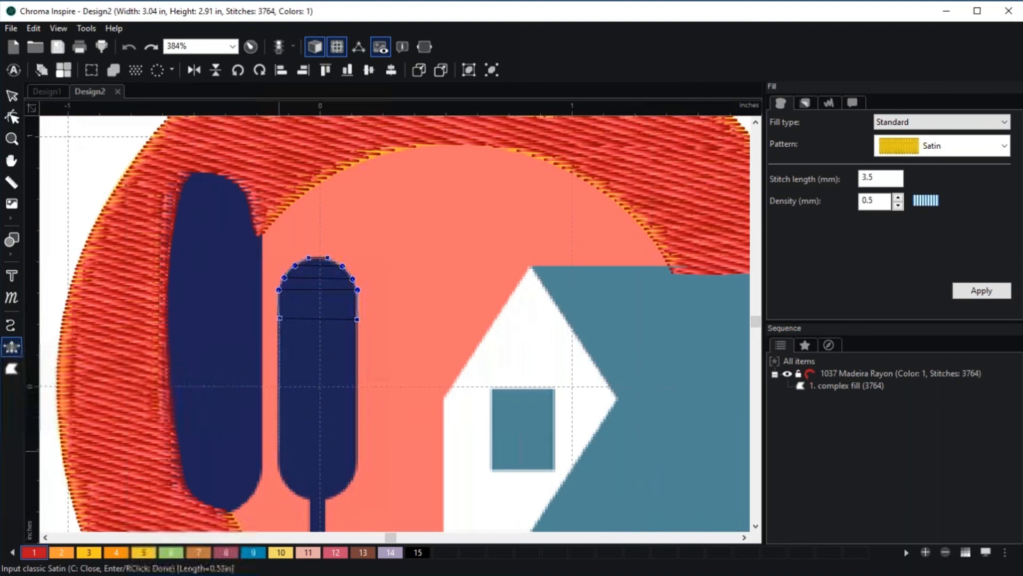
{"action": "left_click", "coordinate": [280, 462]}
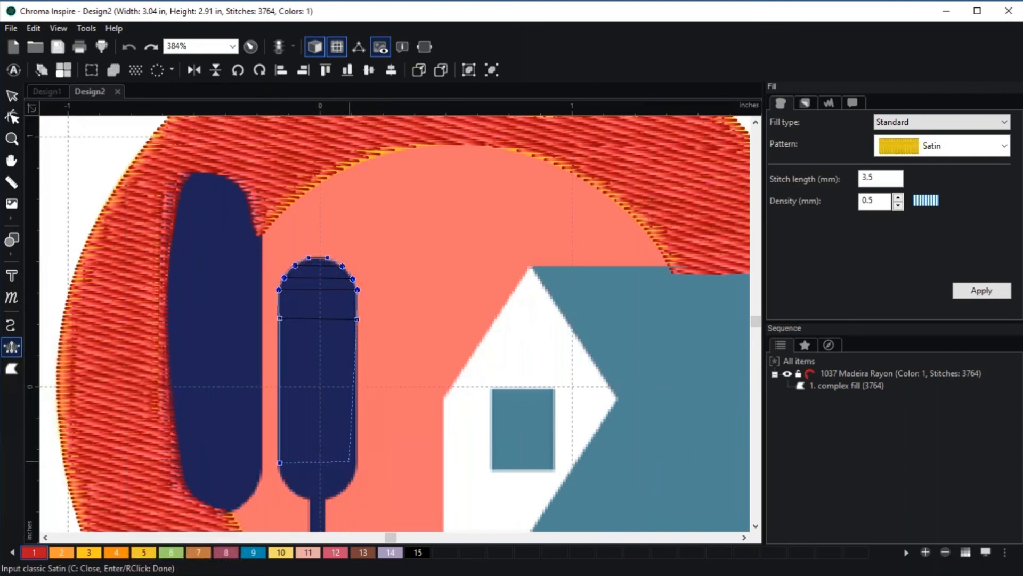
{"action": "left_click", "coordinate": [357, 461]}
Continue the satin block around the tree's bottom curve with four point pairs, ending where the trunk begins
{"action": "key", "text": "space"}
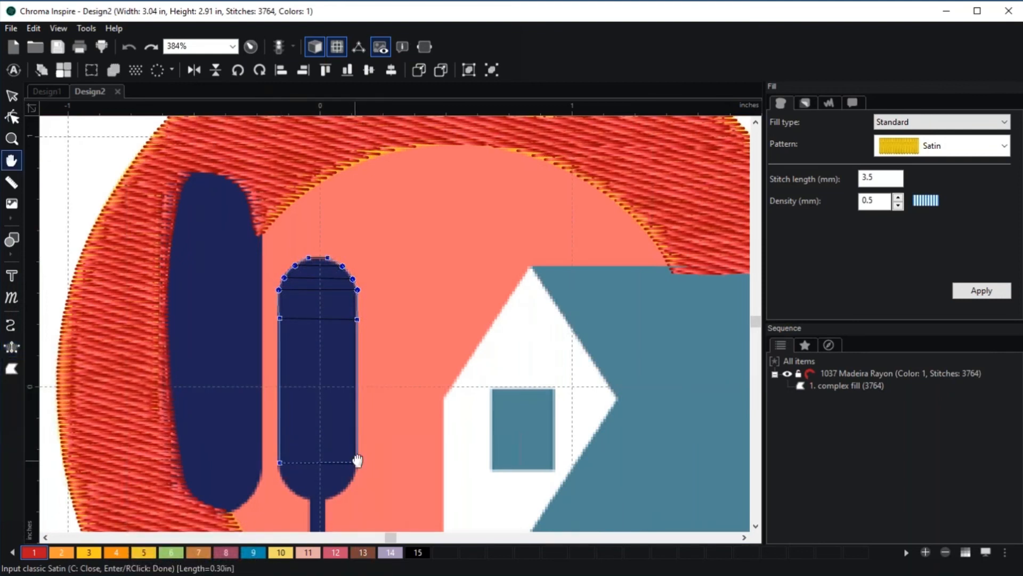
{"action": "scroll", "coordinate": [338, 360], "scroll_direction": "up", "scroll_amount": 5}
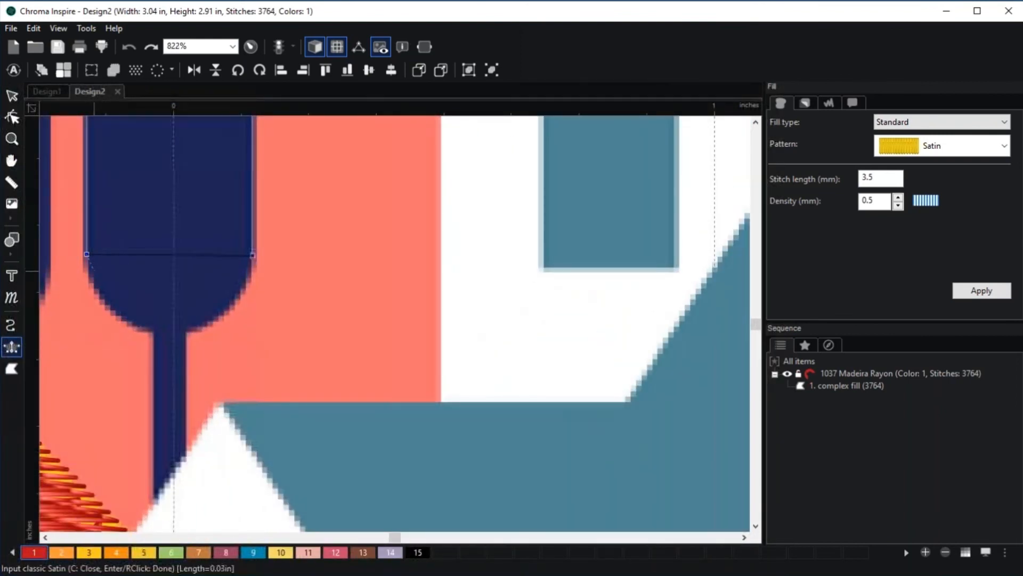
{"action": "left_click", "coordinate": [89, 277]}
{"action": "left_click", "coordinate": [249, 282]}
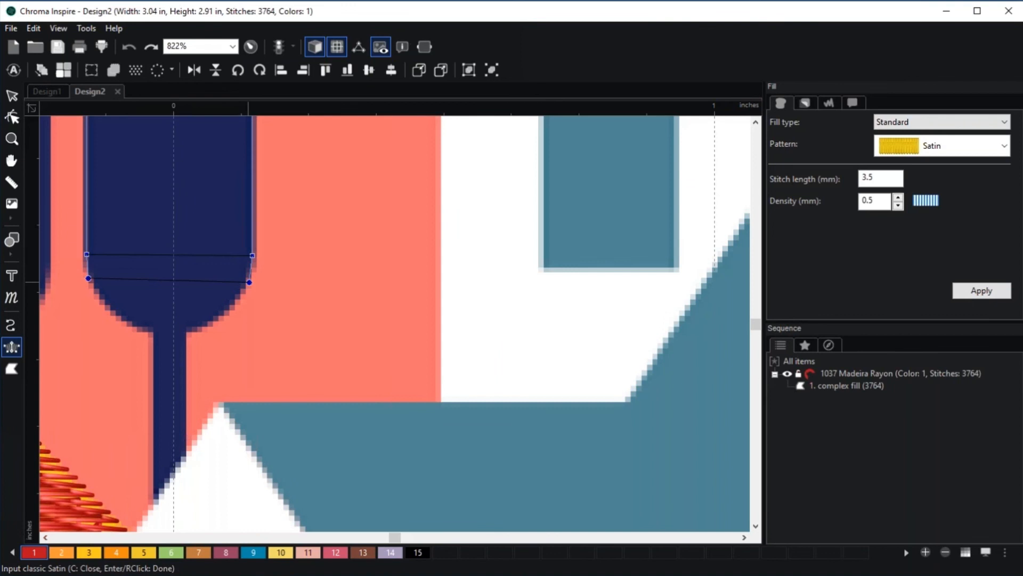
{"action": "left_click", "coordinate": [101, 299]}
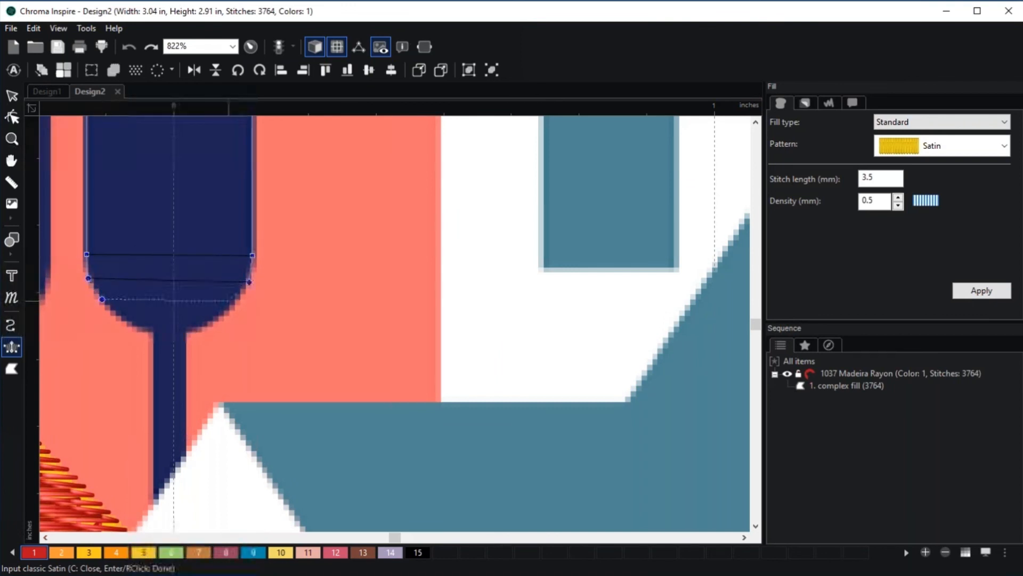
{"action": "left_click", "coordinate": [235, 306]}
{"action": "left_click", "coordinate": [119, 317]}
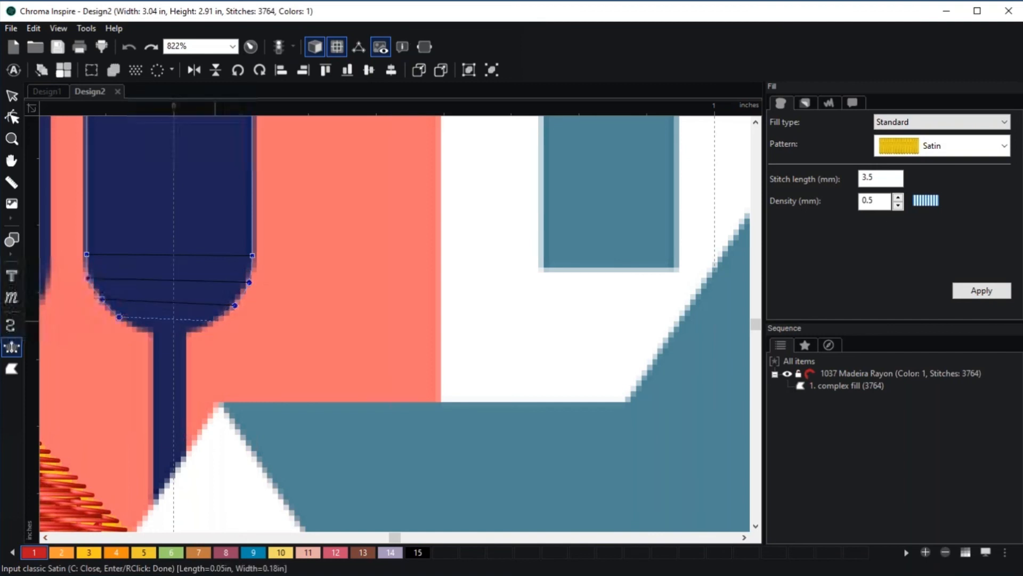
{"action": "left_click", "coordinate": [219, 318]}
{"action": "left_click", "coordinate": [153, 332]}
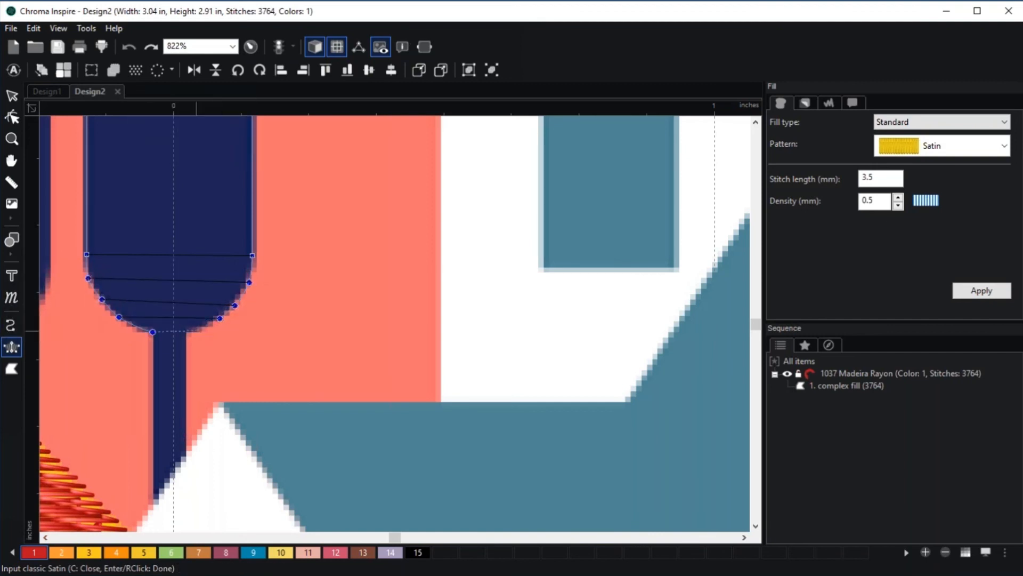
{"action": "left_click", "coordinate": [188, 331]}
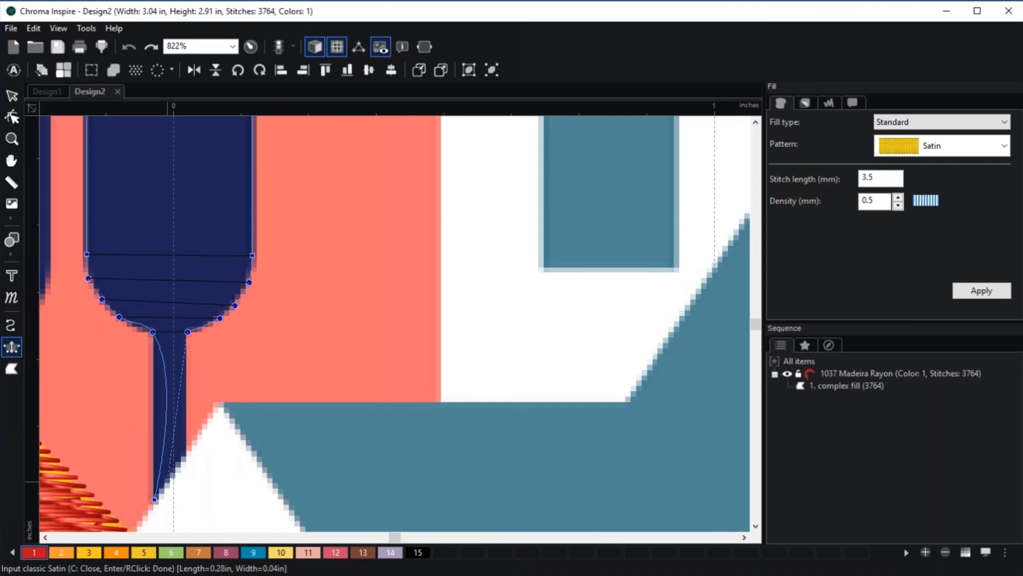
Add a slanted point pair at the trunk's lower end along the white roof edge and generate the satin stitches
{"action": "left_click", "coordinate": [155, 500]}
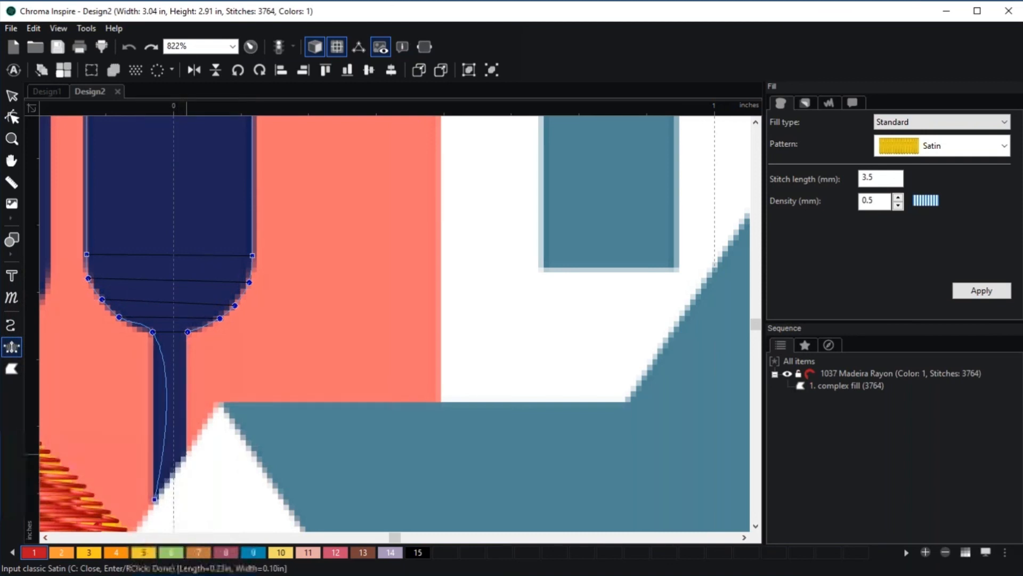
{"action": "left_click", "coordinate": [187, 452]}
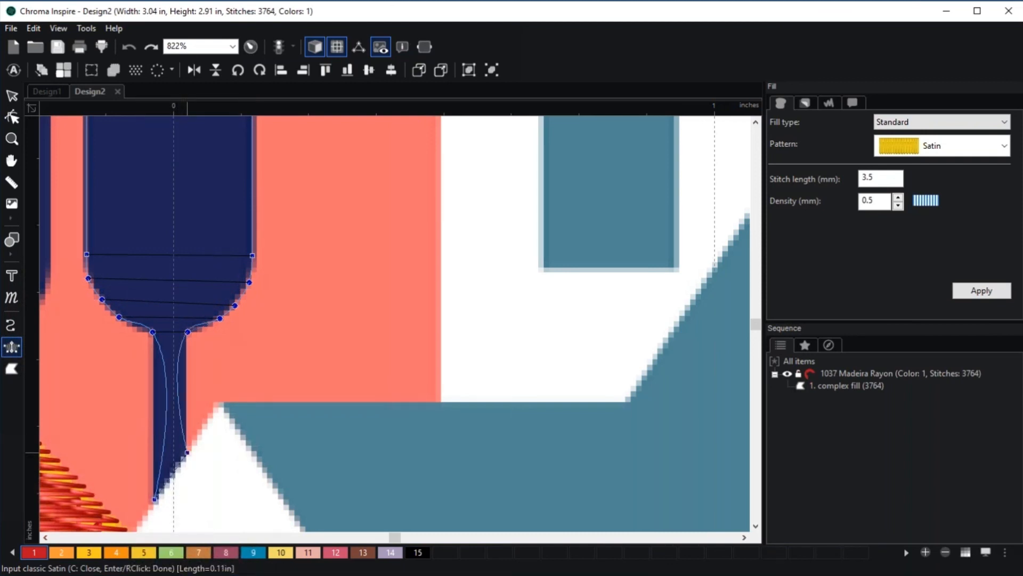
{"action": "key", "text": "Return"}
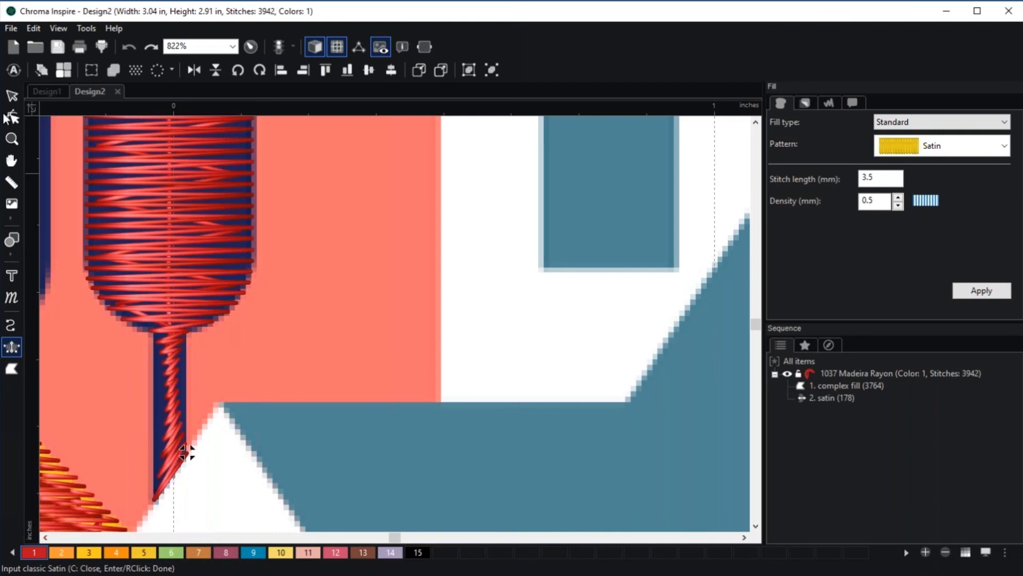
Move the angle line at the top of the trunk slightly down, away from the outline points at the trunk's junction
{"action": "left_click", "coordinate": [11, 96]}
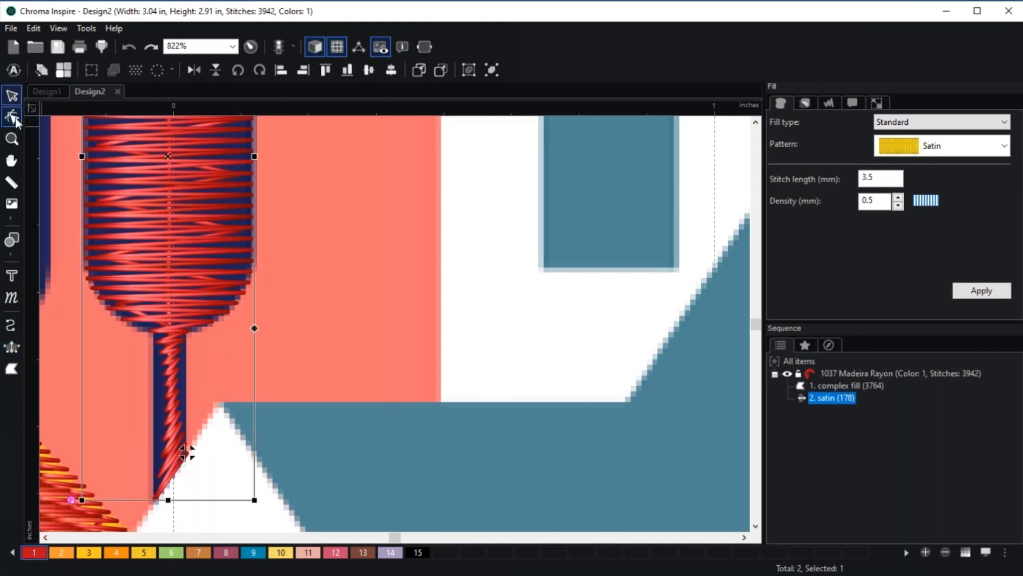
{"action": "left_click", "coordinate": [11, 117]}
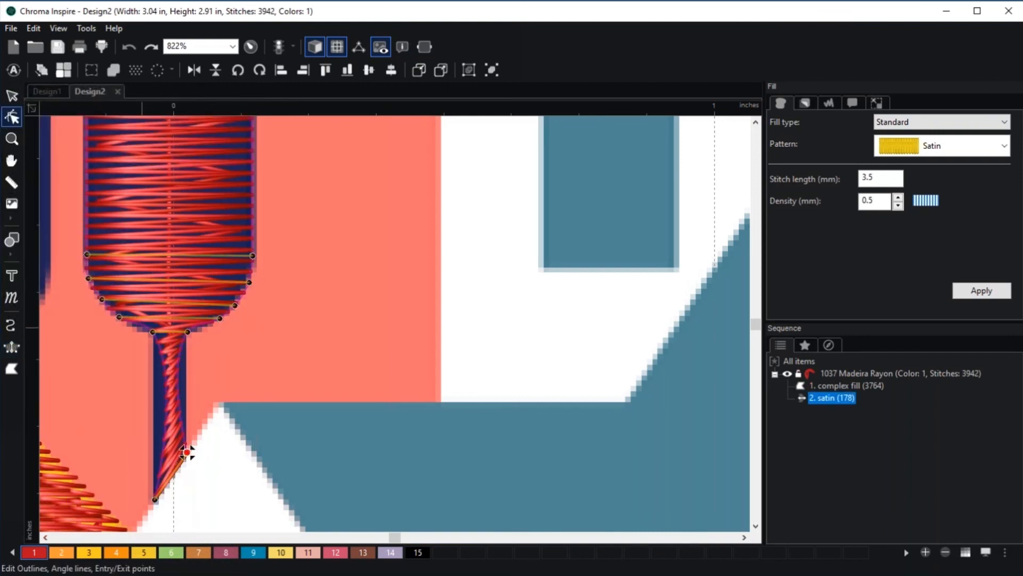
{"action": "left_click", "coordinate": [152, 332]}
{"action": "left_click_drag", "start_coordinate": [157, 352], "coordinate": [182, 355]}
{"action": "scroll", "coordinate": [126, 347], "scroll_direction": "up", "scroll_amount": 4}
{"action": "key", "text": "space"}
{"action": "left_click_drag", "start_coordinate": [90, 511], "coordinate": [308, 468]}
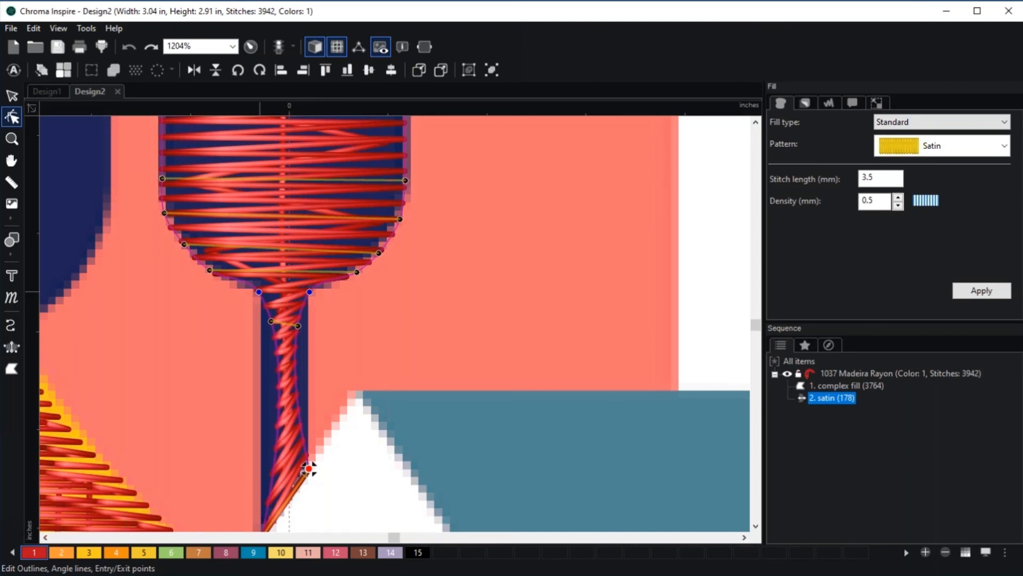
Convert the outline point at the left of the tree's trunk junction to Line and regenerate the satin stitches
{"action": "right_click", "coordinate": [258, 291]}
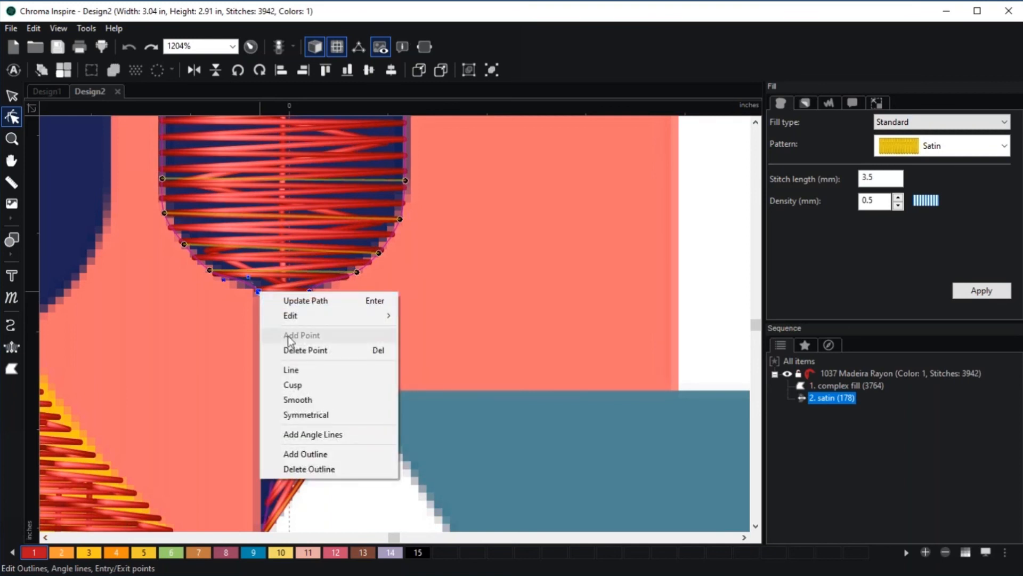
{"action": "left_click", "coordinate": [308, 369]}
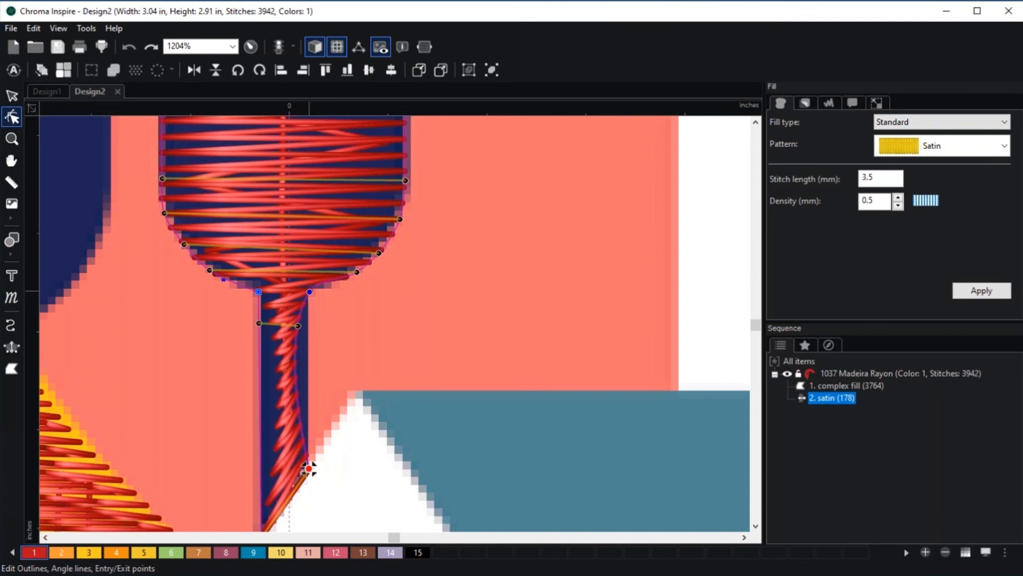
{"action": "right_click", "coordinate": [308, 468]}
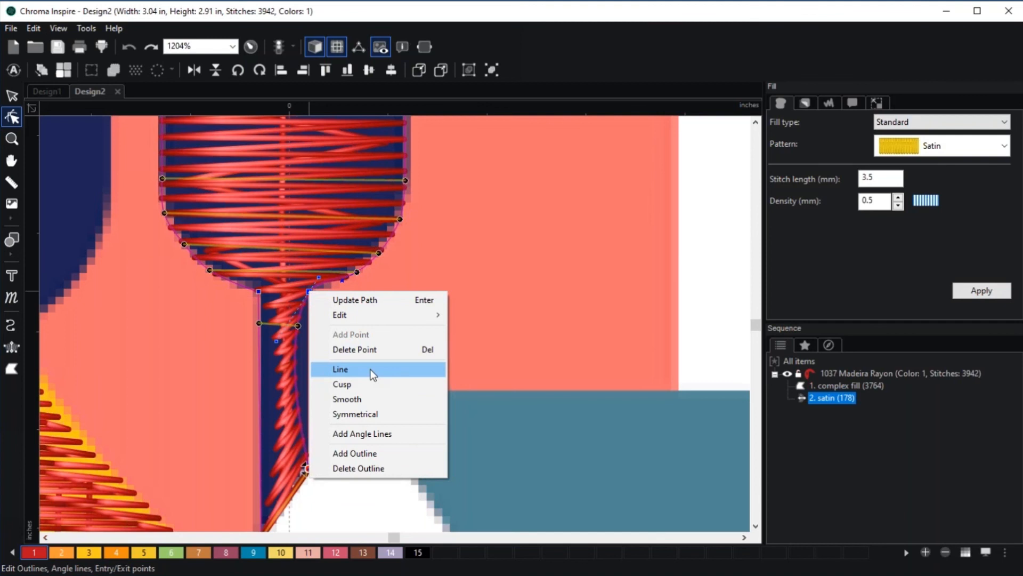
{"action": "left_click", "coordinate": [479, 341]}
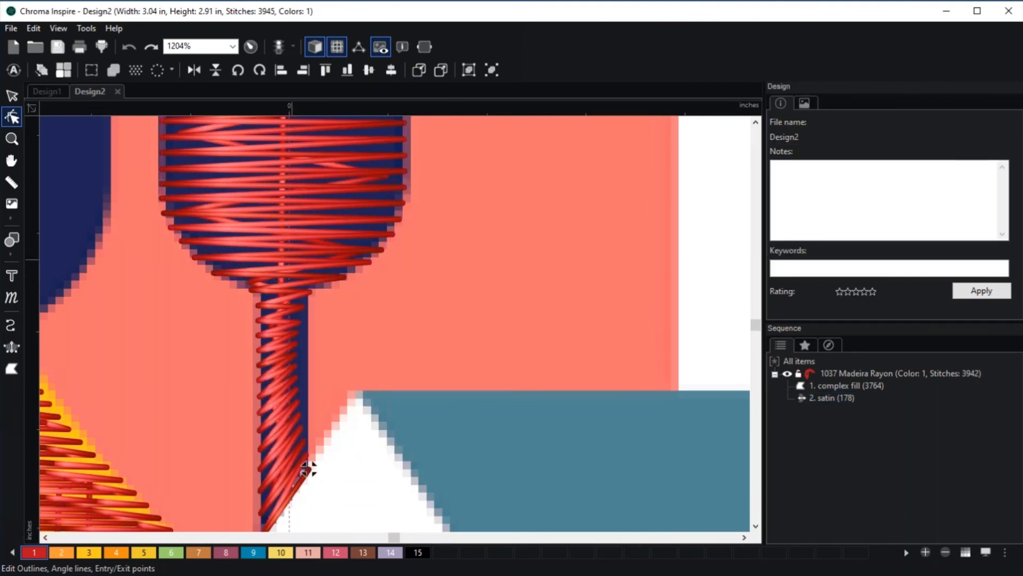
Reselect the satin block, convert the outline point at the right of the trunk junction to Line, and update the path
{"action": "left_click", "coordinate": [12, 96]}
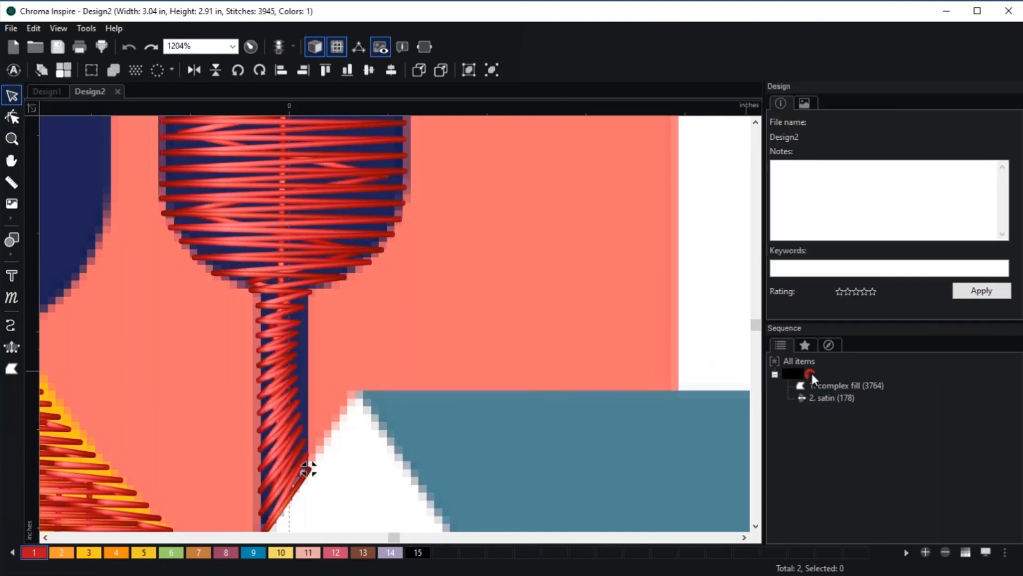
{"action": "left_click", "coordinate": [834, 398]}
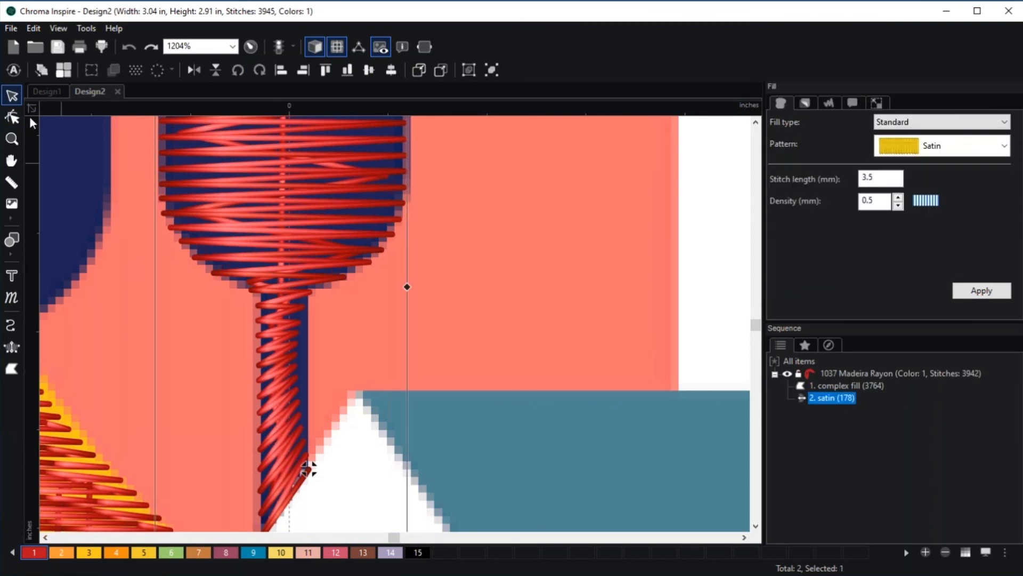
{"action": "left_click", "coordinate": [12, 117]}
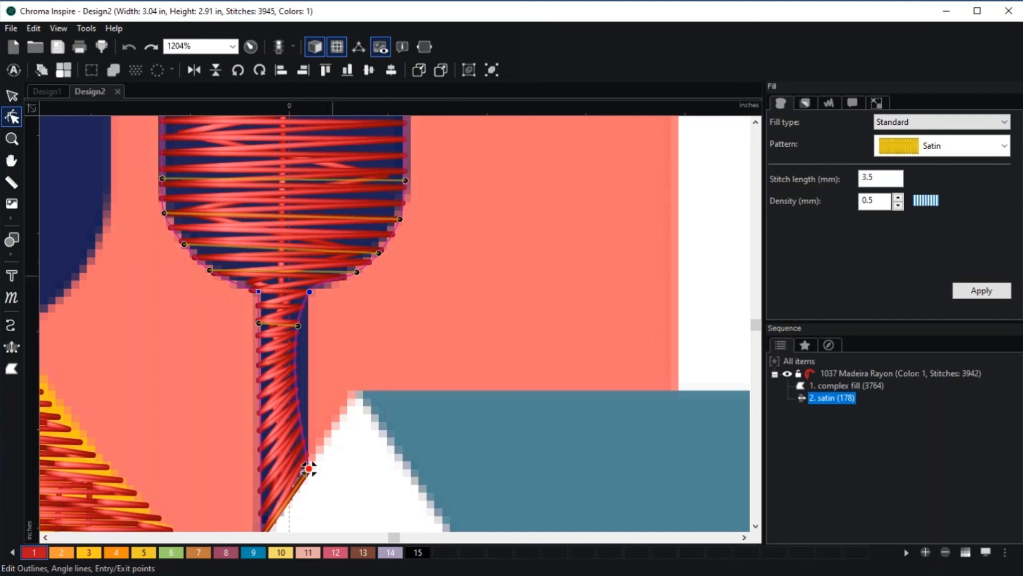
{"action": "right_click", "coordinate": [310, 291]}
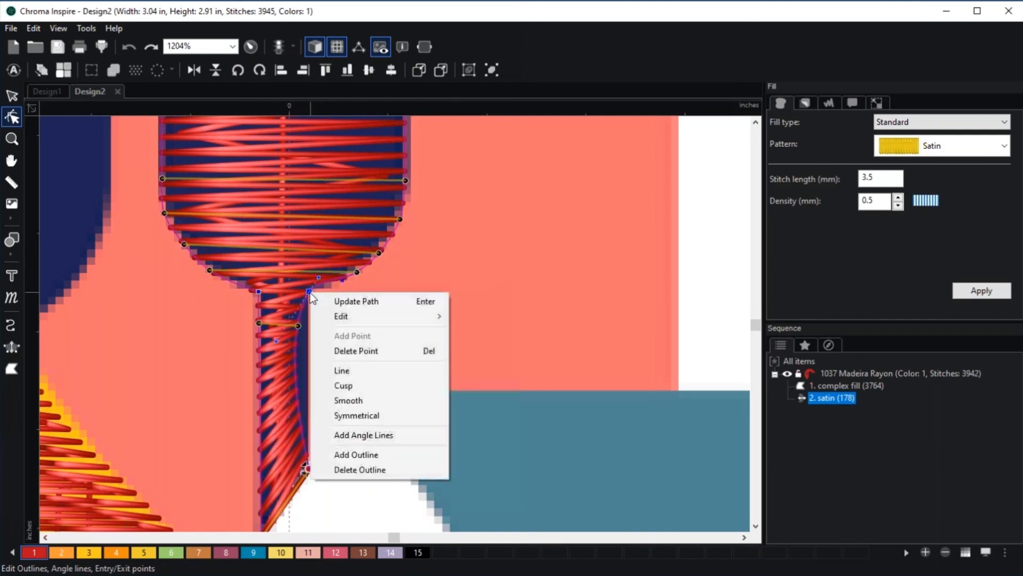
{"action": "left_click", "coordinate": [333, 369]}
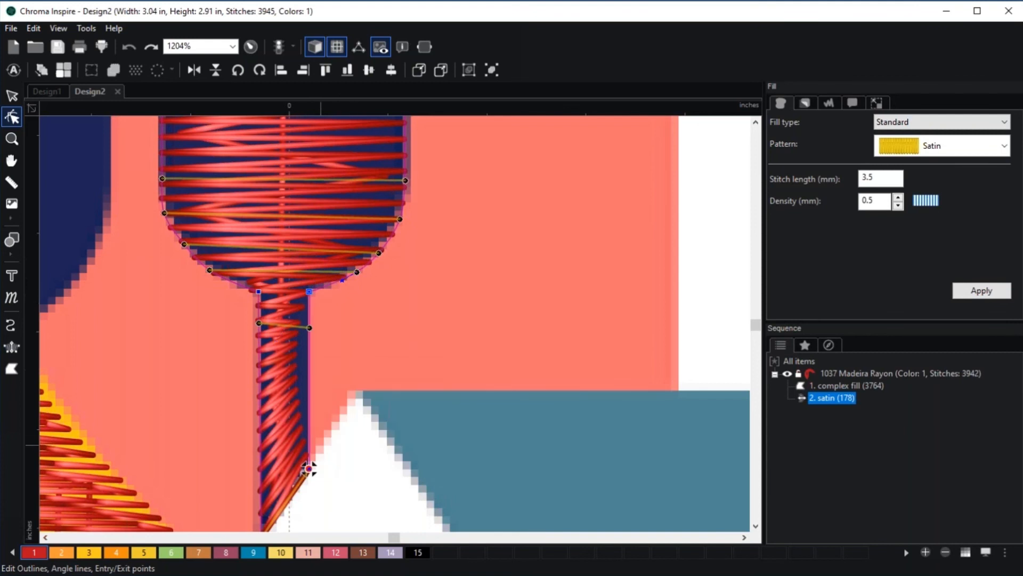
{"action": "key", "text": "Return"}
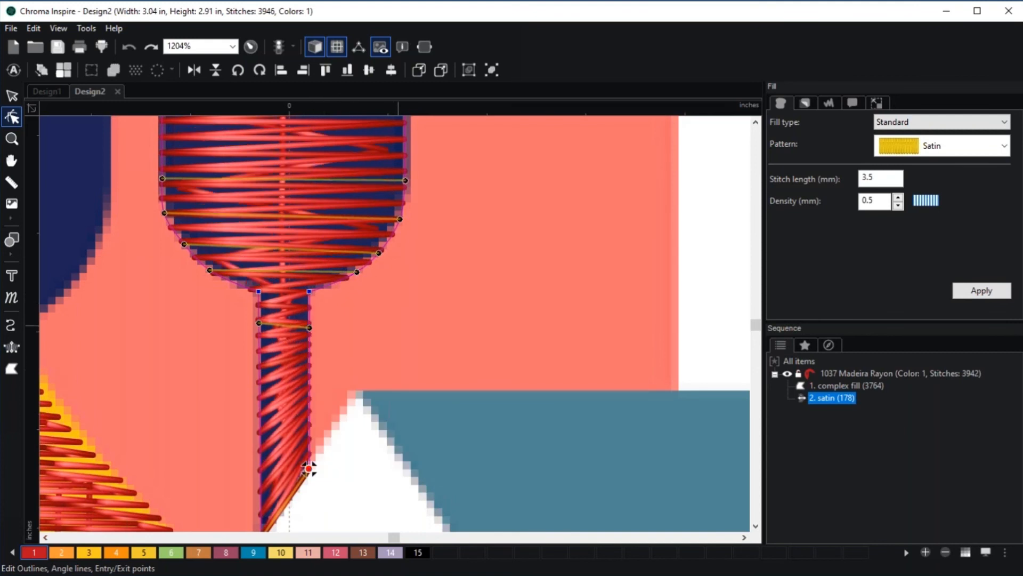
Move the left ends of two angle lines on the tree's rounded top slightly down along the outline and update the path
{"action": "scroll", "coordinate": [333, 426], "scroll_direction": "down", "scroll_amount": 1}
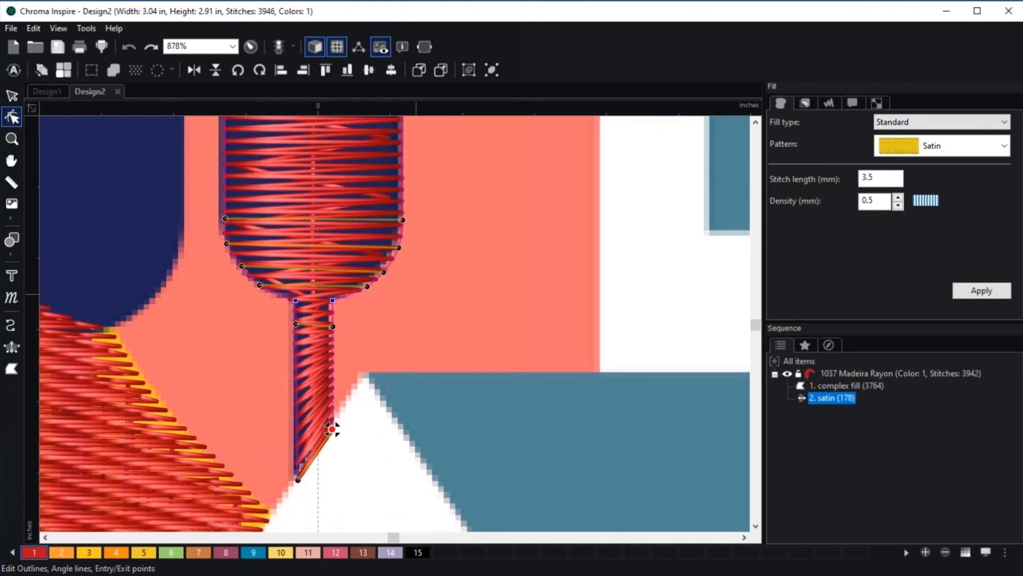
{"action": "scroll", "coordinate": [415, 294], "scroll_direction": "down", "scroll_amount": 6}
{"action": "left_click_drag", "start_coordinate": [440, 213], "coordinate": [405, 390]}
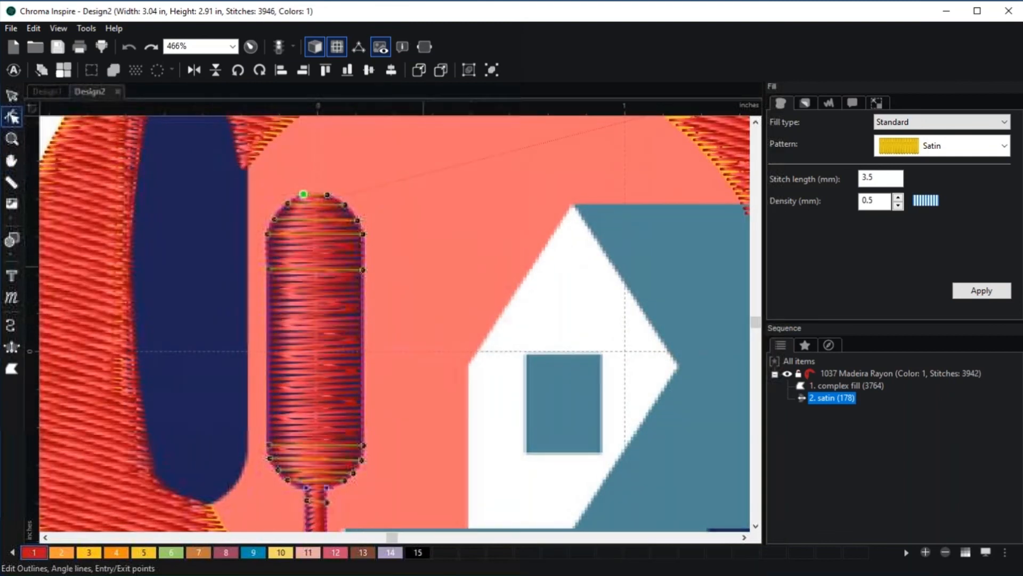
{"action": "scroll", "coordinate": [418, 240], "scroll_direction": "up", "scroll_amount": 1}
{"action": "scroll", "coordinate": [346, 240], "scroll_direction": "up", "scroll_amount": 1}
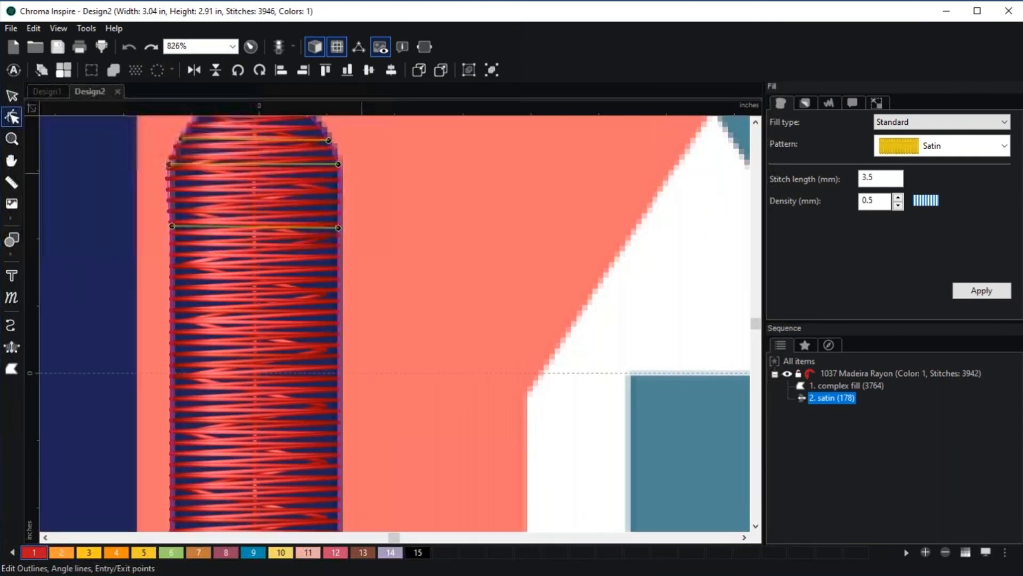
{"action": "left_click_drag", "start_coordinate": [388, 170], "coordinate": [468, 280]}
{"action": "scroll", "coordinate": [469, 280], "scroll_direction": "up", "scroll_amount": 2}
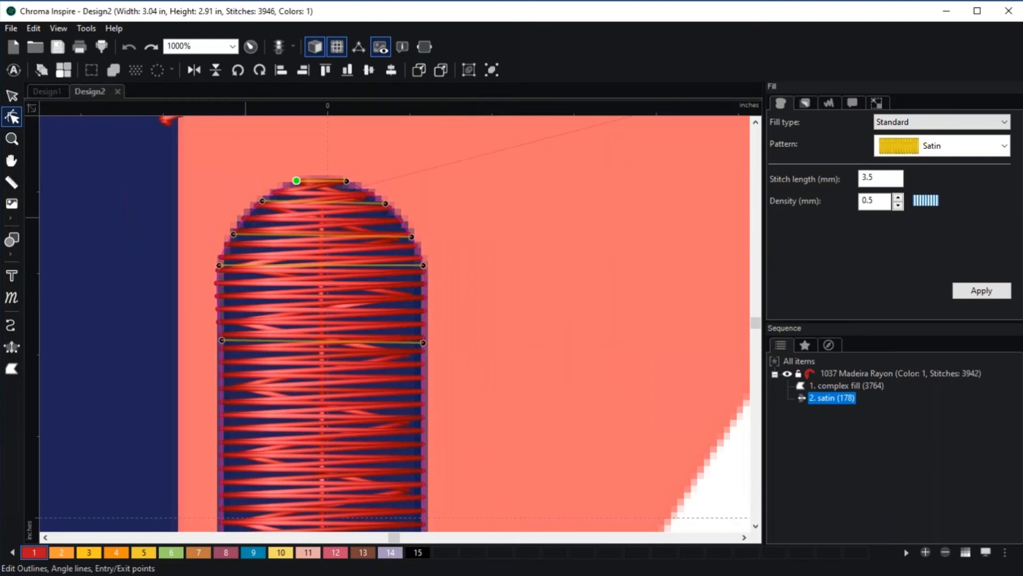
{"action": "left_click_drag", "start_coordinate": [233, 235], "coordinate": [226, 246]}
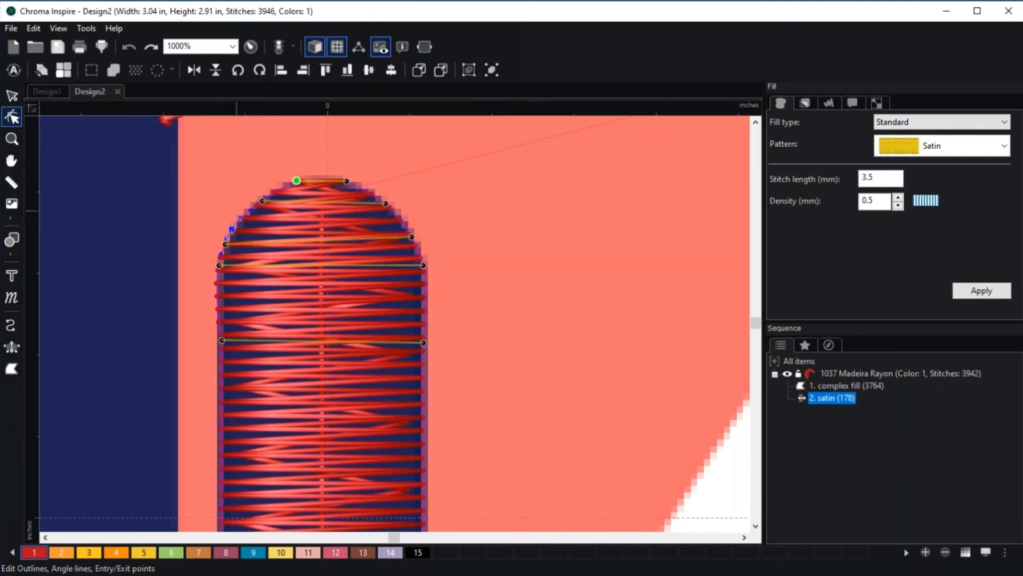
{"action": "right_click", "coordinate": [266, 208]}
{"action": "left_click", "coordinate": [300, 217]}
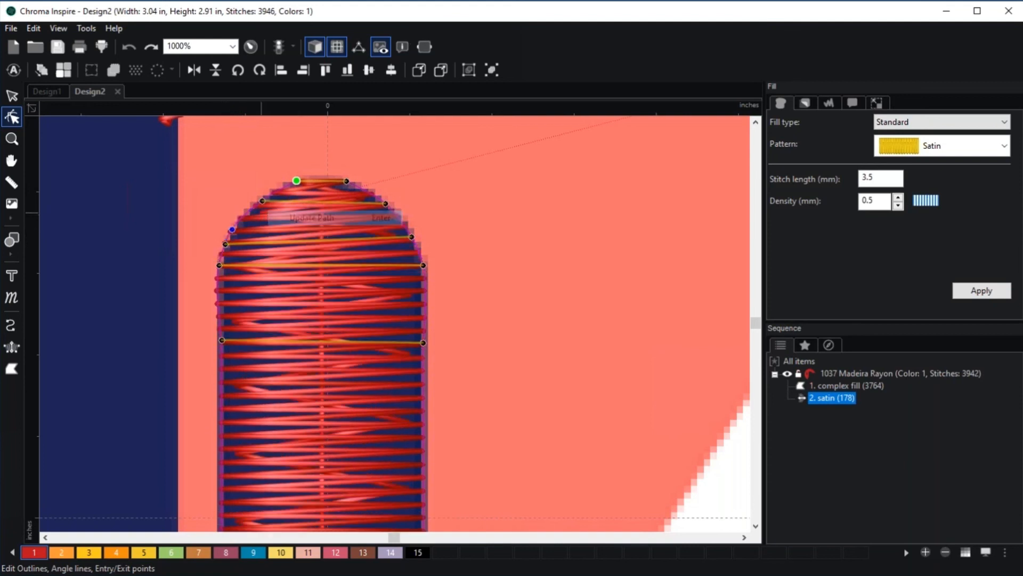
{"action": "mouse_move", "coordinate": [262, 201]}
{"action": "left_mouse_down"}
{"action": "mouse_move", "coordinate": [254, 217]}
{"action": "mouse_move", "coordinate": [259, 199]}
{"action": "left_mouse_up"}
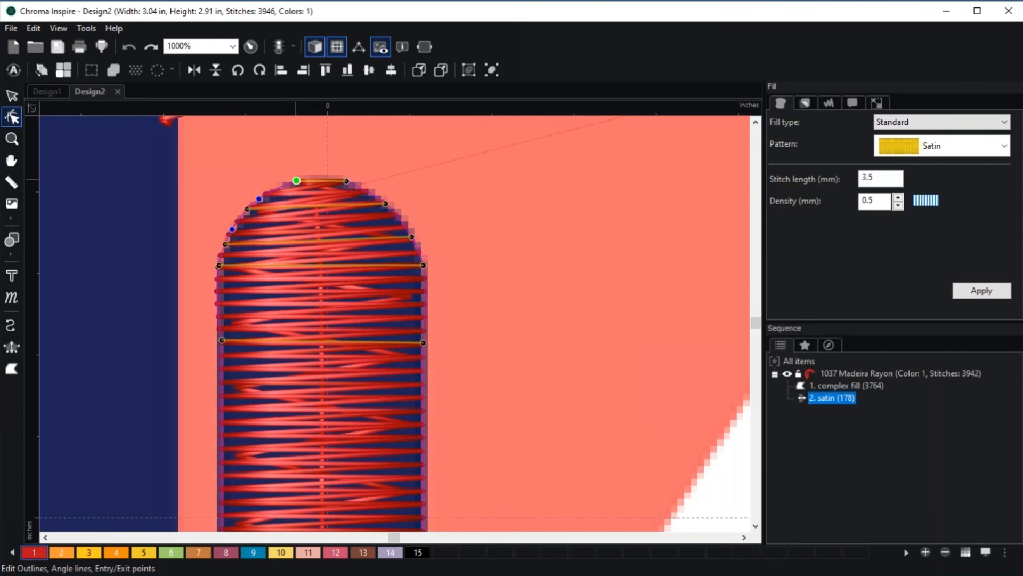
Lower the left end of the angle line near the top of the trunk so that it slants
{"action": "scroll", "coordinate": [346, 256], "scroll_direction": "down", "scroll_amount": 1}
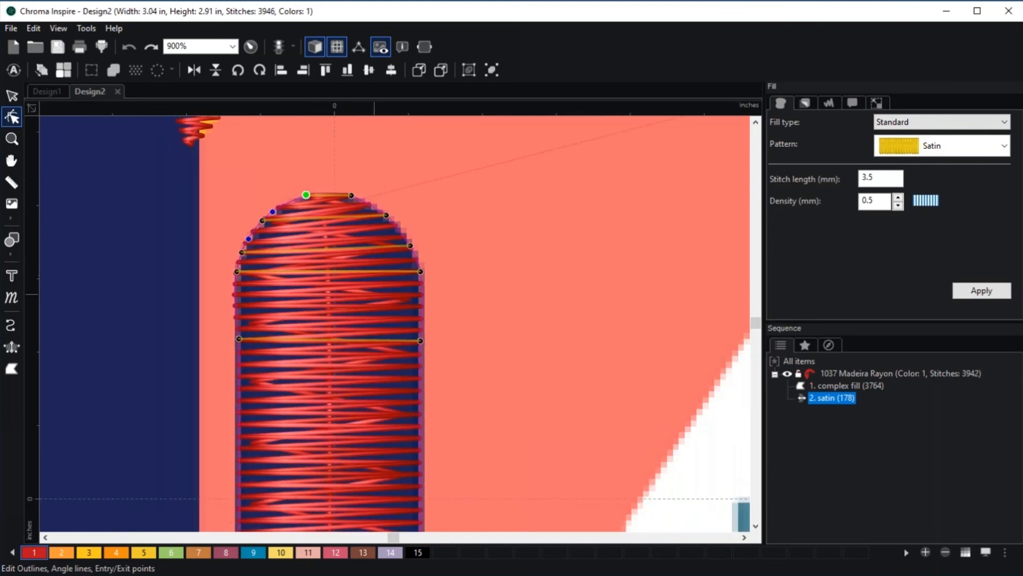
{"action": "scroll", "coordinate": [376, 292], "scroll_direction": "down", "scroll_amount": 3}
{"action": "key", "text": "space"}
{"action": "left_click_drag", "start_coordinate": [369, 268], "coordinate": [346, 146]}
{"action": "key", "text": "space"}
{"action": "left_click_drag", "start_coordinate": [333, 326], "coordinate": [310, 168]}
{"action": "key", "text": "space"}
{"action": "left_click_drag", "start_coordinate": [344, 399], "coordinate": [345, 304]}
{"action": "scroll", "coordinate": [328, 300], "scroll_direction": "up", "scroll_amount": 3}
{"action": "scroll", "coordinate": [295, 380], "scroll_direction": "up", "scroll_amount": 1}
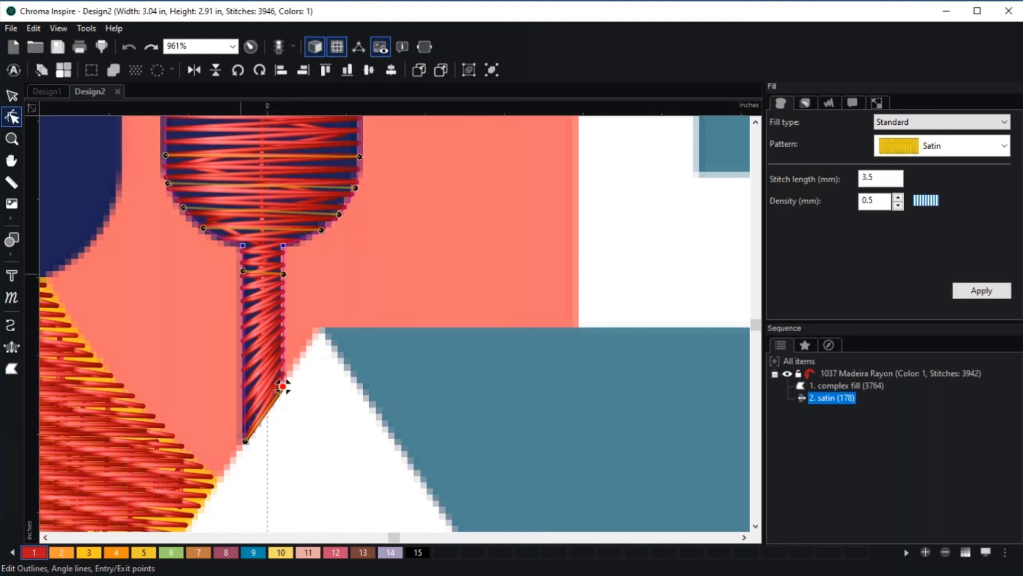
{"action": "mouse_move", "coordinate": [243, 271]}
{"action": "left_mouse_down"}
{"action": "mouse_move", "coordinate": [247, 297]}
{"action": "mouse_move", "coordinate": [243, 288]}
{"action": "left_mouse_up"}
Add three slanted angle lines down the trunk between the upper angle line and the slanted end, and update the stitches
{"action": "right_click", "coordinate": [243, 320]}
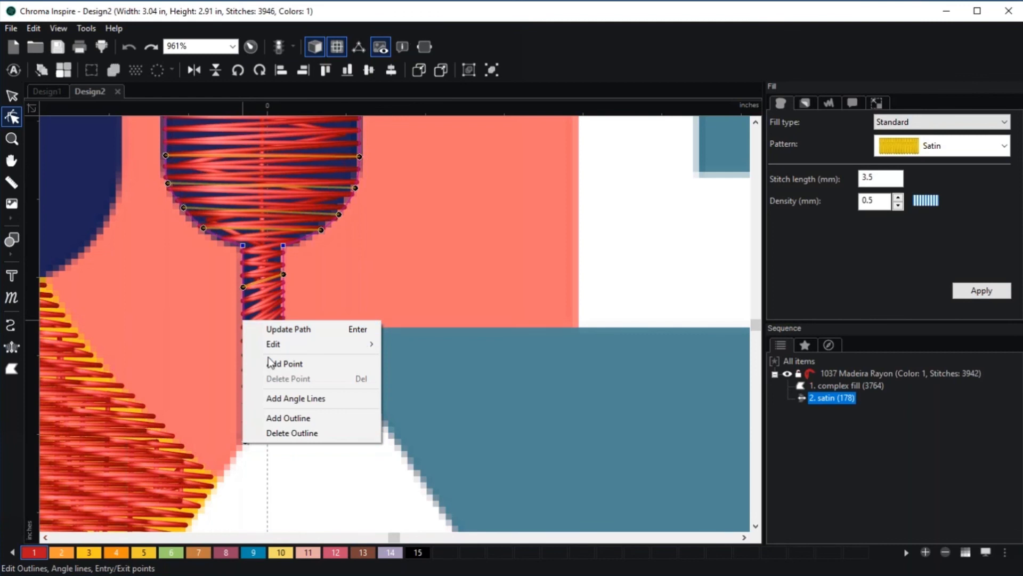
{"action": "left_click", "coordinate": [288, 398]}
{"action": "left_click_drag", "start_coordinate": [243, 321], "coordinate": [284, 305]}
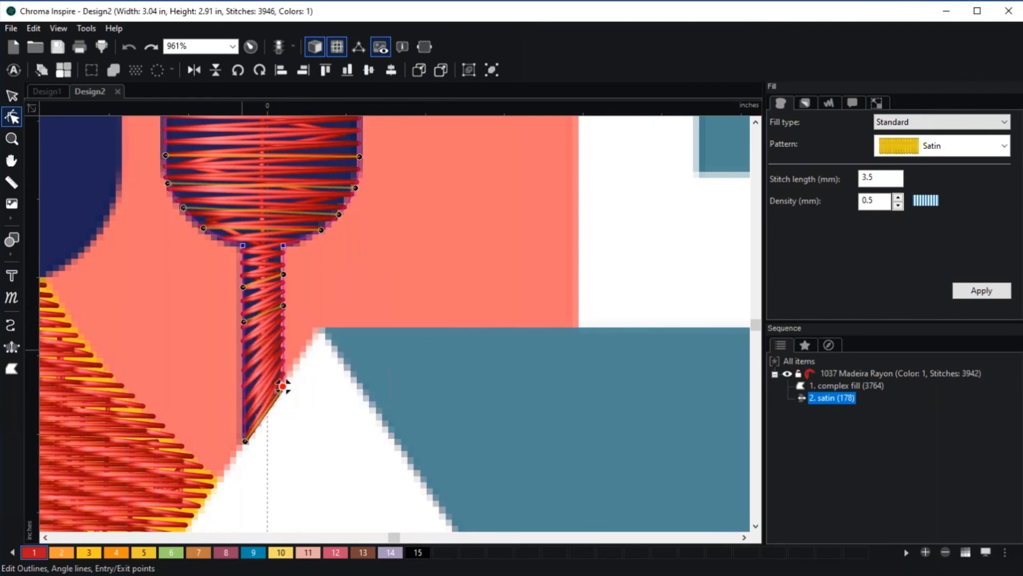
{"action": "left_click_drag", "start_coordinate": [244, 369], "coordinate": [285, 349]}
{"action": "left_click_drag", "start_coordinate": [243, 400], "coordinate": [283, 385]}
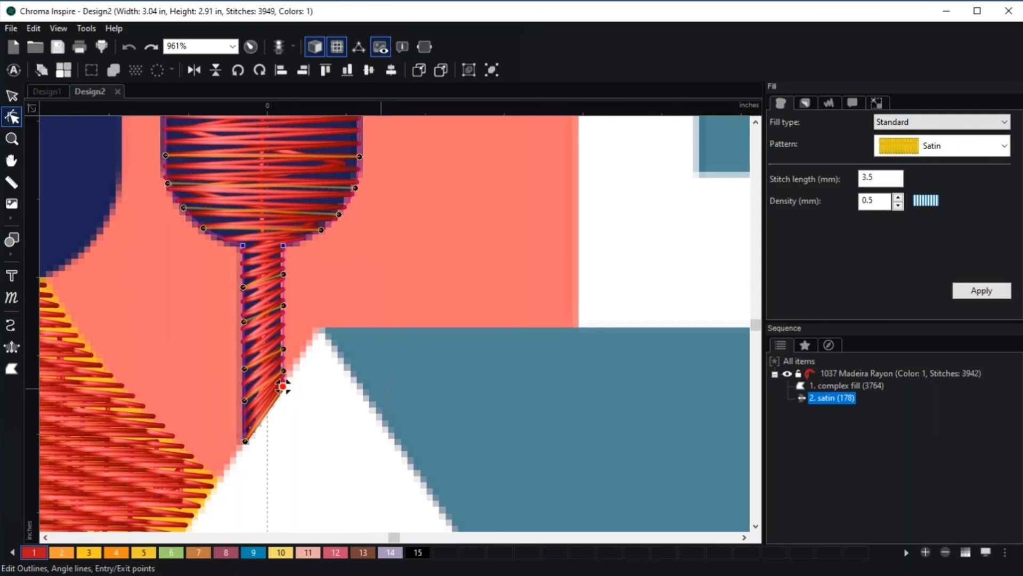
Restrict editing of the satin block to its outlines only
{"action": "scroll", "coordinate": [283, 385], "scroll_direction": "down", "scroll_amount": 3}
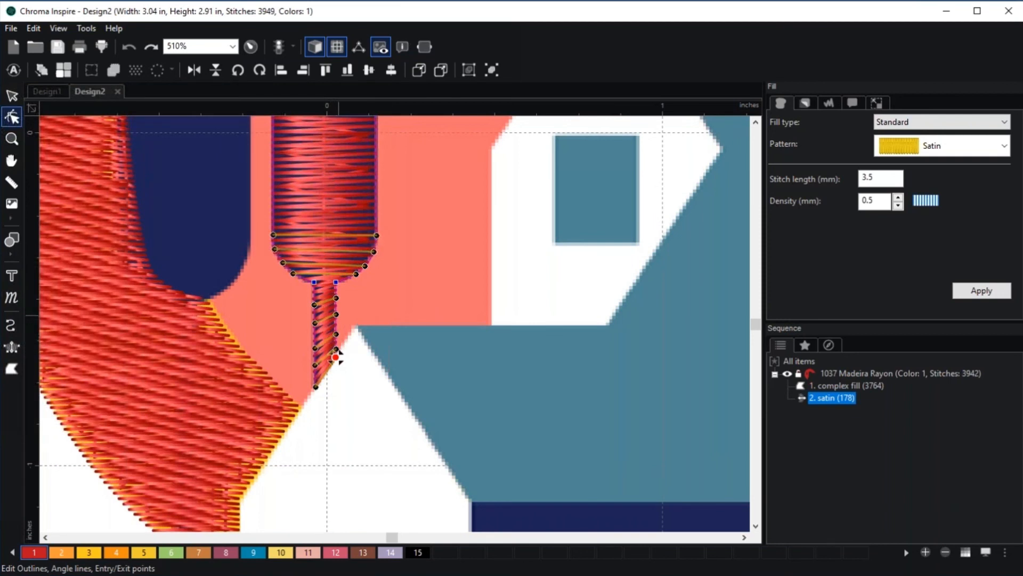
{"action": "right_click", "coordinate": [337, 350]}
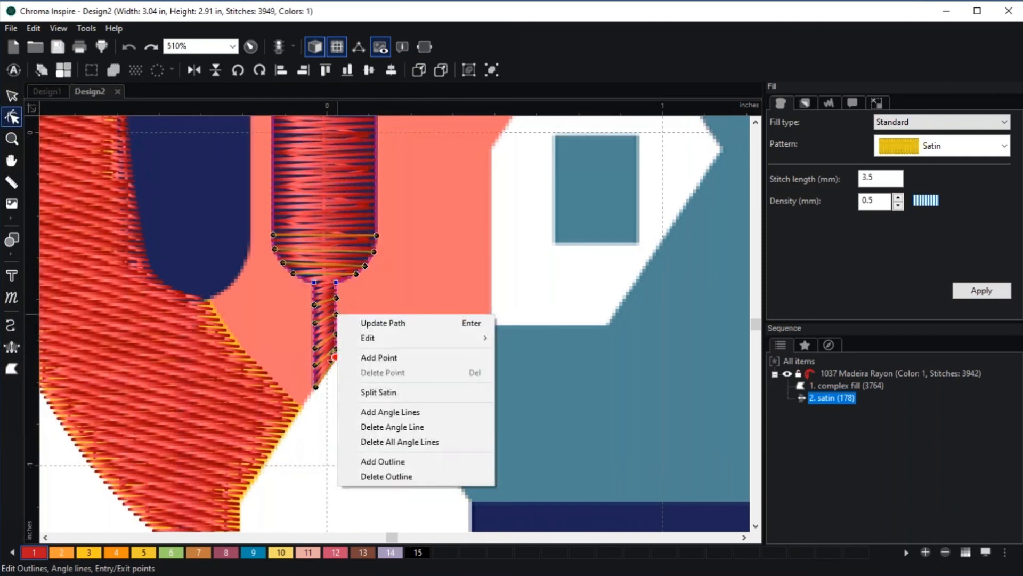
{"action": "left_click", "coordinate": [385, 411]}
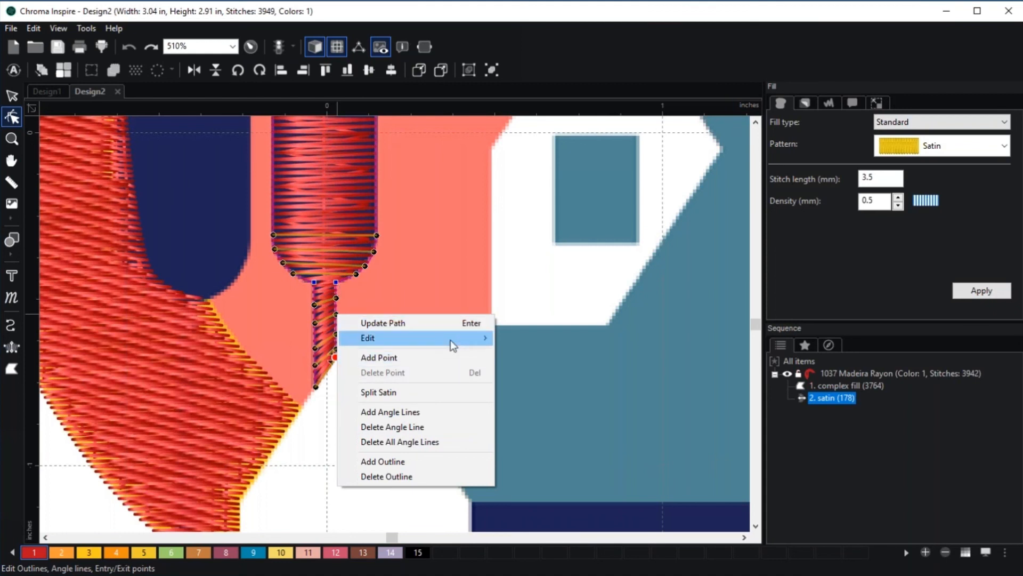
{"action": "mouse_move", "coordinate": [451, 344]}
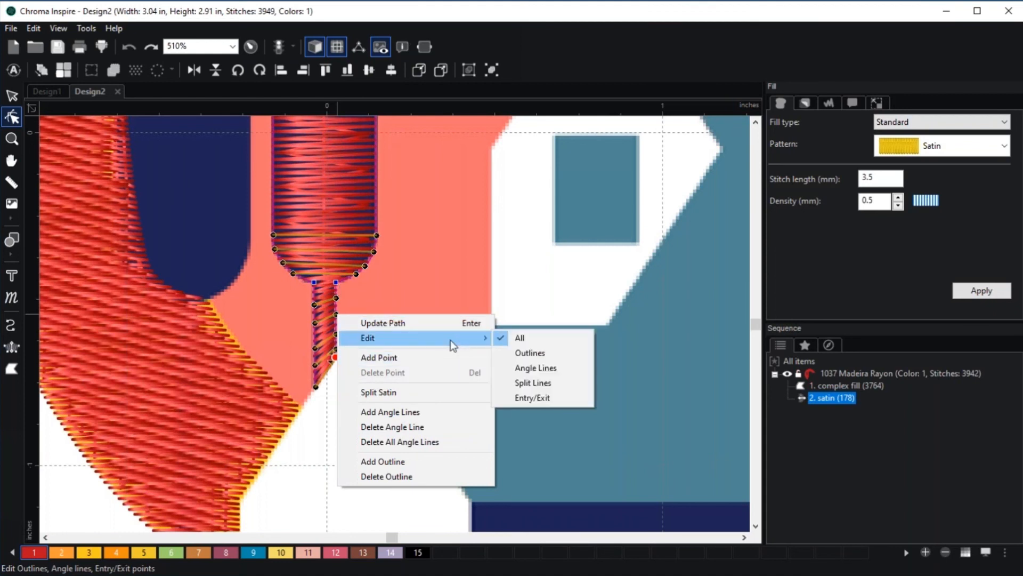
{"action": "left_click", "coordinate": [529, 354]}
Convert the left outline point at the peak of the tree's rounded top to Smooth and update the stitches
{"action": "key", "text": "space"}
{"action": "left_click_drag", "start_coordinate": [412, 238], "coordinate": [440, 423]}
{"action": "scroll", "coordinate": [379, 184], "scroll_direction": "down", "scroll_amount": 2}
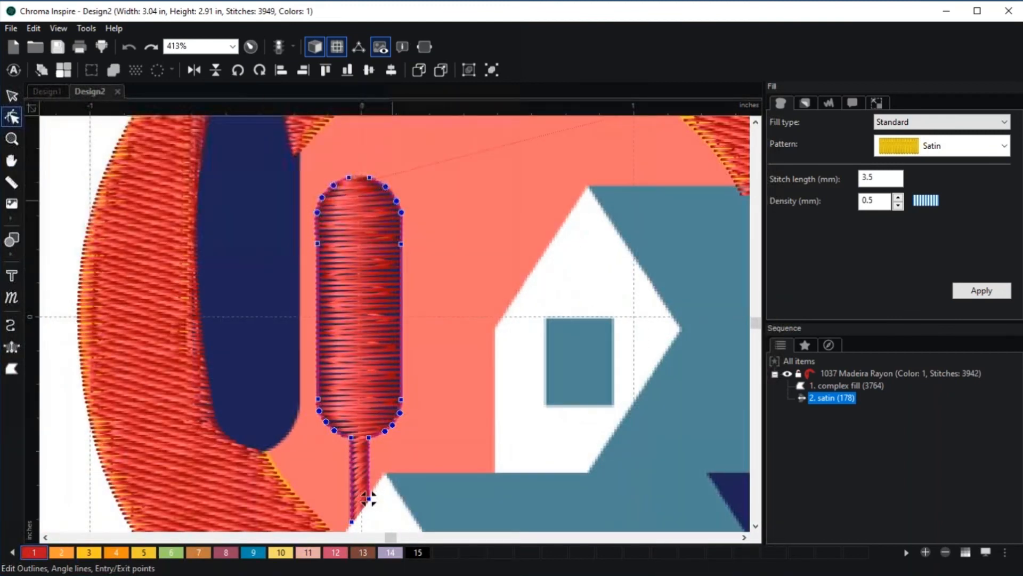
{"action": "key", "text": "space"}
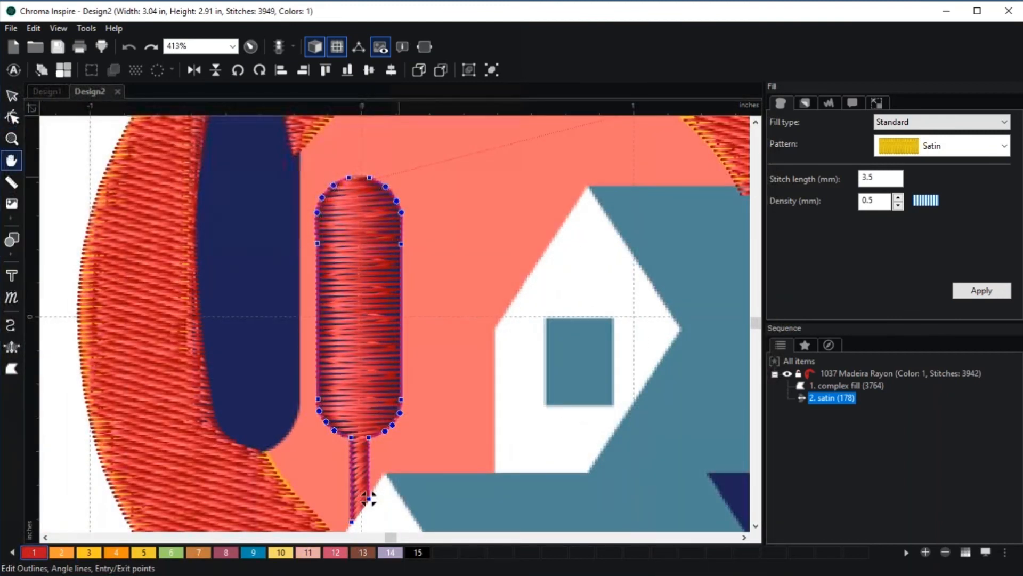
{"action": "left_click_drag", "start_coordinate": [409, 228], "coordinate": [412, 288]}
{"action": "scroll", "coordinate": [413, 288], "scroll_direction": "up", "scroll_amount": 5}
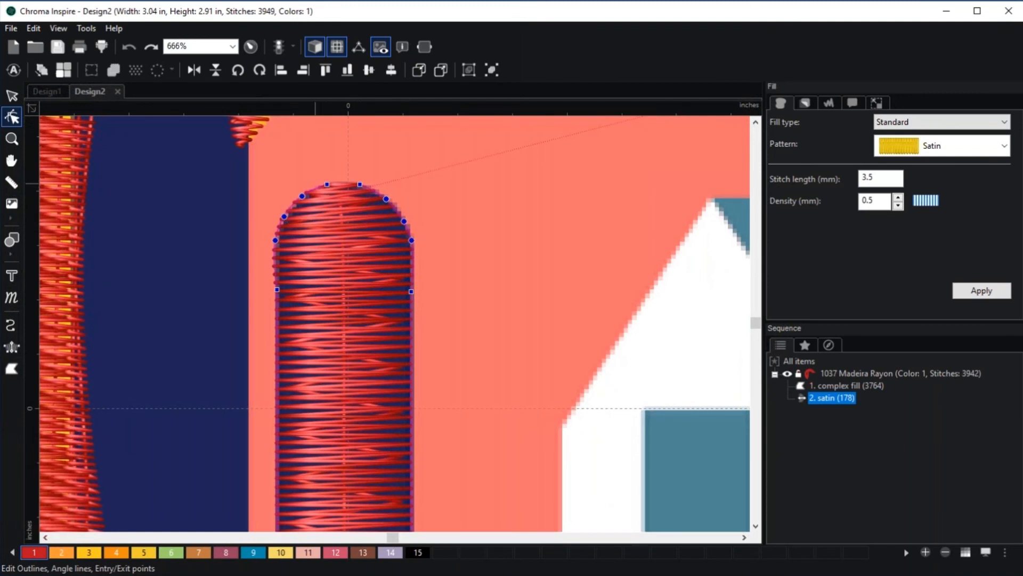
{"action": "right_click", "coordinate": [328, 185]}
{"action": "left_click", "coordinate": [372, 290]}
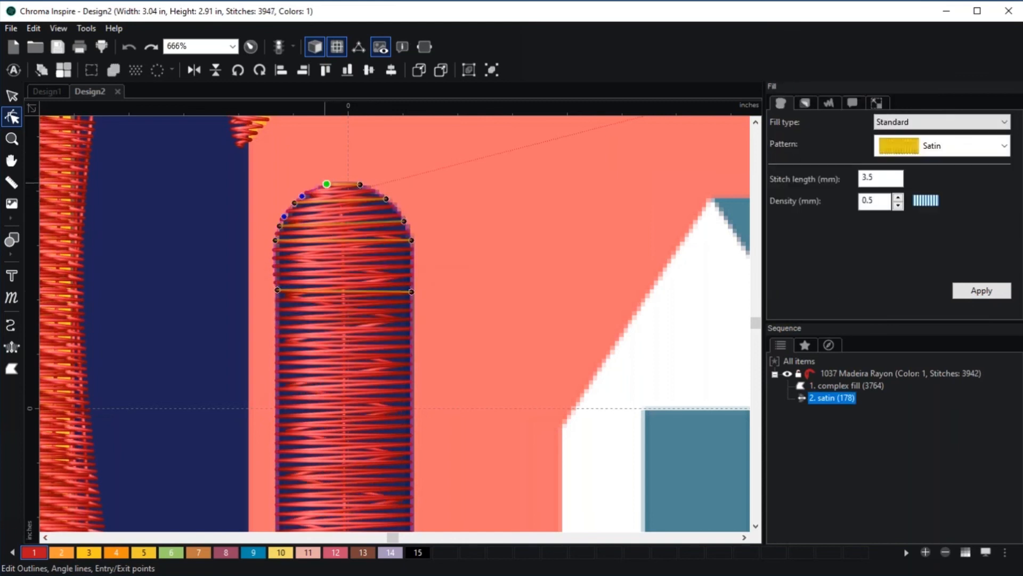
Switch back to outlines-only editing, adjust the curve at the left peak point of the tree's top, and regenerate the stitches
{"action": "right_click", "coordinate": [328, 186]}
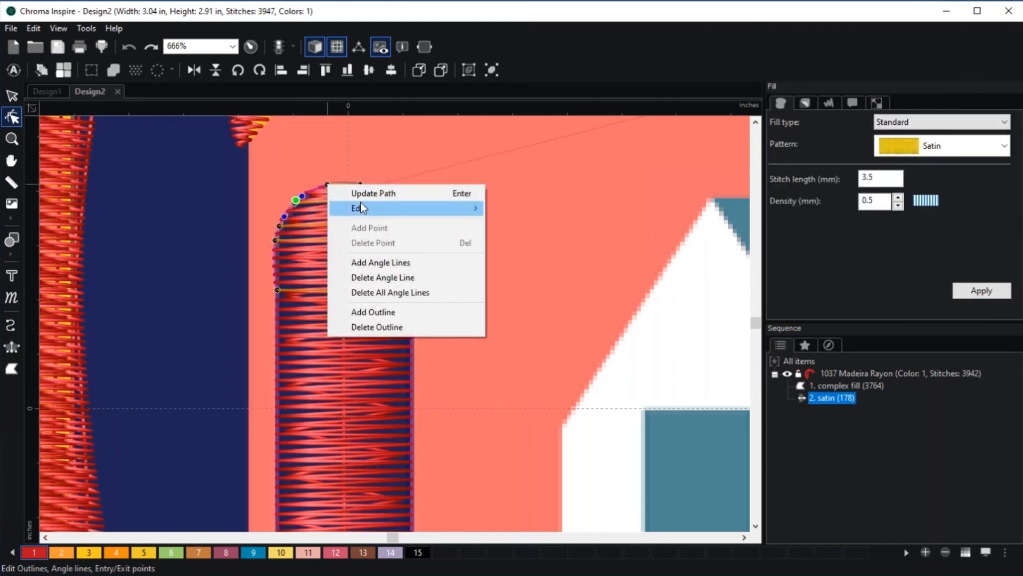
{"action": "mouse_move", "coordinate": [360, 206]}
{"action": "left_click", "coordinate": [510, 220]}
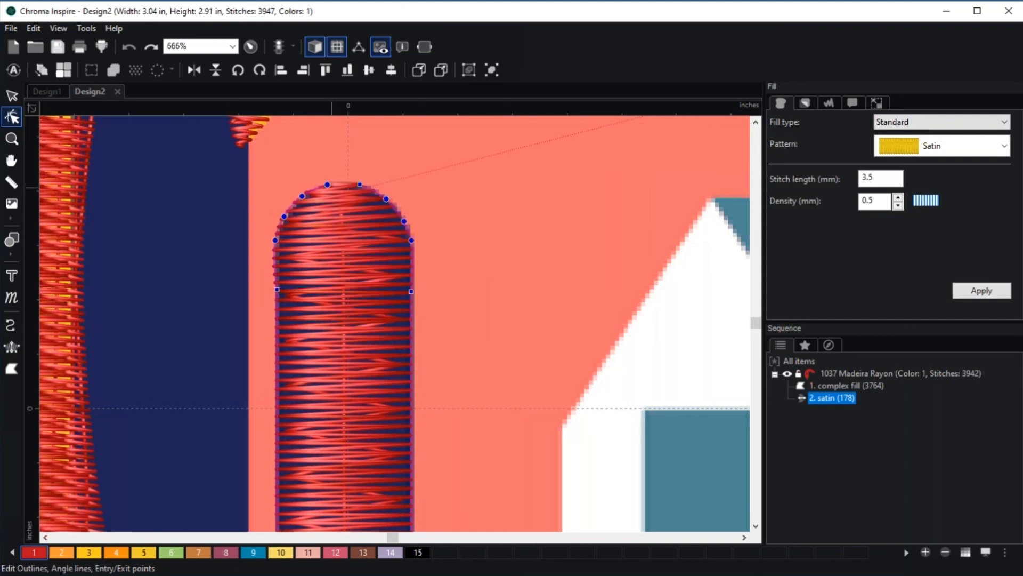
{"action": "left_click", "coordinate": [328, 185]}
{"action": "left_click_drag", "start_coordinate": [336, 180], "coordinate": [328, 182]}
{"action": "scroll", "coordinate": [338, 188], "scroll_direction": "up", "scroll_amount": 2}
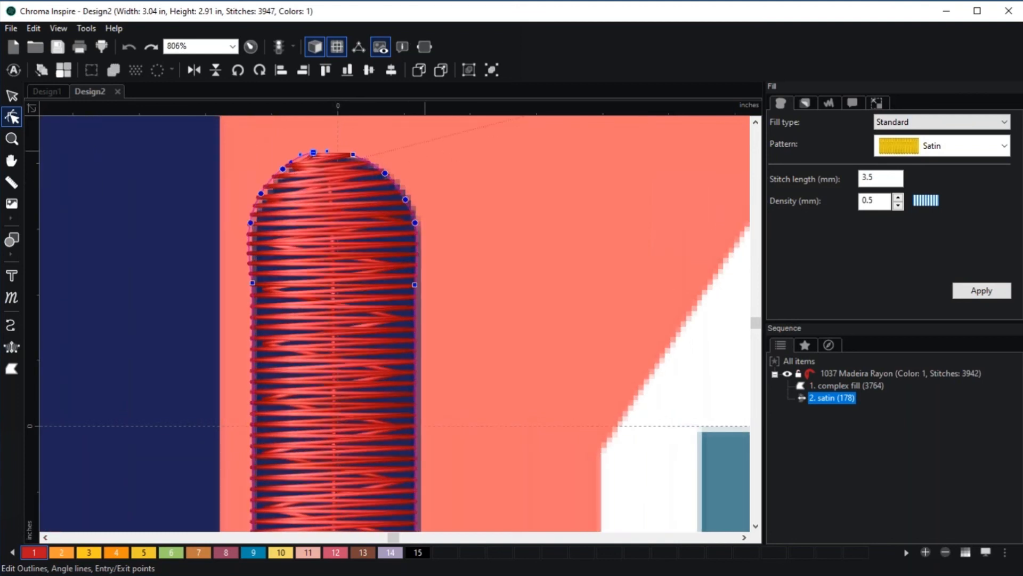
{"action": "left_click", "coordinate": [425, 151]}
Slide the left end of the tree's top angle line down the outline and convert the left peak outline point to Line
{"action": "key", "text": "space"}
{"action": "left_click_drag", "start_coordinate": [397, 150], "coordinate": [435, 265]}
{"action": "scroll", "coordinate": [435, 265], "scroll_direction": "up", "scroll_amount": 7}
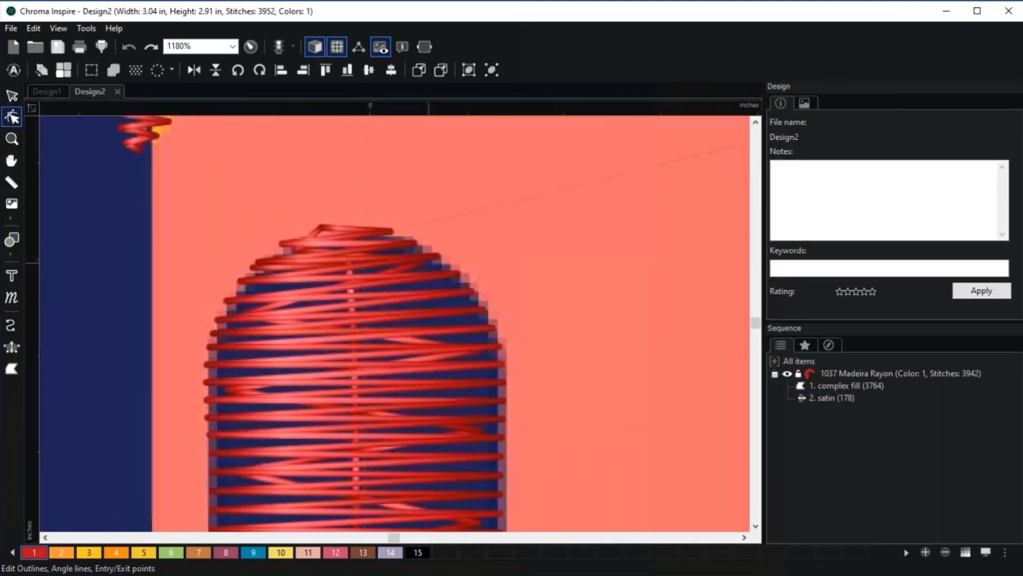
{"action": "left_click", "coordinate": [326, 220]}
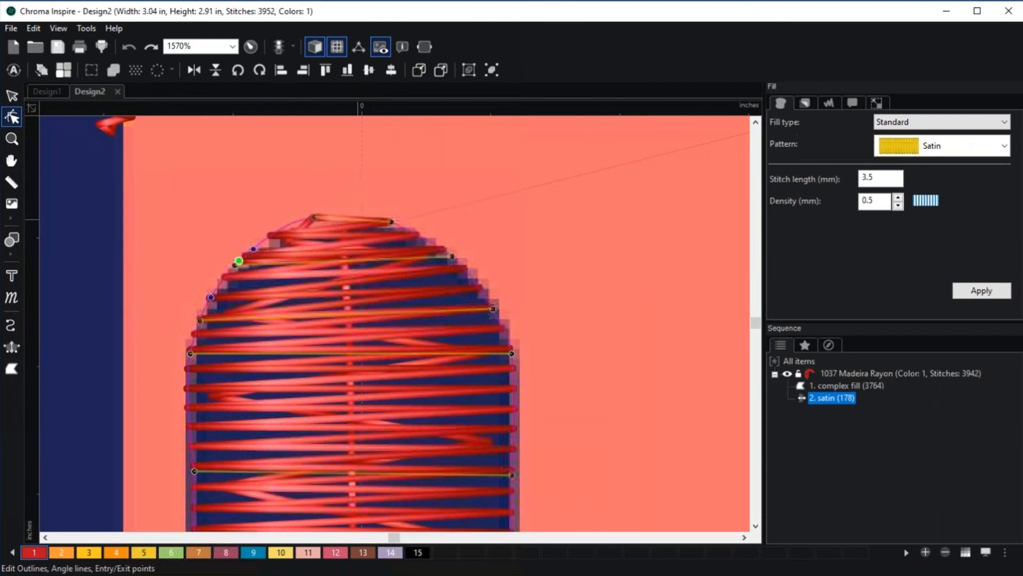
{"action": "left_click_drag", "start_coordinate": [314, 218], "coordinate": [284, 228]}
{"action": "right_click", "coordinate": [314, 218]}
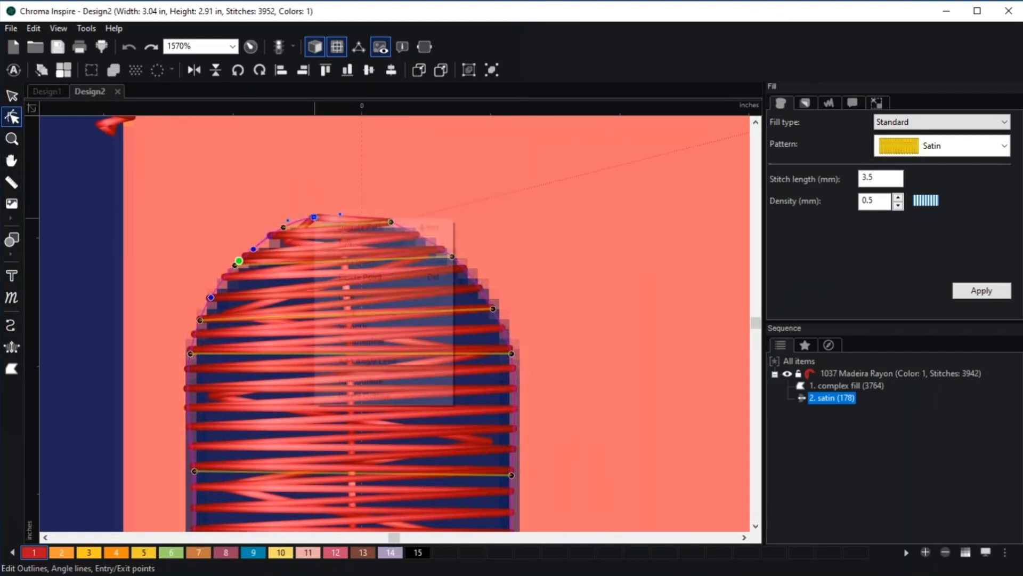
{"action": "left_click", "coordinate": [363, 299]}
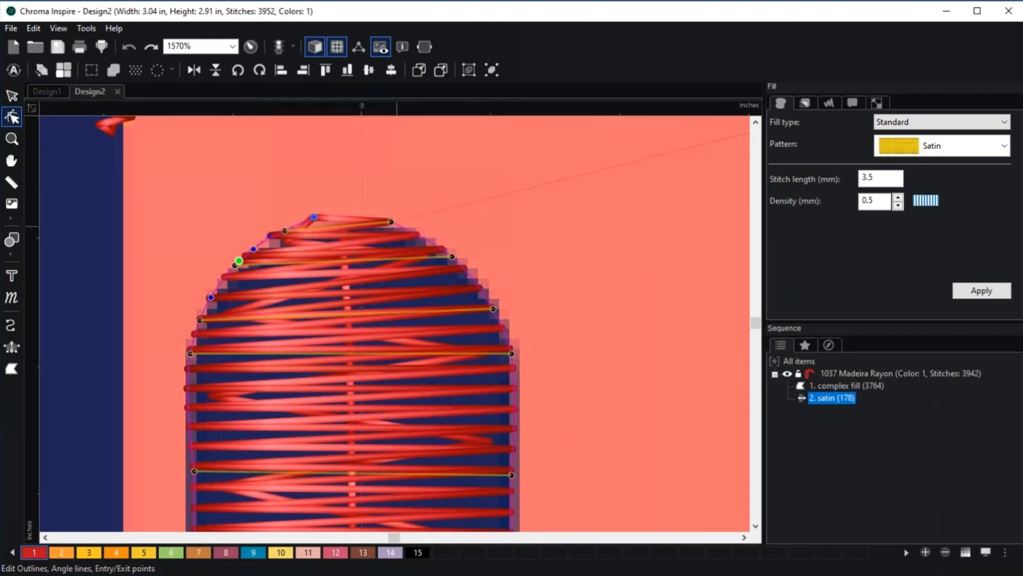
Limit editing to outlines, make the left peak point of the tree's top Smooth, adjust its curve handle, and regenerate the stitches
{"action": "right_click", "coordinate": [407, 227]}
{"action": "mouse_move", "coordinate": [466, 253]}
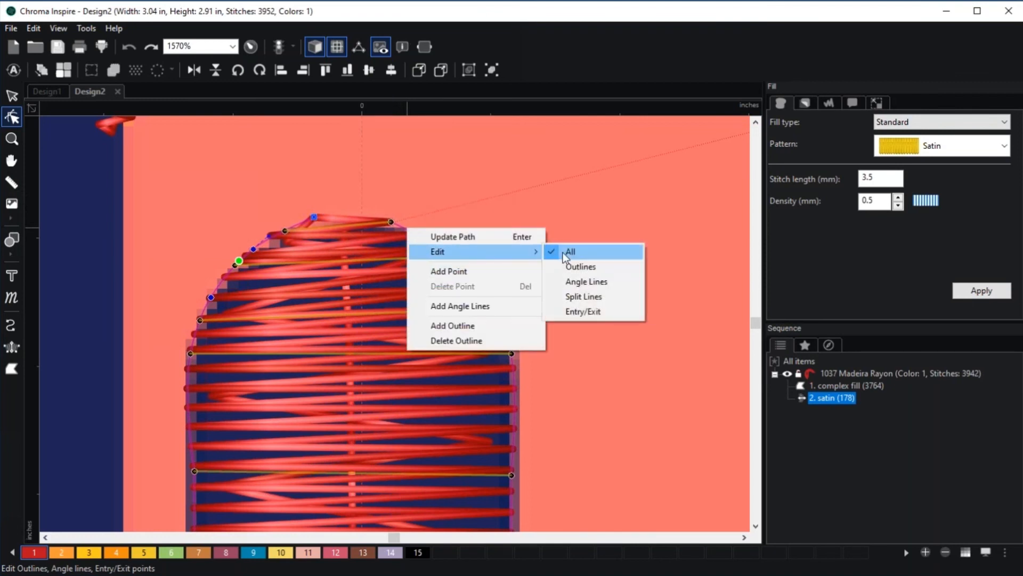
{"action": "left_click", "coordinate": [581, 266]}
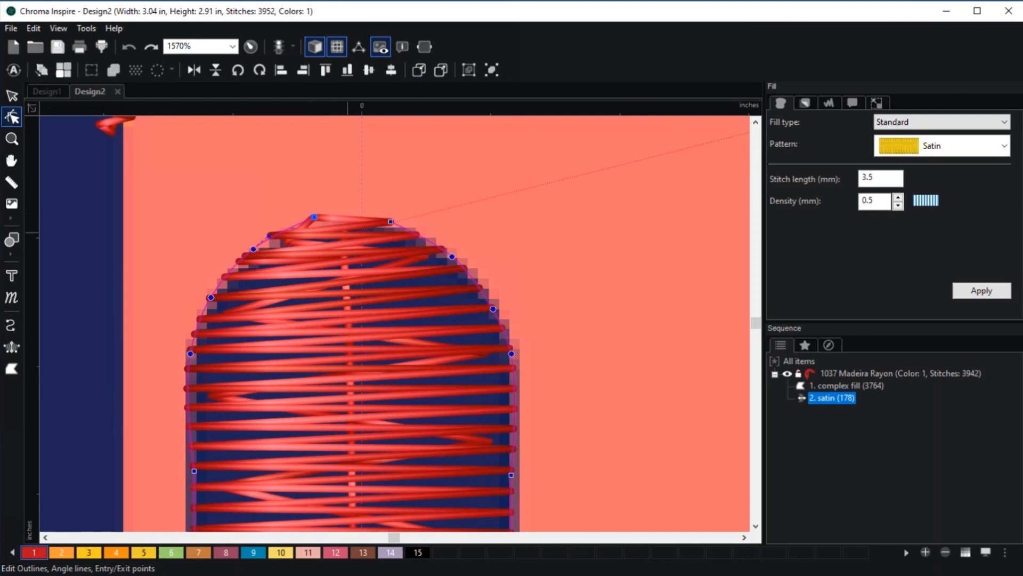
{"action": "right_click", "coordinate": [314, 217]}
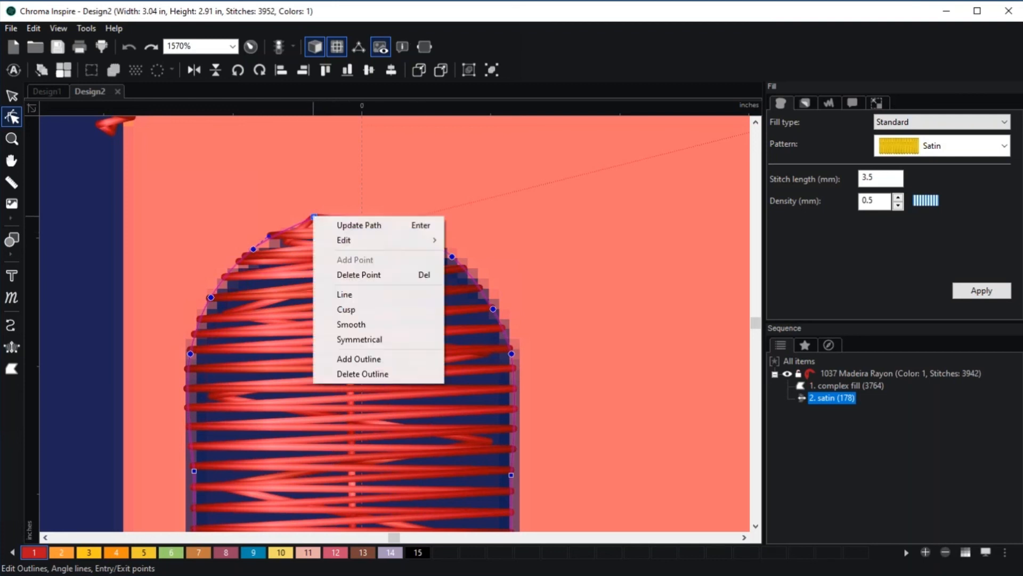
{"action": "left_click", "coordinate": [359, 322]}
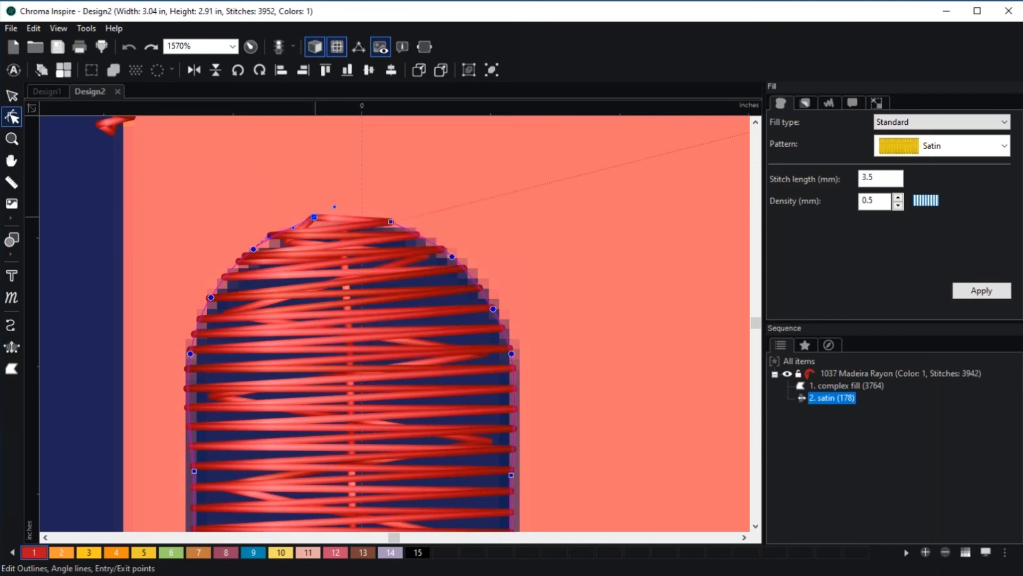
{"action": "mouse_move", "coordinate": [335, 207]}
{"action": "left_mouse_down"}
{"action": "mouse_move", "coordinate": [341, 214]}
{"action": "mouse_move", "coordinate": [309, 216]}
{"action": "mouse_move", "coordinate": [336, 203]}
{"action": "left_mouse_up"}
{"action": "left_click", "coordinate": [411, 203]}
Move the top angle line's right end down the outline, shift the left peak outline point inward, and update the stitches
{"action": "left_click", "coordinate": [392, 219]}
{"action": "left_click_drag", "start_coordinate": [391, 222], "coordinate": [407, 229]}
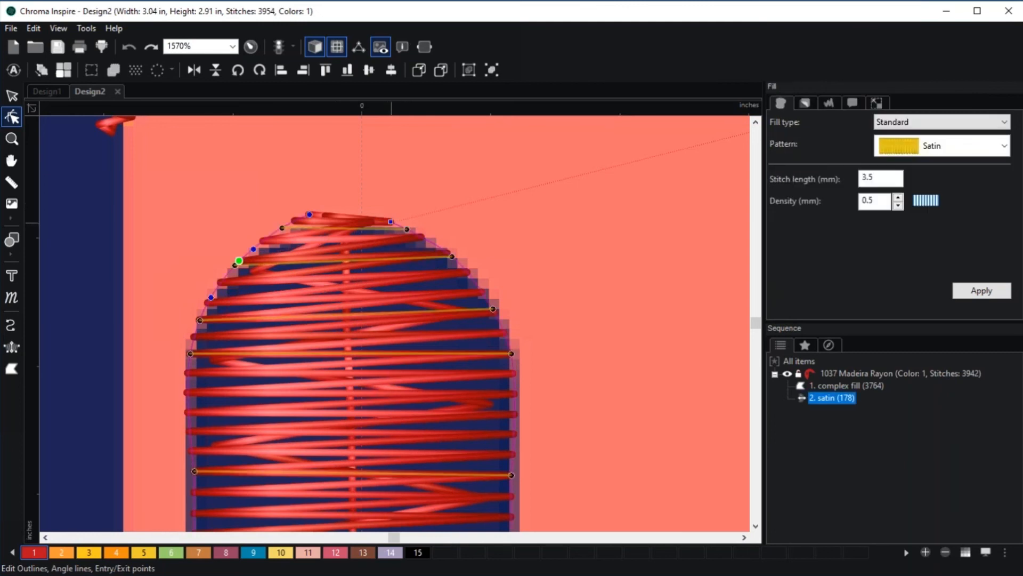
{"action": "left_click_drag", "start_coordinate": [309, 214], "coordinate": [336, 218]}
{"action": "left_click", "coordinate": [379, 192]}
{"action": "scroll", "coordinate": [363, 241], "scroll_direction": "down", "scroll_amount": 2}
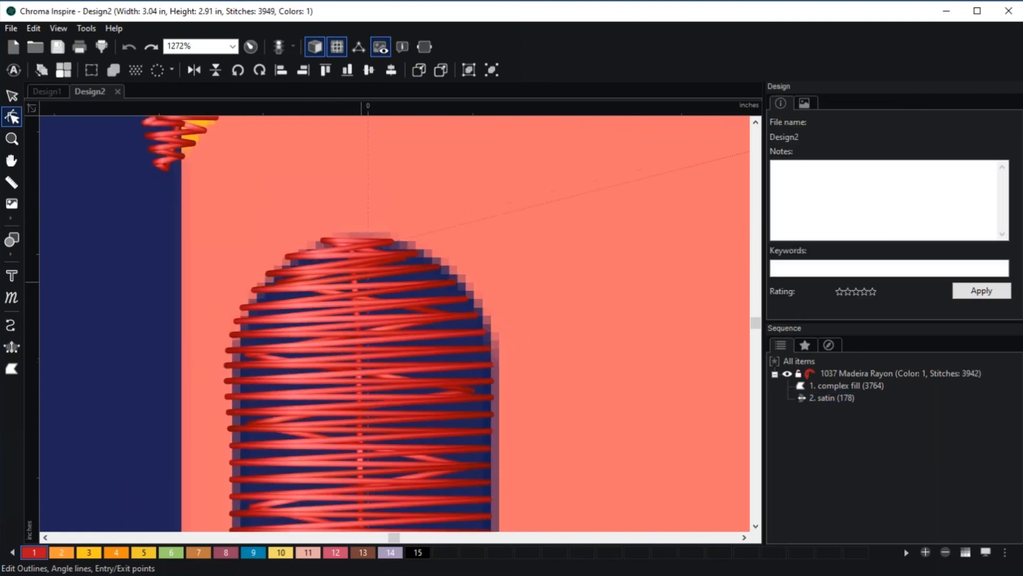
Lower the top angle line's left end along the curve, convert the left peak outline point to Line, and update the stitches
{"action": "left_click", "coordinate": [350, 251]}
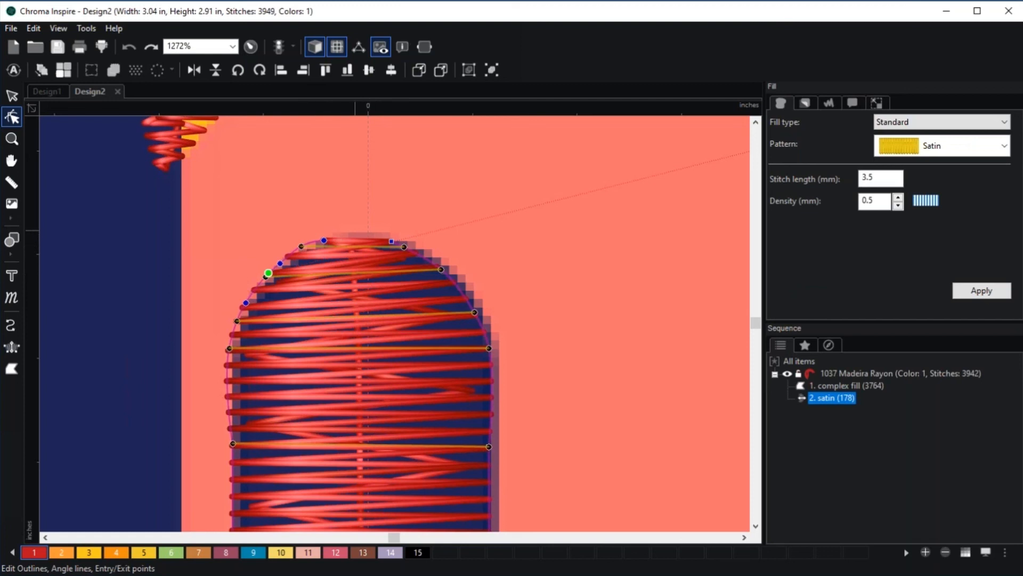
{"action": "left_click_drag", "start_coordinate": [301, 246], "coordinate": [293, 256]}
{"action": "right_click", "coordinate": [323, 240]}
{"action": "left_click", "coordinate": [377, 318]}
{"action": "key", "text": "Return"}
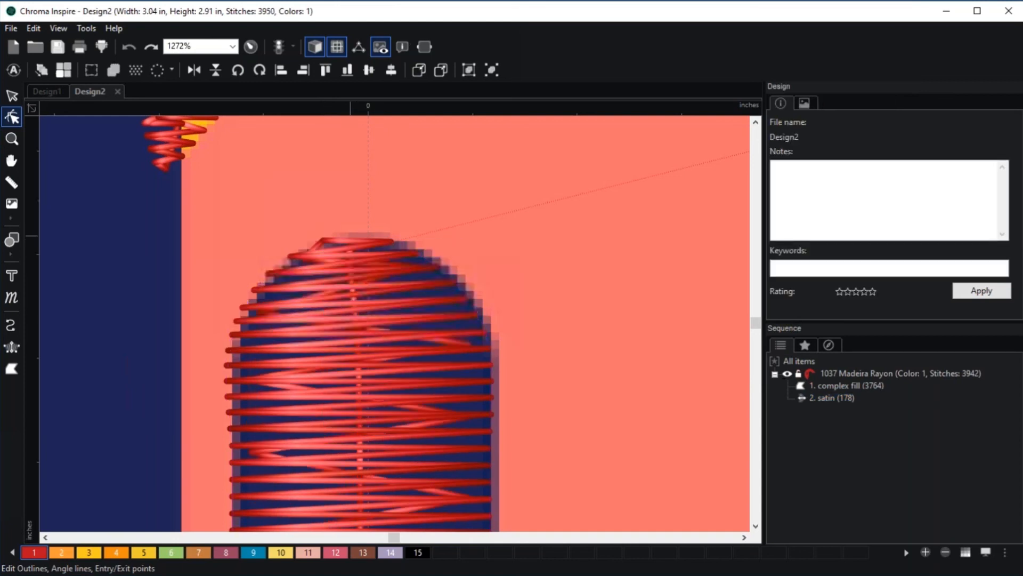
{"action": "left_click", "coordinate": [333, 241]}
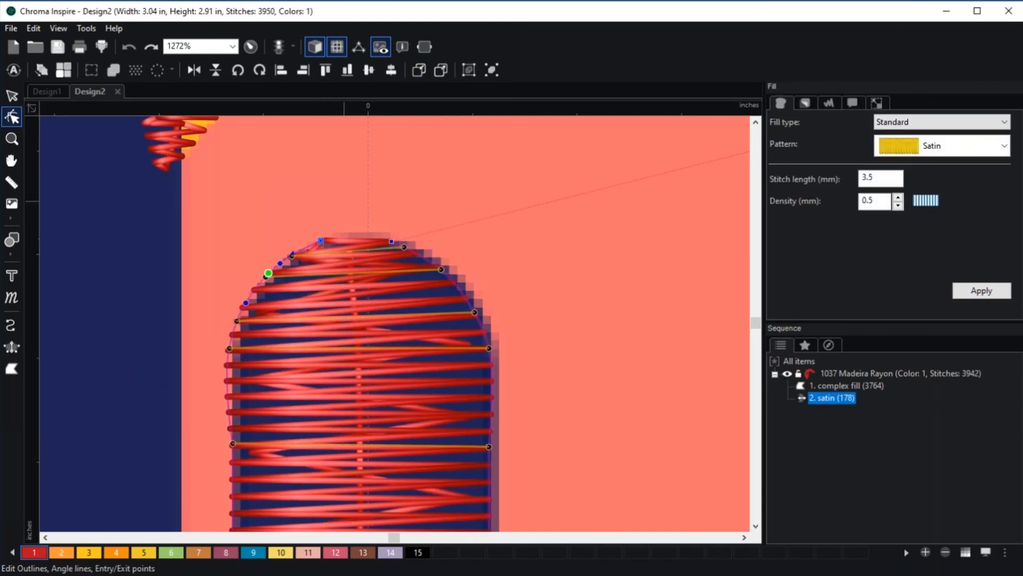
{"action": "left_click", "coordinate": [344, 201]}
Leave outline editing, select the large ring's complex fill, and apply a density of 1 mm to it
{"action": "scroll", "coordinate": [344, 201], "scroll_direction": "down", "scroll_amount": 14}
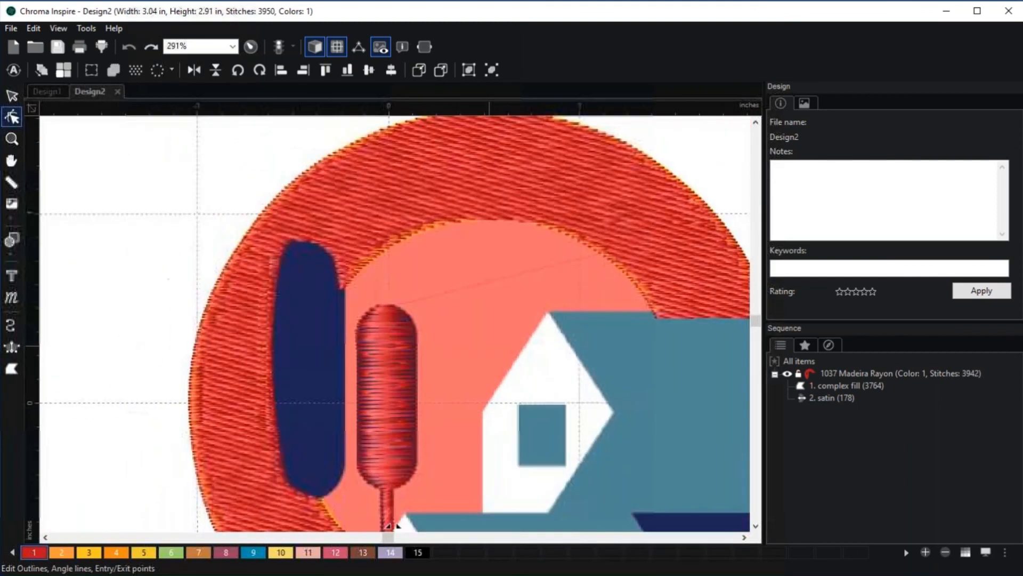
{"action": "scroll", "coordinate": [277, 416], "scroll_direction": "down", "scroll_amount": 2}
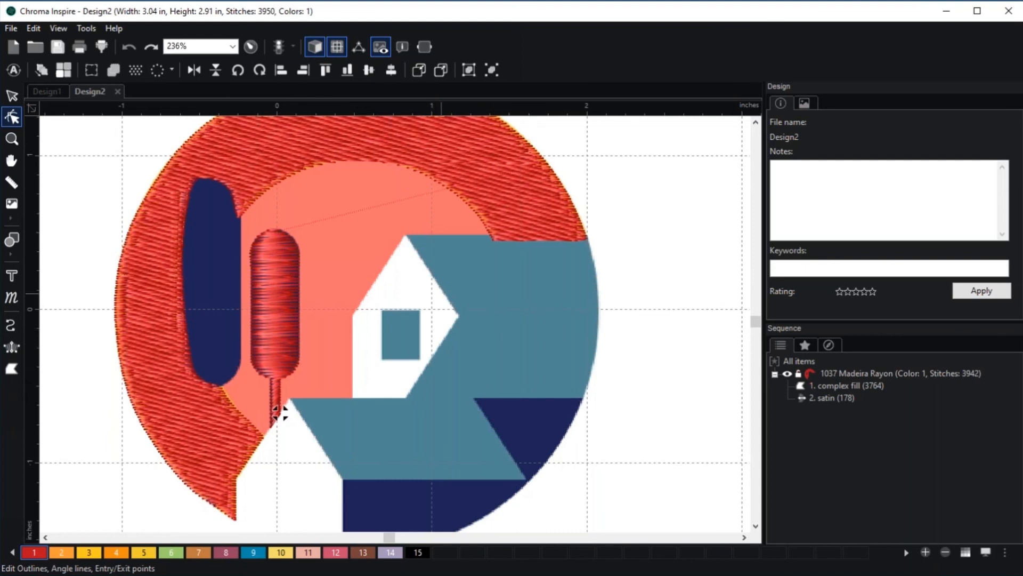
{"action": "key", "text": "Escape"}
{"action": "scroll", "coordinate": [407, 316], "scroll_direction": "down", "scroll_amount": 2}
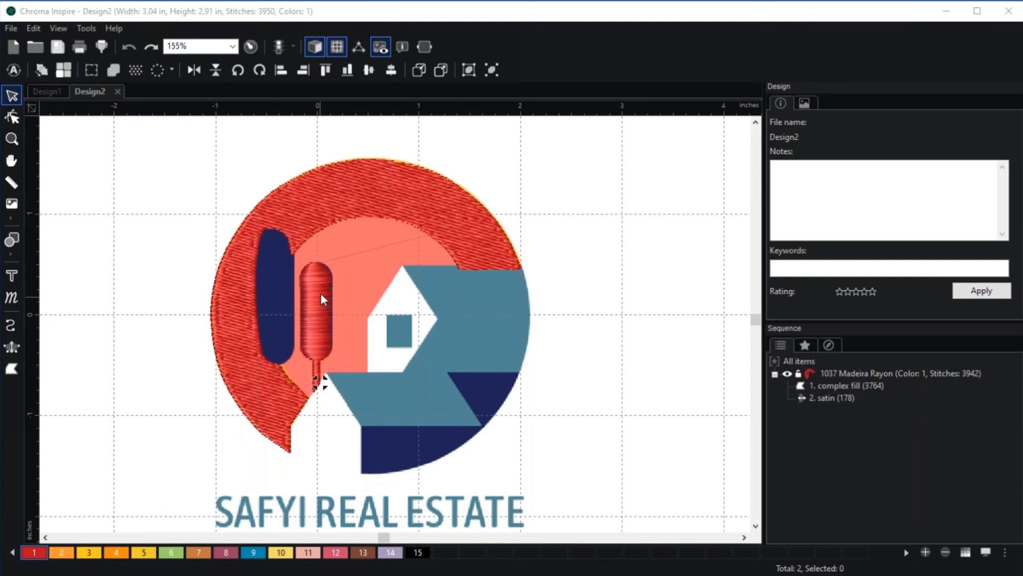
{"action": "left_click", "coordinate": [364, 186]}
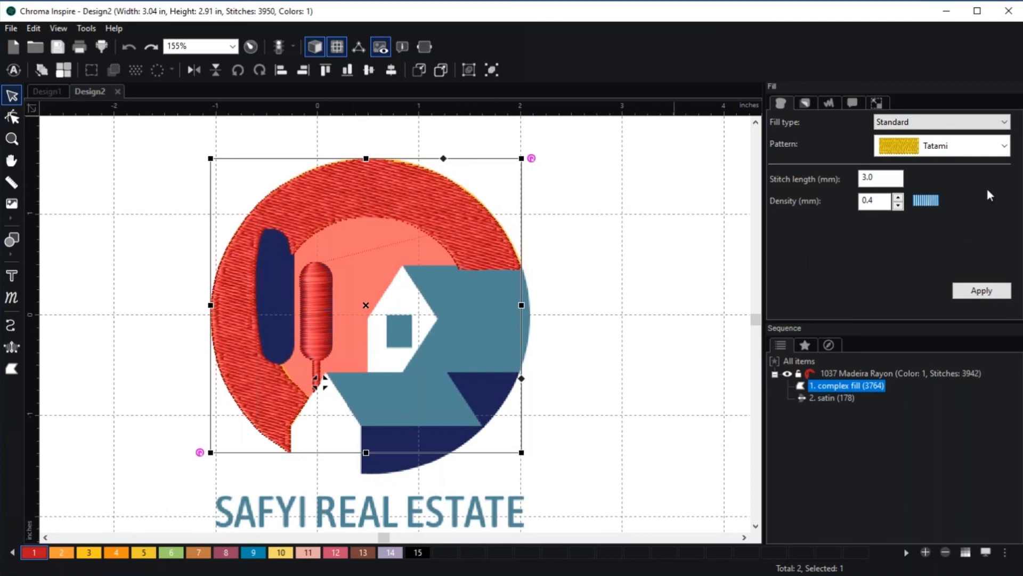
{"action": "left_click", "coordinate": [899, 198]}
{"action": "left_click", "coordinate": [899, 198]}
{"action": "left_click", "coordinate": [899, 198]}
{"action": "left_click", "coordinate": [899, 197]}
{"action": "left_click", "coordinate": [899, 198]}
{"action": "left_click", "coordinate": [983, 292]}
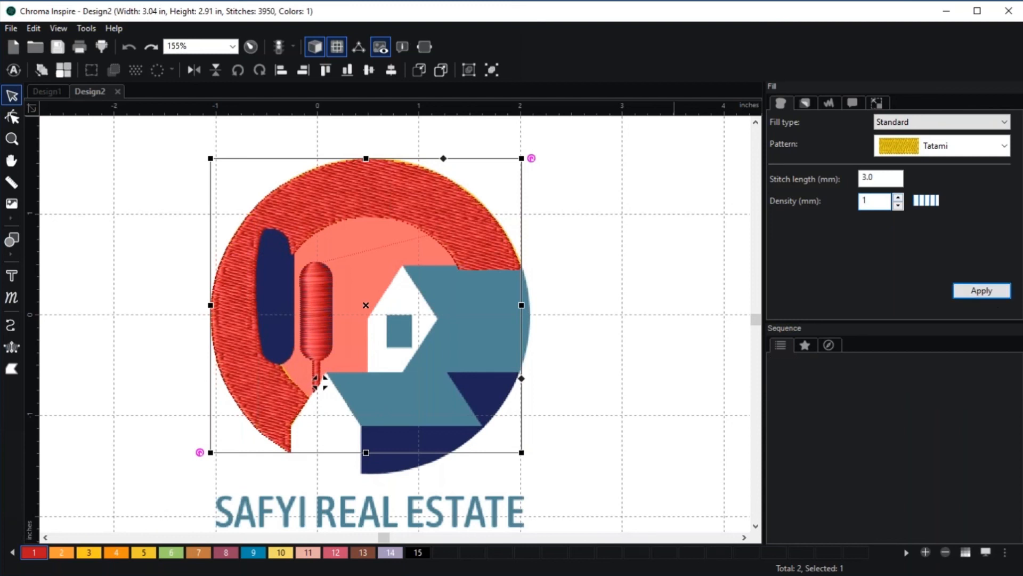
Set the ring's complex fill density back to 0.4 mm and apply it
{"action": "scroll", "coordinate": [319, 381], "scroll_direction": "up", "scroll_amount": 2}
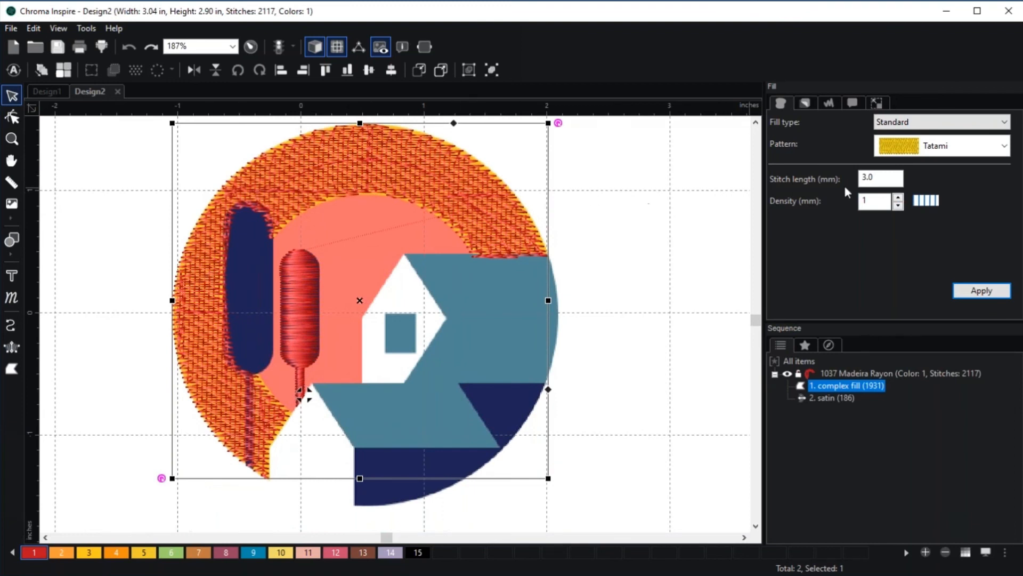
{"action": "left_click", "coordinate": [901, 207]}
{"action": "left_click", "coordinate": [901, 206]}
{"action": "left_click", "coordinate": [901, 206]}
{"action": "left_click", "coordinate": [901, 207]}
{"action": "left_click", "coordinate": [901, 206]}
{"action": "left_click", "coordinate": [901, 206]}
{"action": "left_click", "coordinate": [992, 293]}
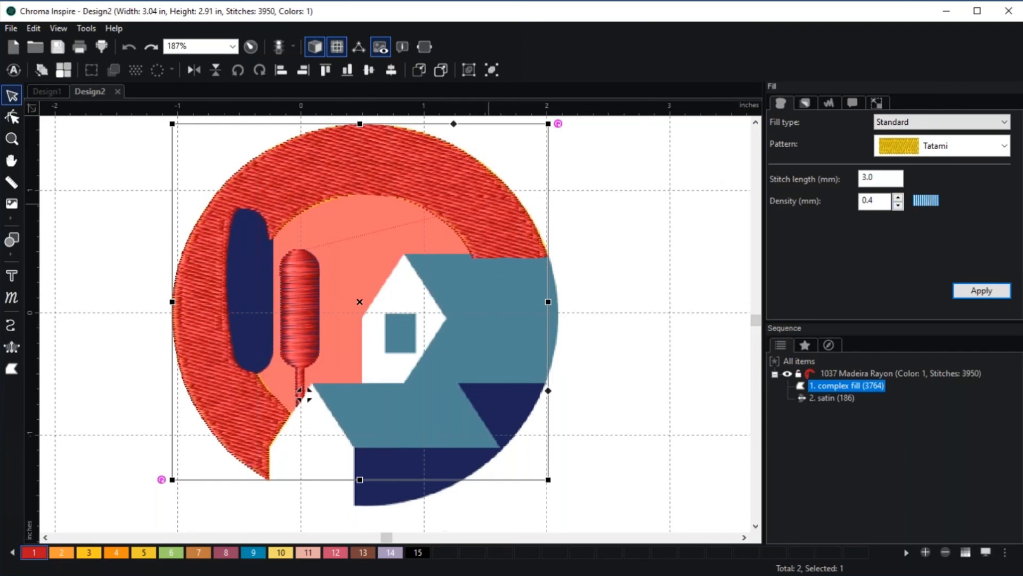
Select the satin tree and apply a density of 0.3 mm to it
{"action": "left_click", "coordinate": [321, 315]}
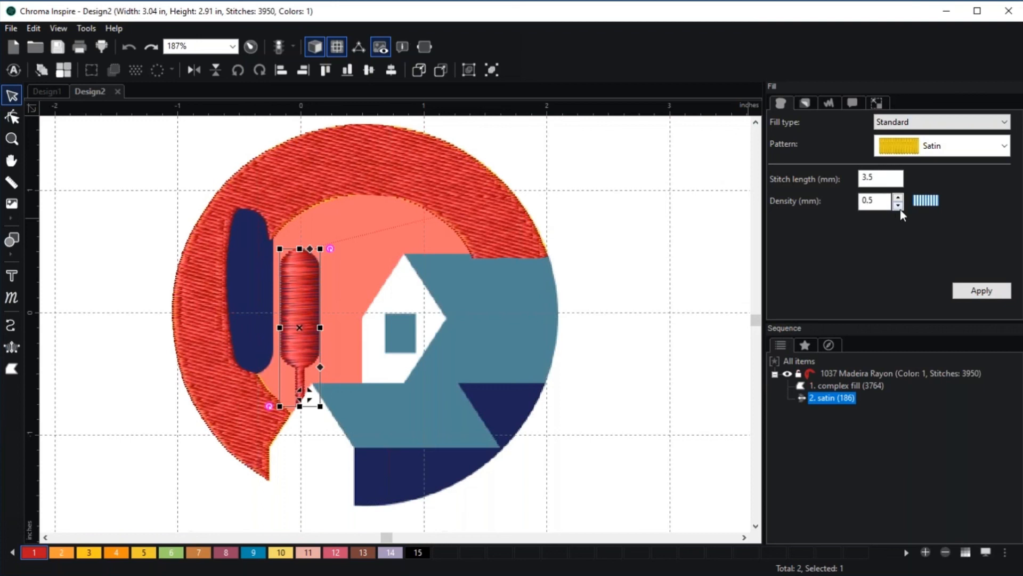
{"action": "scroll", "coordinate": [288, 347], "scroll_direction": "up", "scroll_amount": 3}
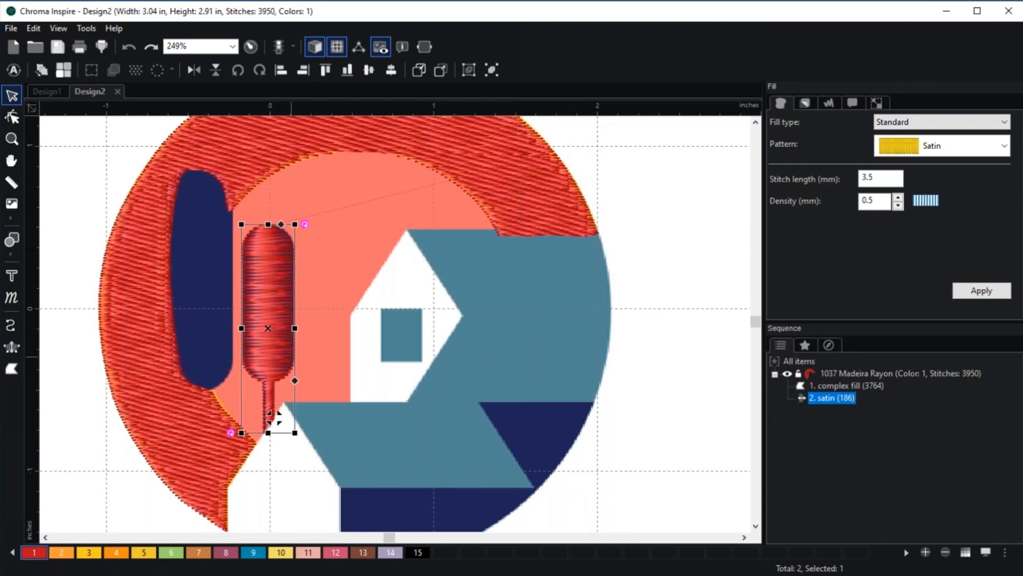
{"action": "left_click", "coordinate": [899, 206]}
{"action": "left_click", "coordinate": [898, 205]}
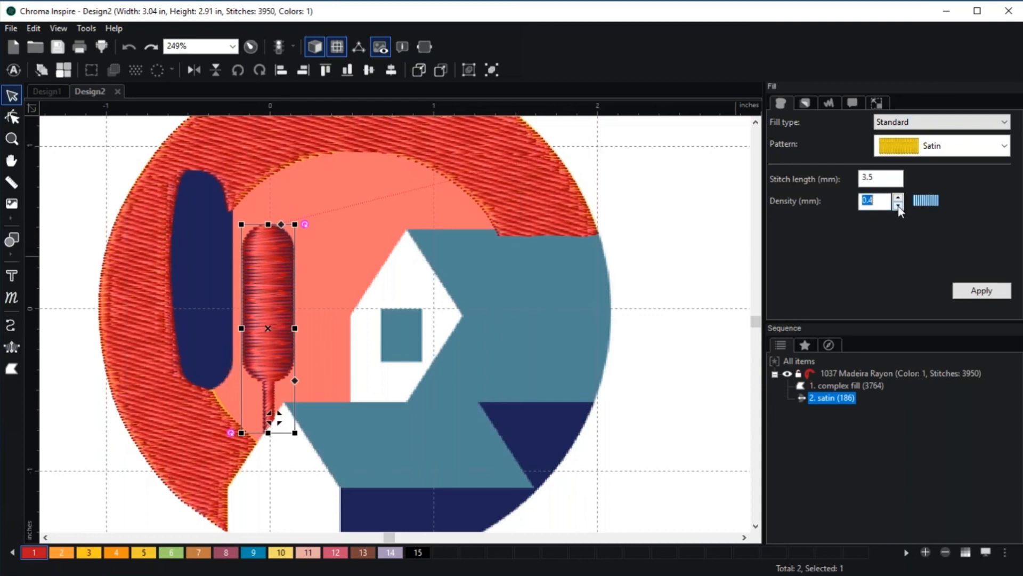
{"action": "left_click", "coordinate": [981, 292]}
{"action": "scroll", "coordinate": [285, 376], "scroll_direction": "up", "scroll_amount": 1}
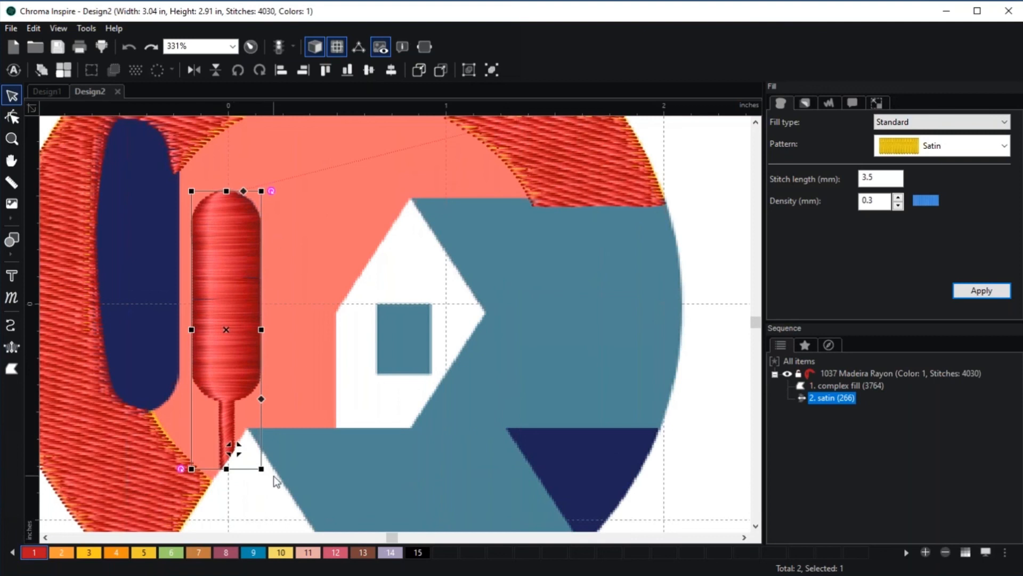
Create a smaller copy of the satin tree beside the house and apply a density of 0.4 mm to the copy
{"action": "scroll", "coordinate": [464, 437], "scroll_direction": "down", "scroll_amount": 3}
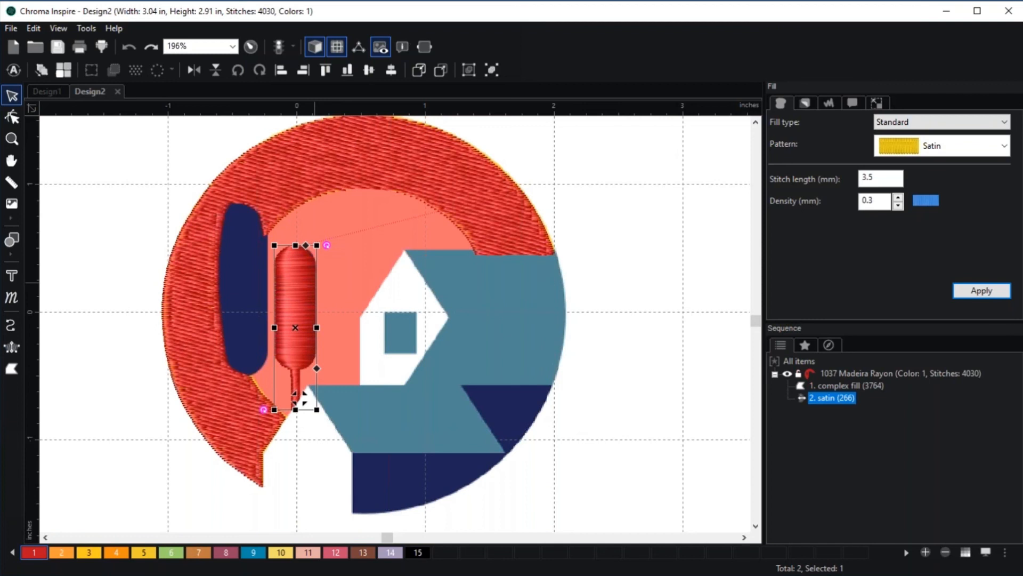
{"action": "scroll", "coordinate": [337, 260], "scroll_direction": "up", "scroll_amount": 1}
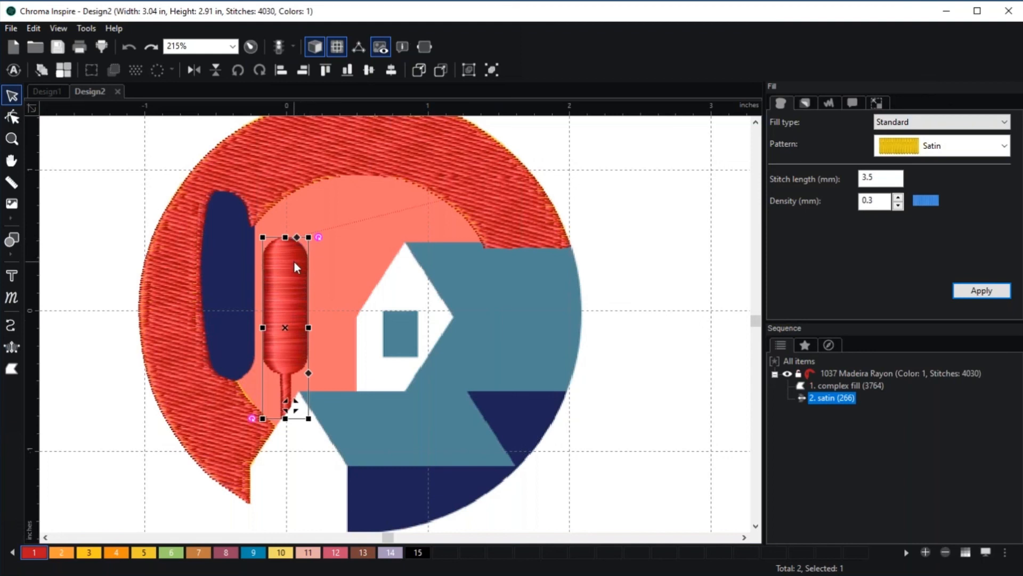
{"action": "left_click_drag", "start_coordinate": [293, 260], "coordinate": [367, 310]}
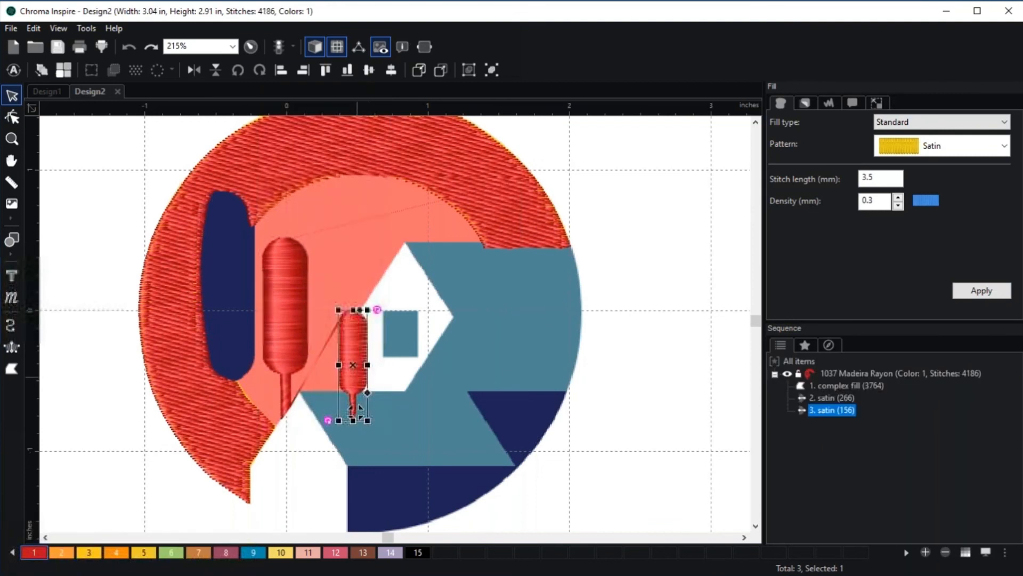
{"action": "left_click", "coordinate": [898, 196]}
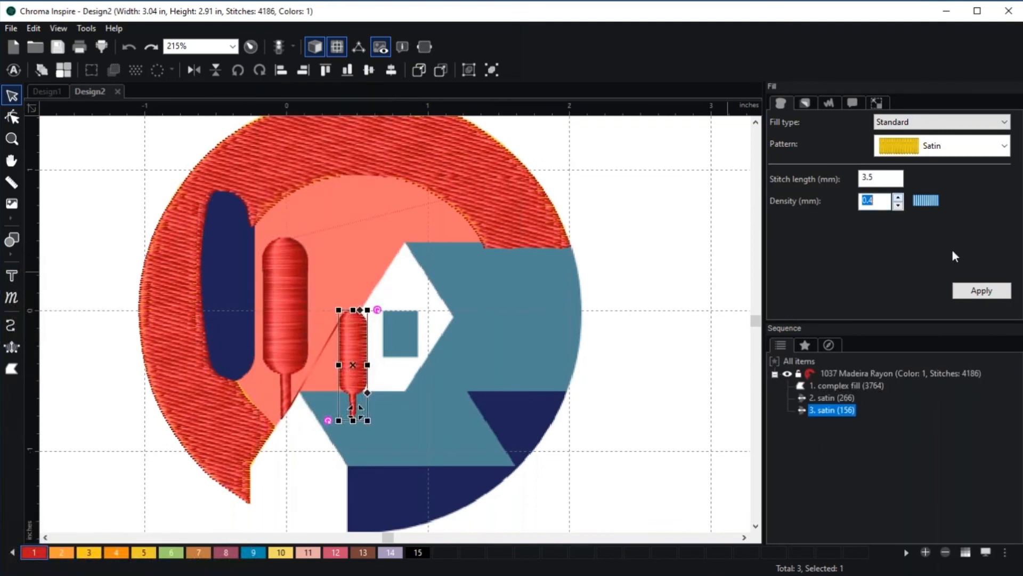
{"action": "left_click", "coordinate": [975, 288]}
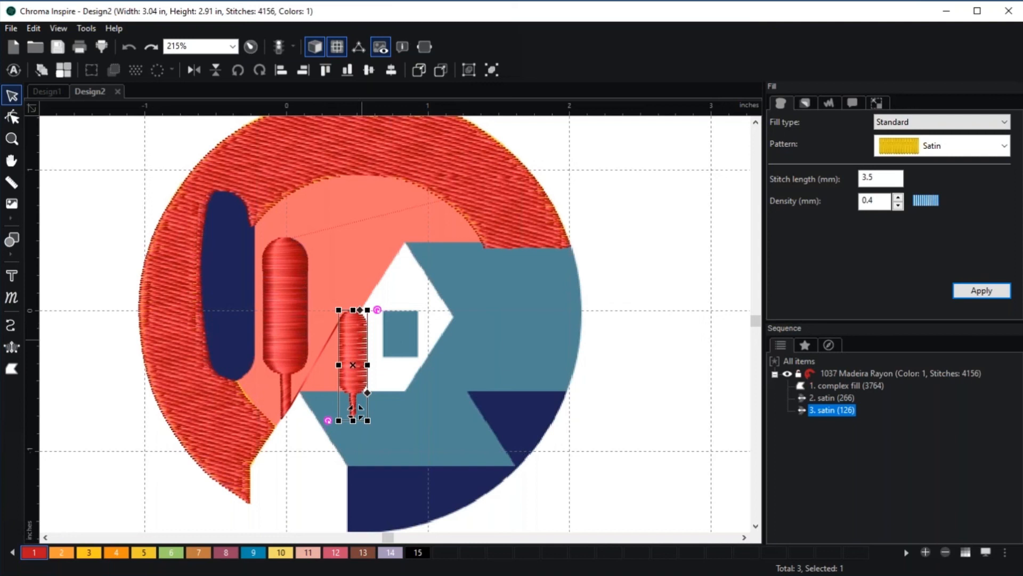
Move the small satin tree copy slightly down and to the right, delete it, and clear the selection
{"action": "left_click_drag", "start_coordinate": [359, 408], "coordinate": [371, 428]}
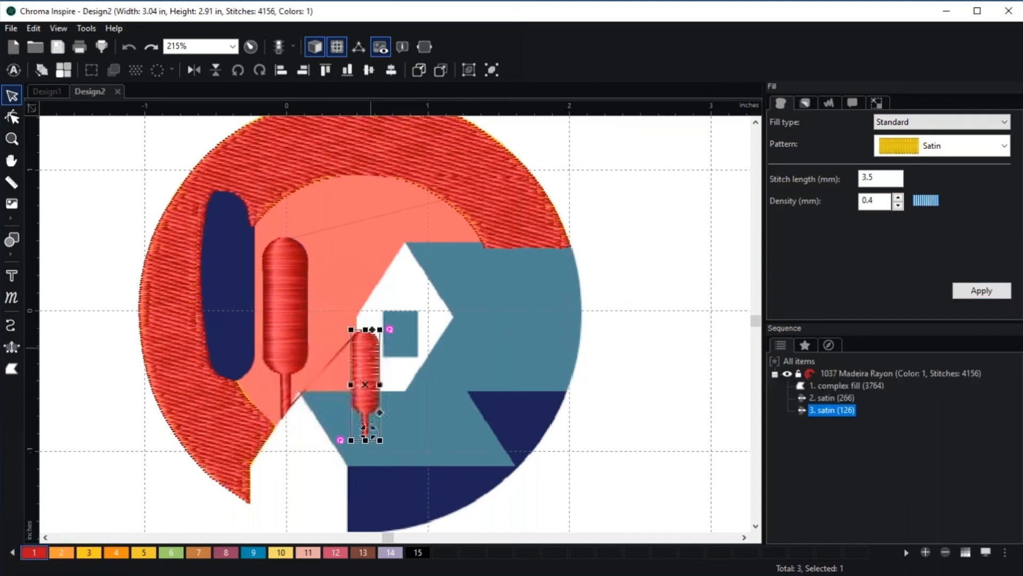
{"action": "key", "text": "Delete"}
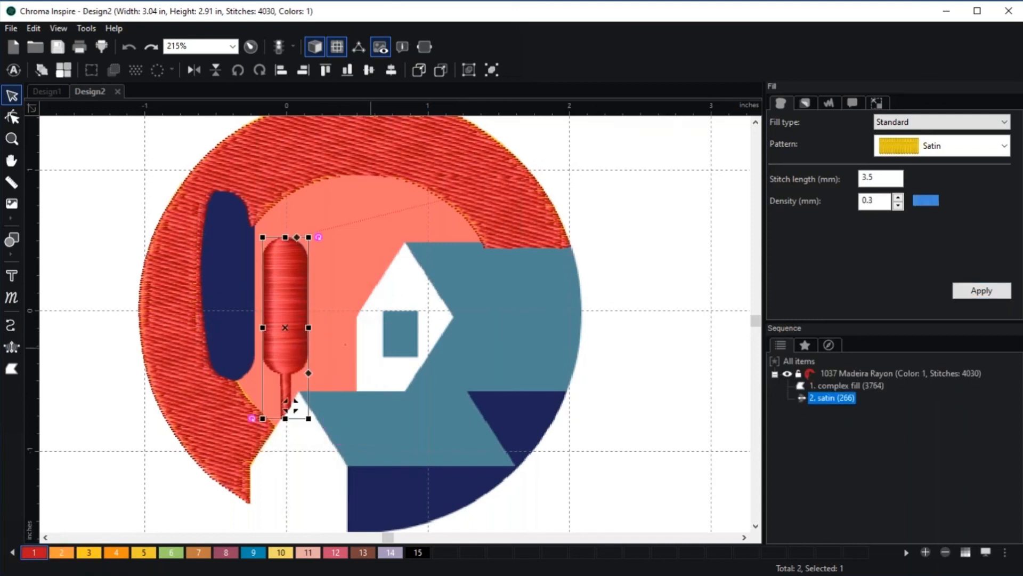
{"action": "left_click", "coordinate": [523, 271]}
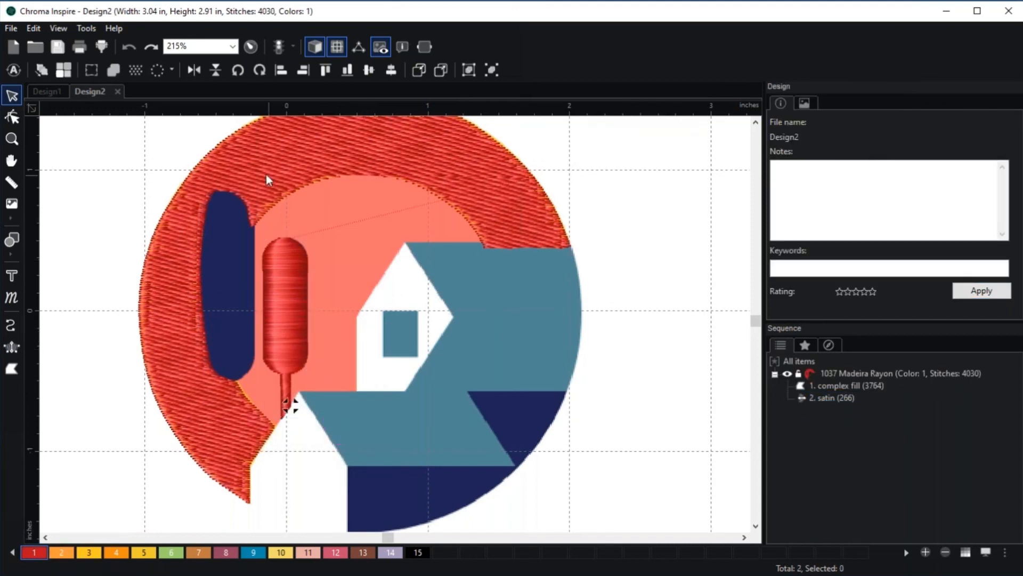
Select the satin tree, review its command and transform settings, and open the choices for its end command
{"action": "left_click", "coordinate": [292, 410]}
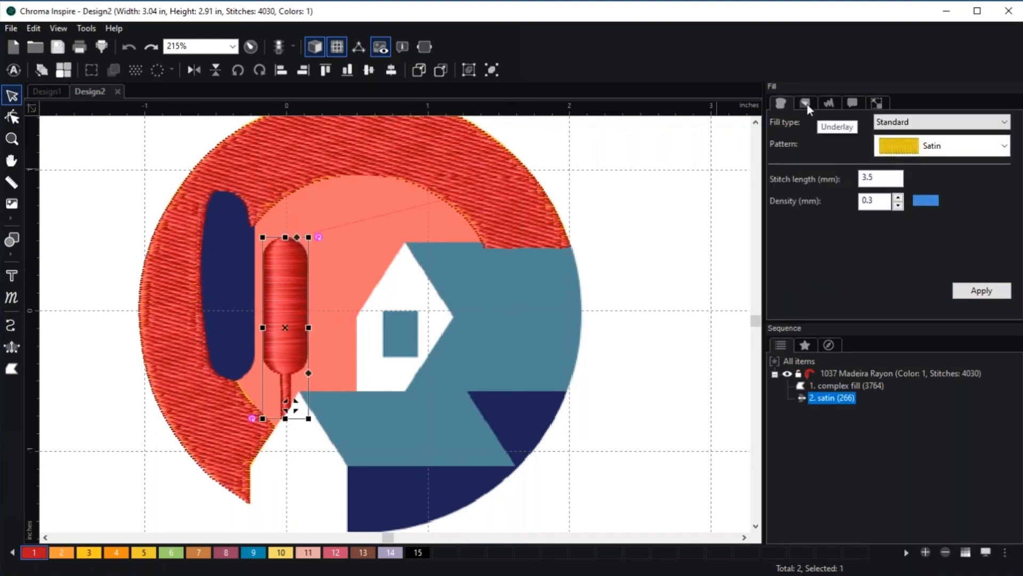
{"action": "left_click", "coordinate": [853, 104]}
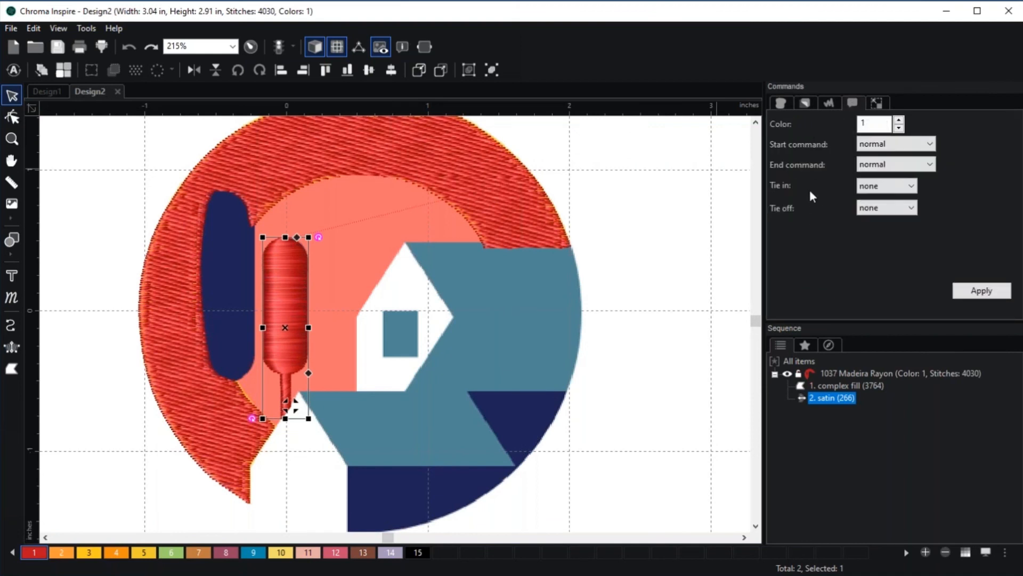
{"action": "left_click", "coordinate": [877, 102]}
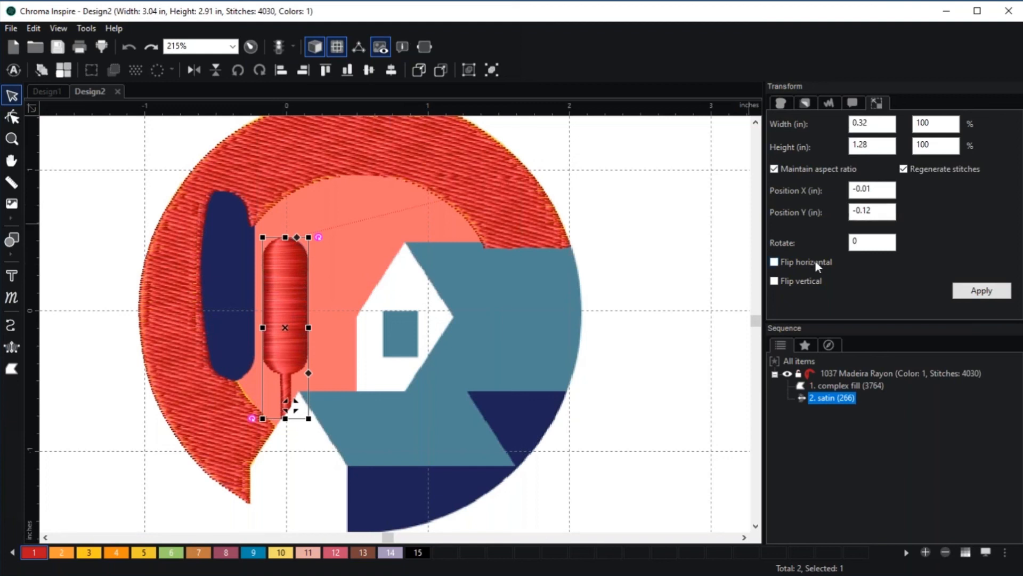
{"action": "left_click", "coordinate": [852, 102]}
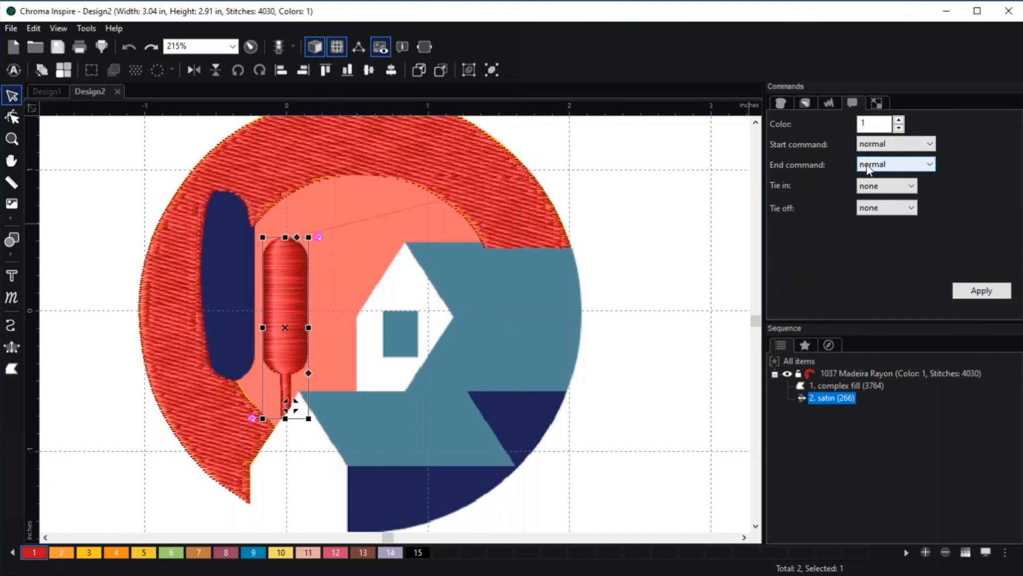
{"action": "left_click", "coordinate": [902, 170]}
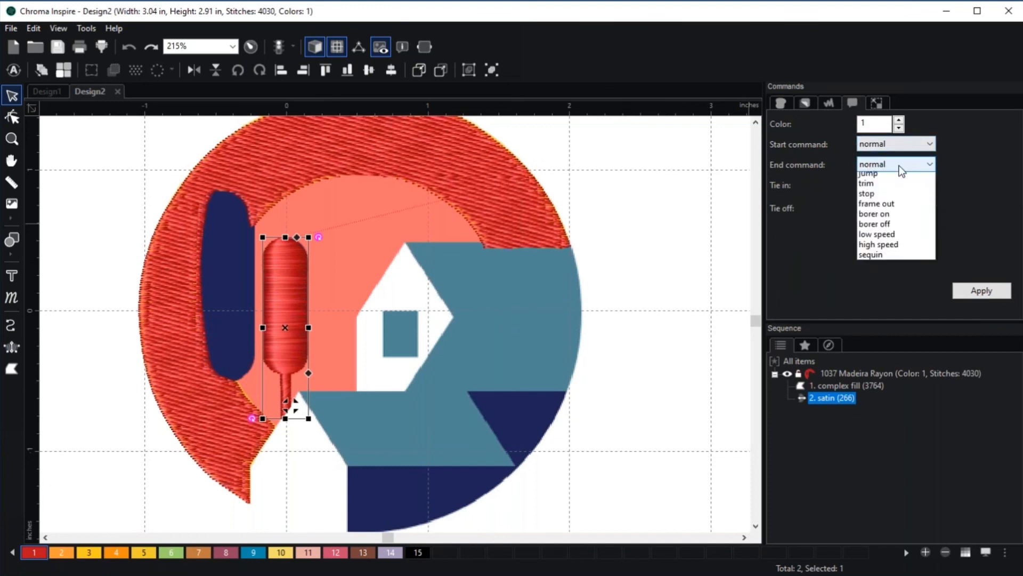